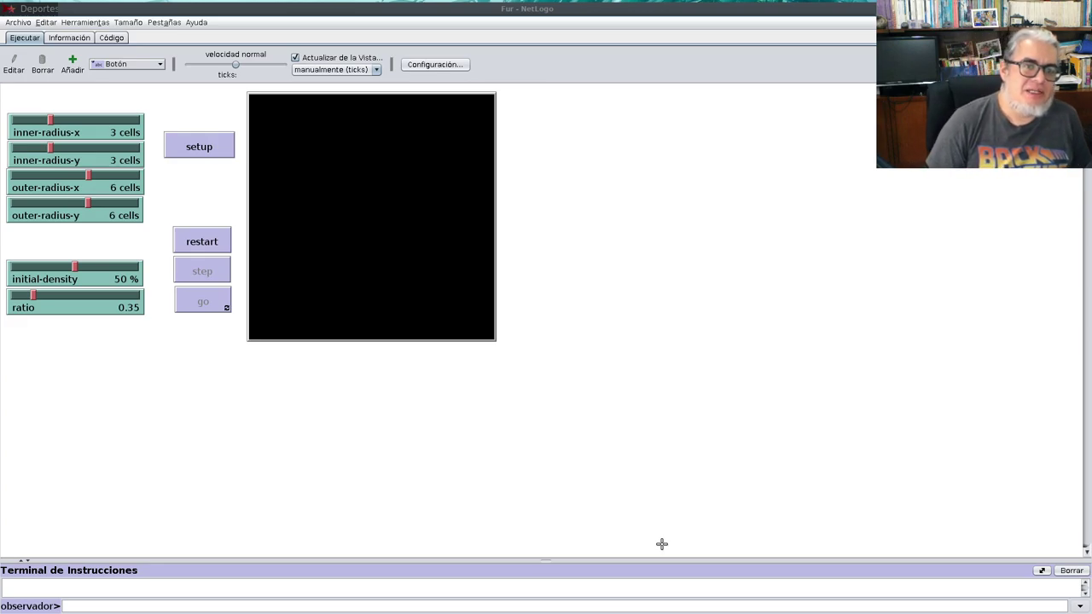
Initialize the Fur model's world and review the setup and restart procedures in its code.
left_click(208, 145)
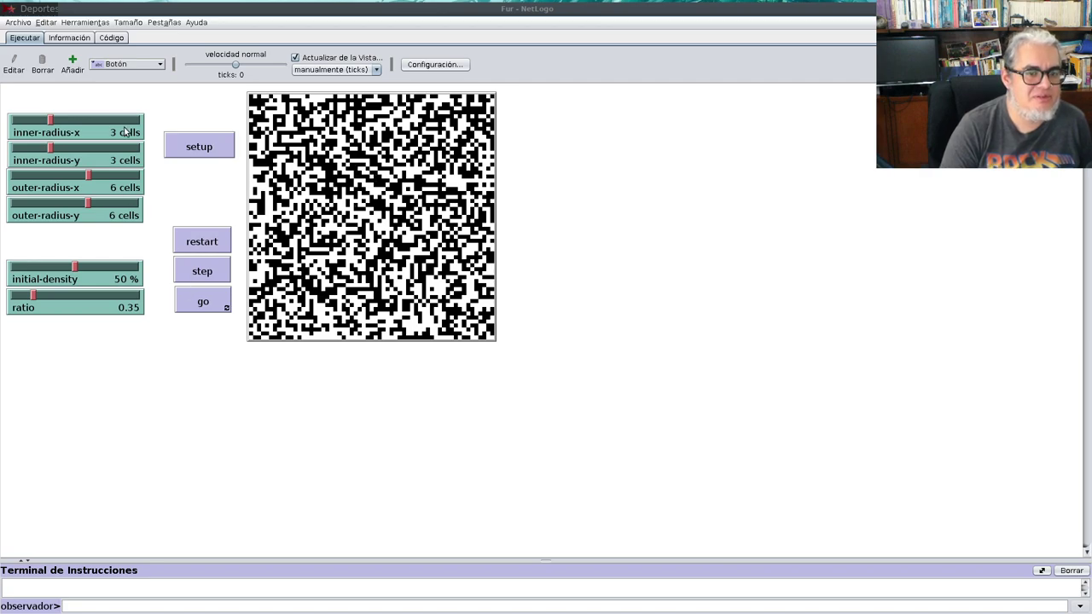
left_click(110, 38)
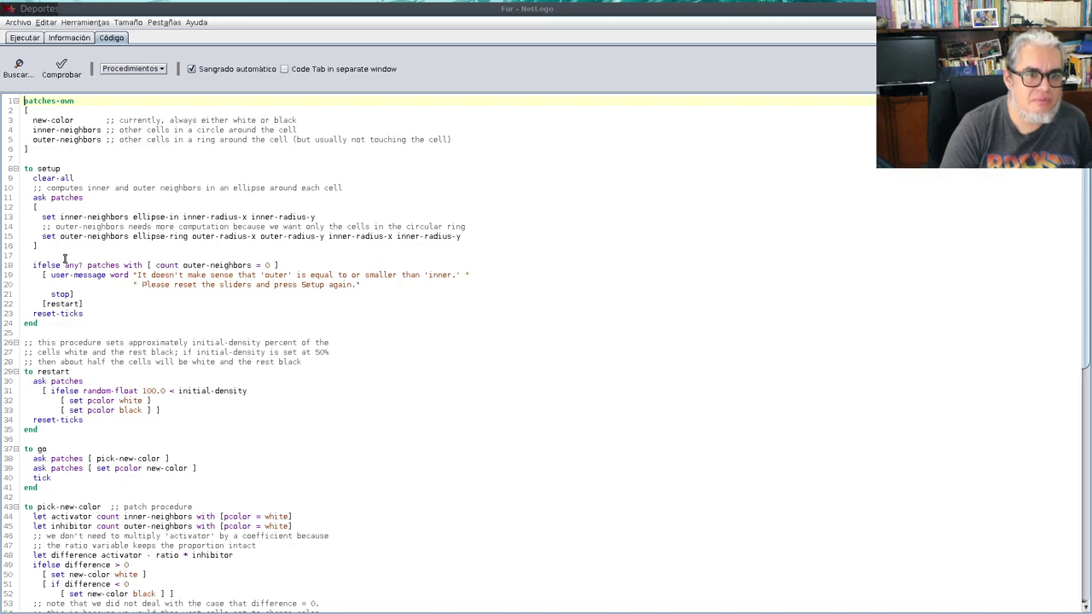
scroll(81, 304, "down", 1)
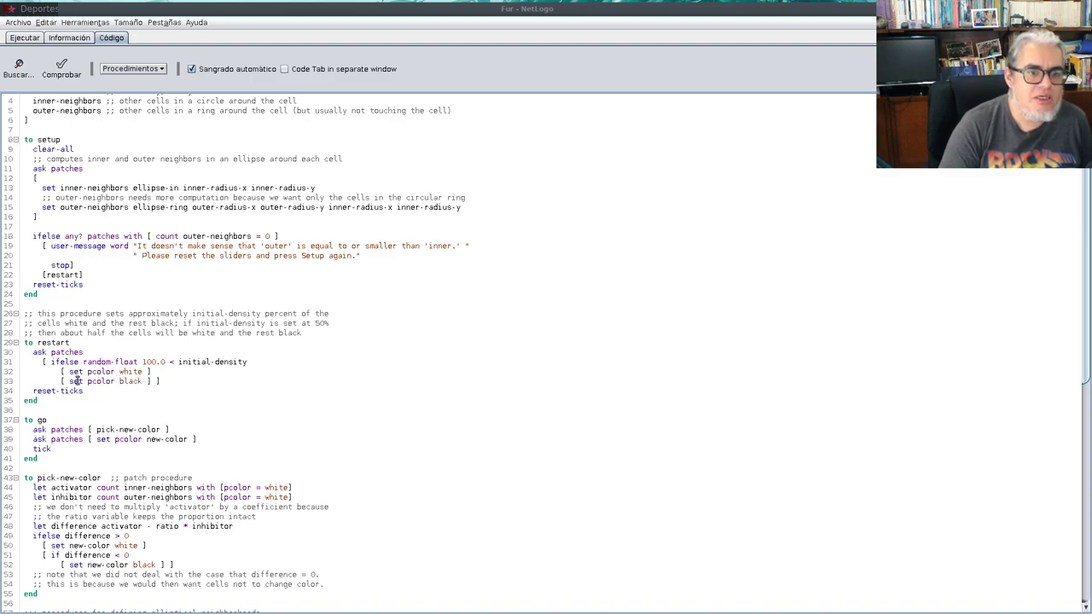
left_click(26, 38)
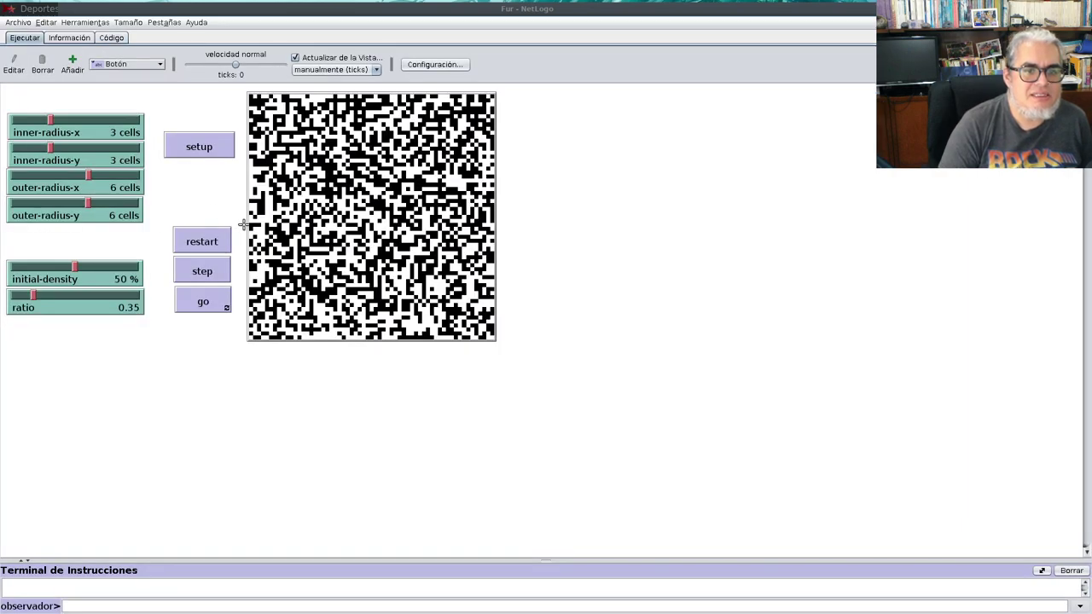
Regenerate the random black-and-white world several times with the initial density at 50 %.
left_click(230, 149)
left_click(228, 148)
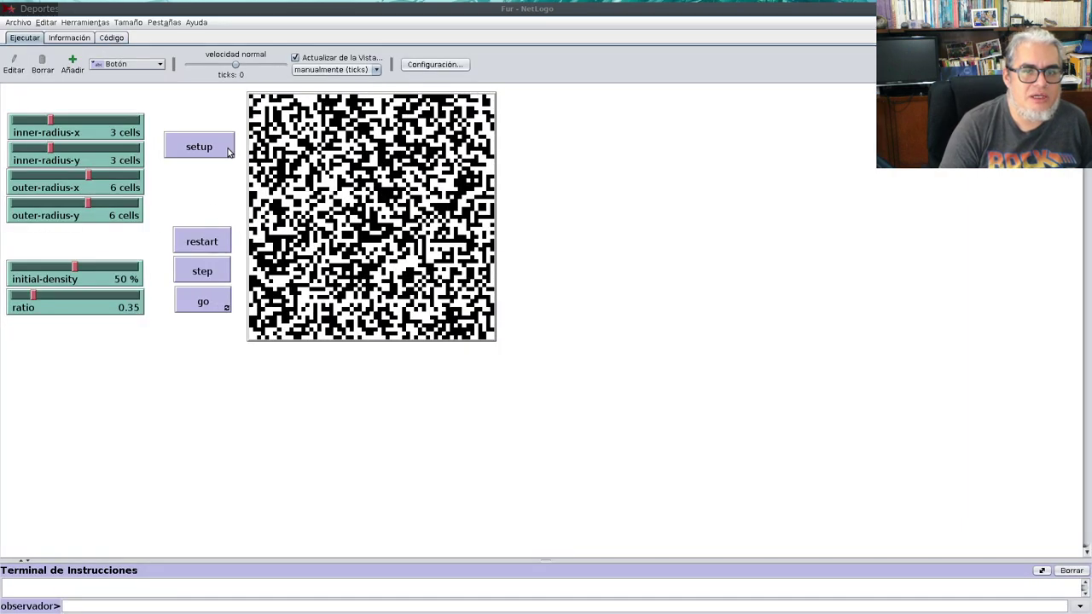
left_click(228, 150)
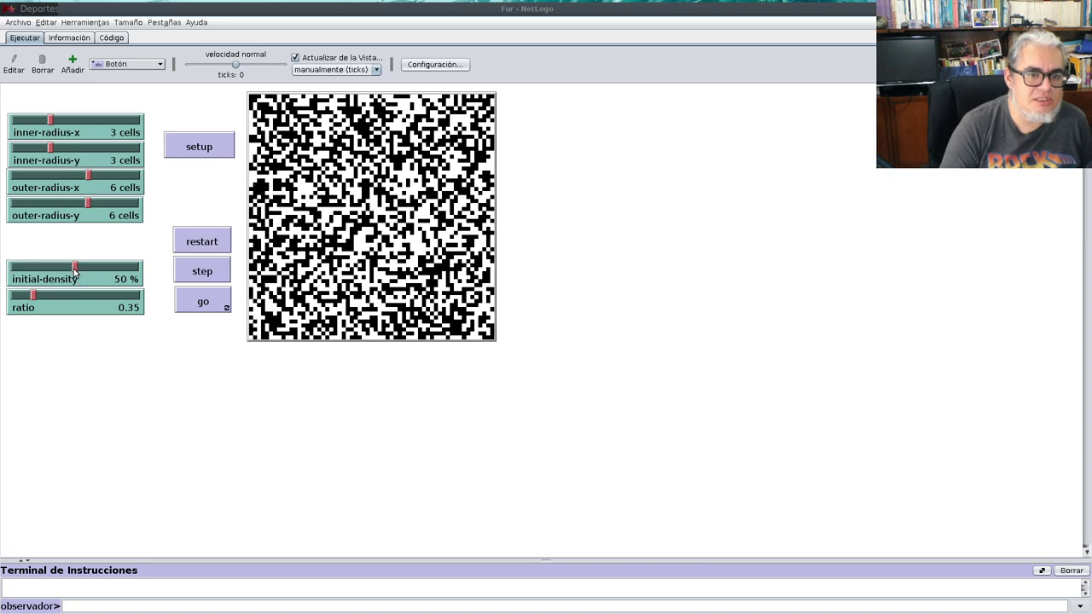
mouse_move(71, 268)
left_mouse_down()
mouse_move(51, 269)
mouse_move(75, 269)
left_mouse_up()
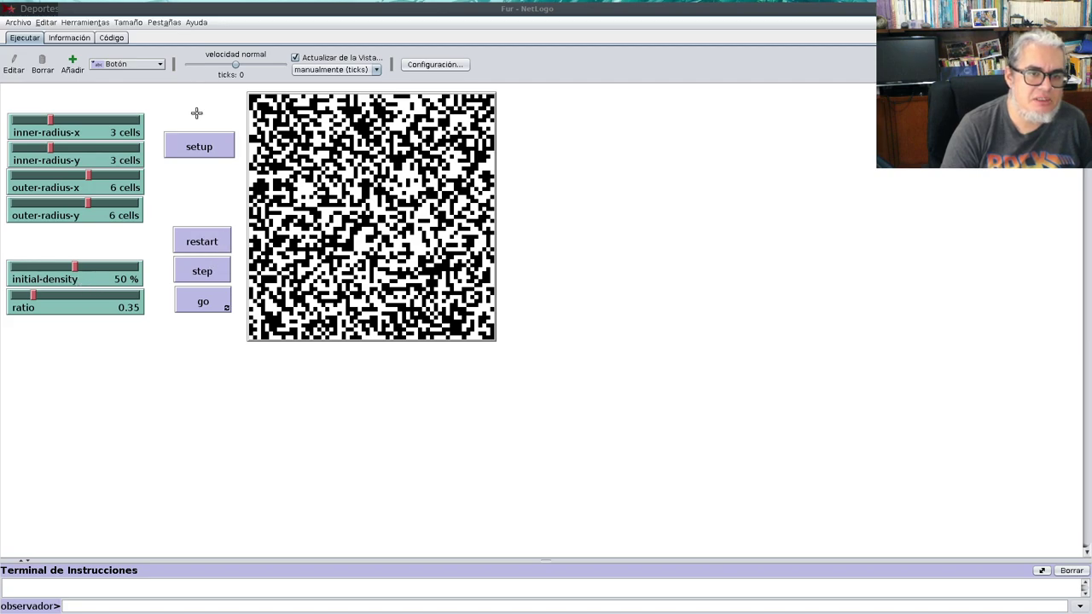
left_click(201, 150)
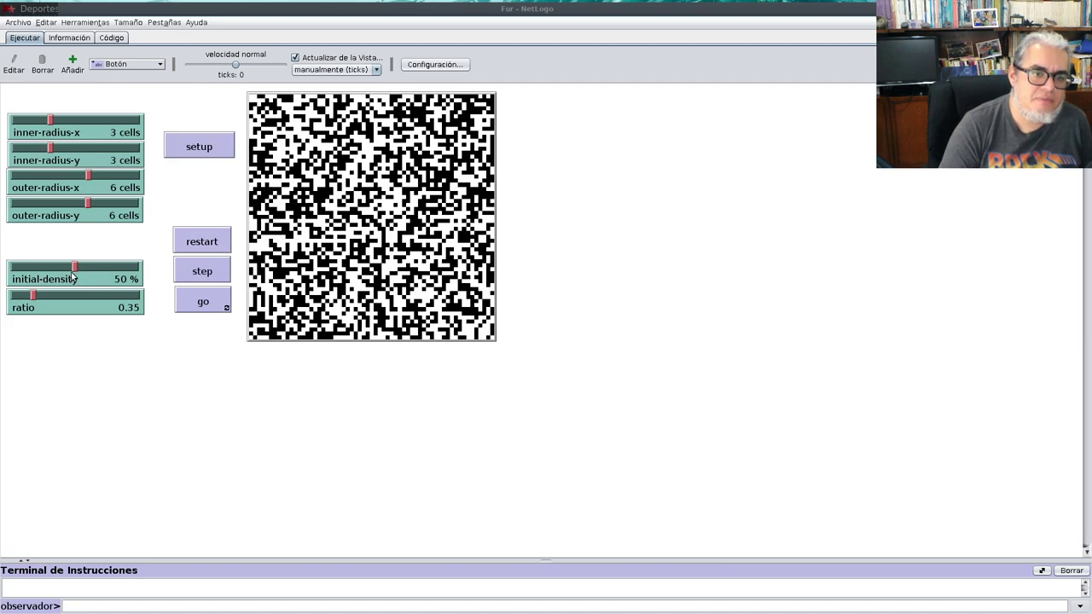
Generate the random world with an initial density of 26 %, and again with 71 %.
left_click_drag(75, 268, 46, 268)
left_click(203, 150)
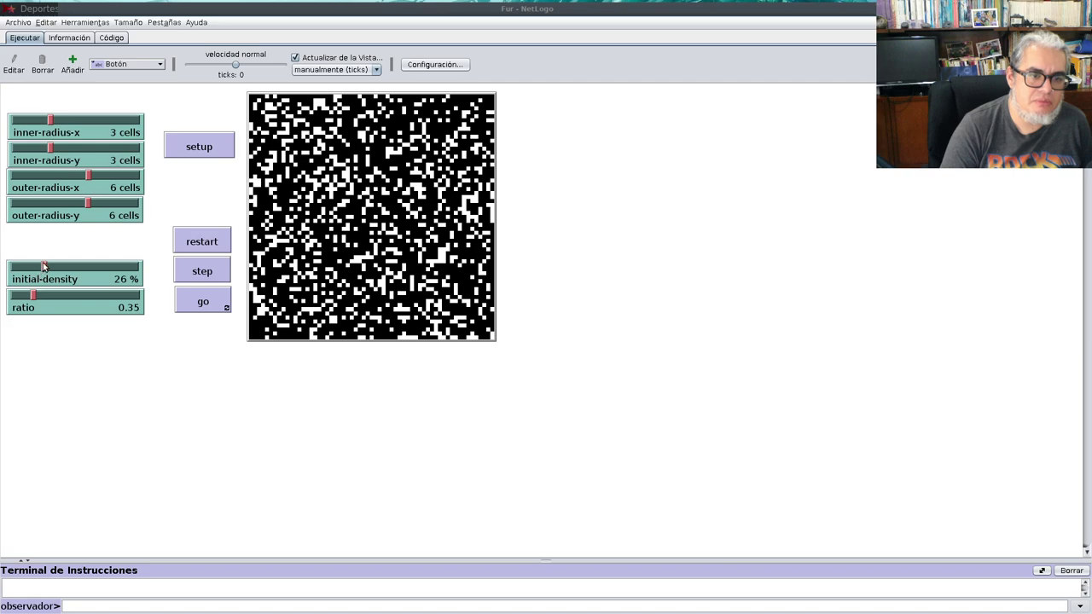
left_click_drag(43, 262, 102, 262)
left_click(194, 150)
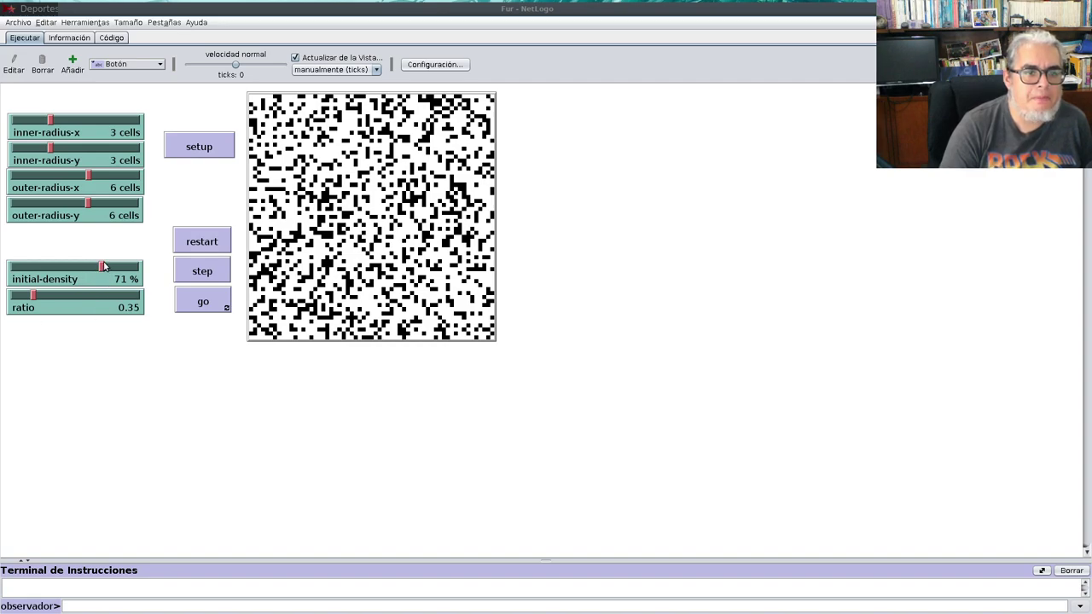
Generate the random world with an initial density of 17 %, and again with 56 %.
left_click_drag(100, 267, 32, 266)
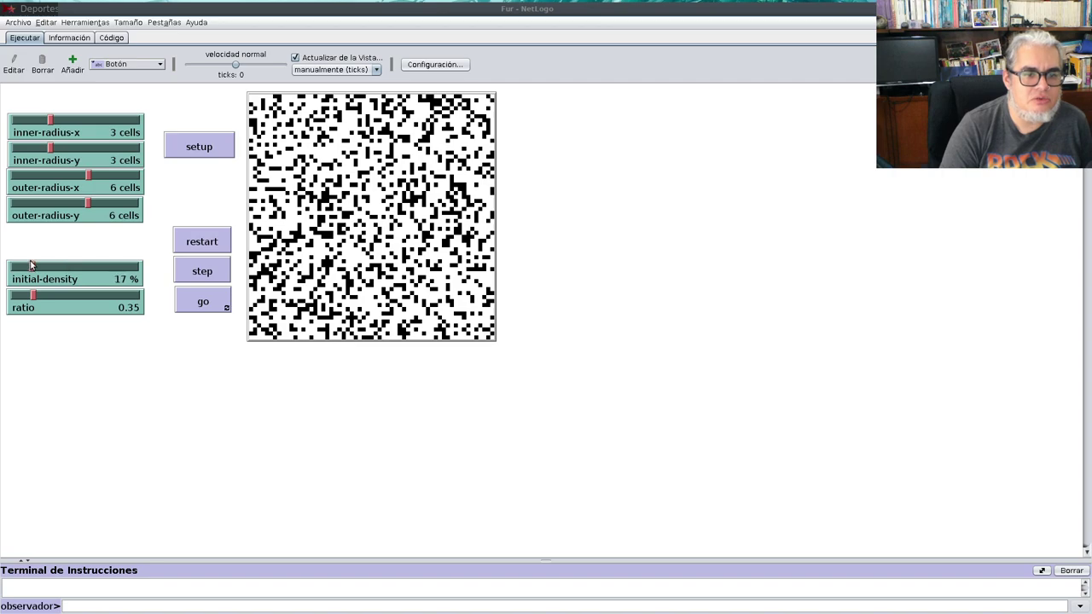
left_click(198, 146)
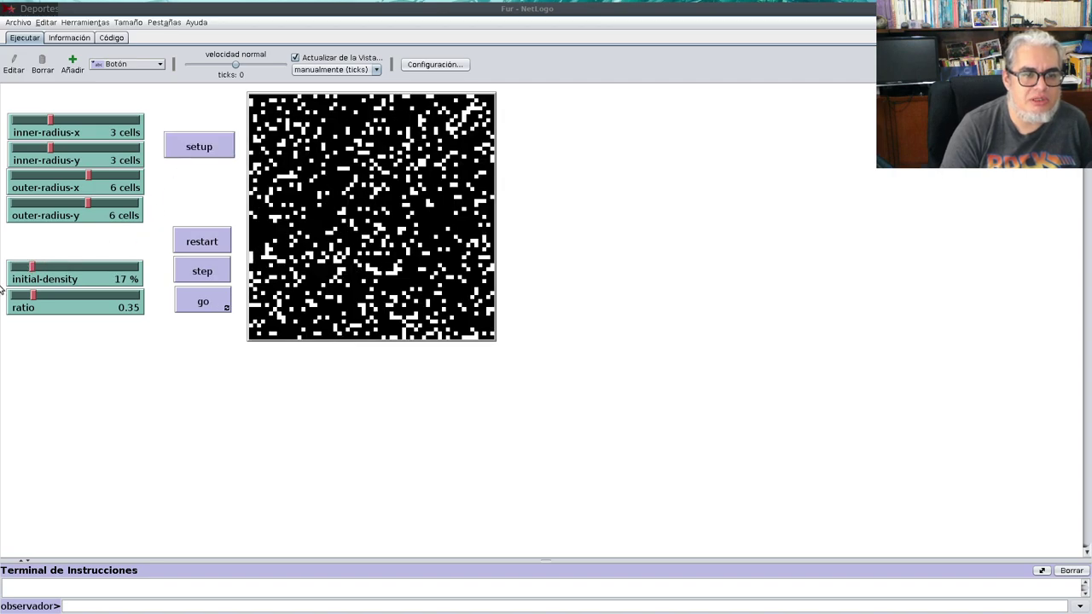
left_click_drag(34, 267, 83, 267)
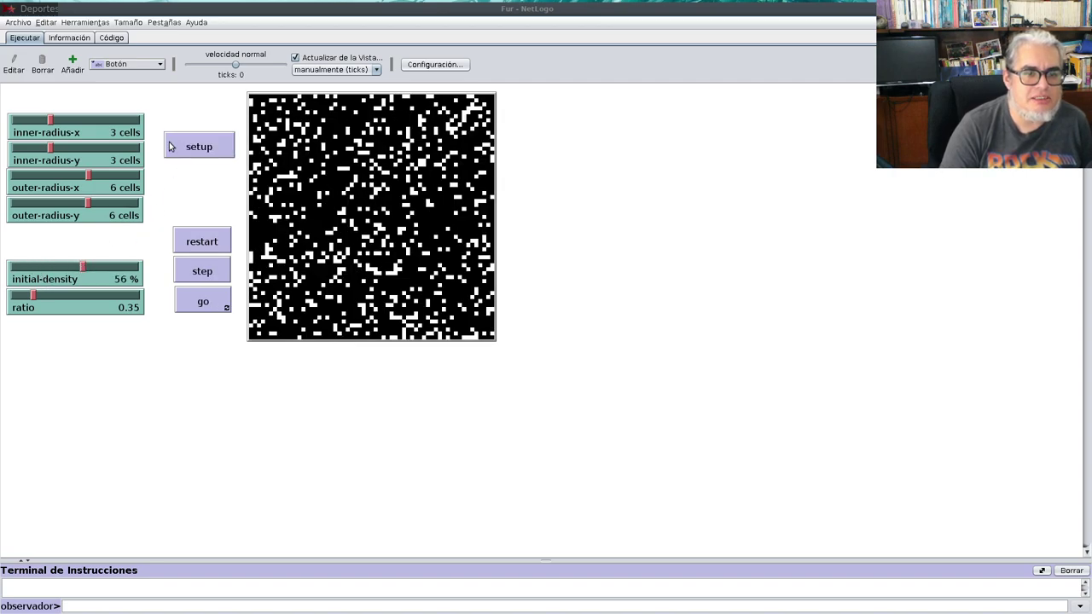
left_click(203, 146)
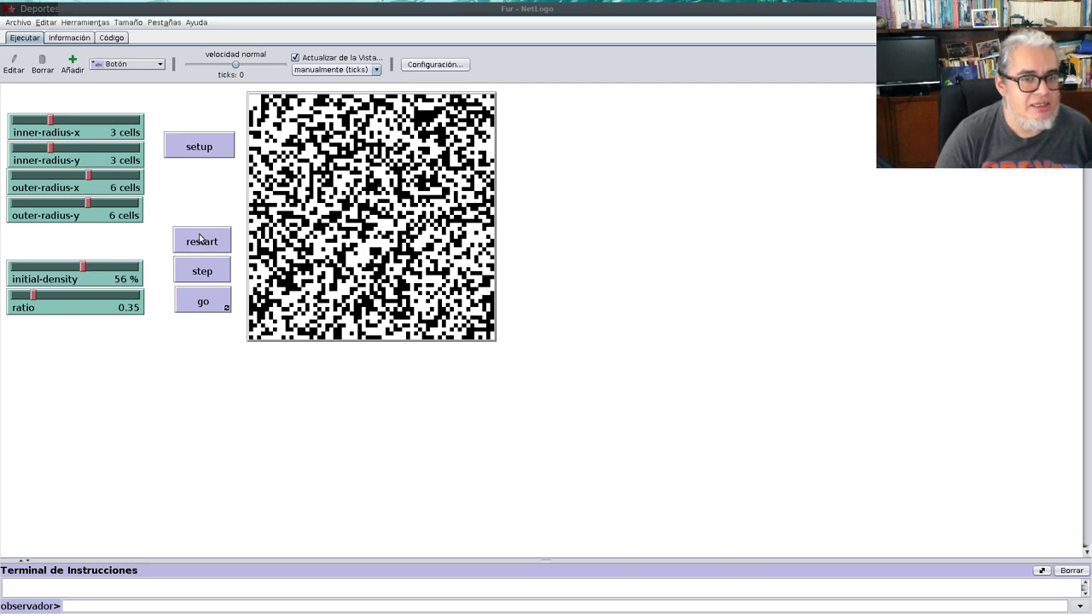
Regenerate the world at the current density and advance the simulation by one tick.
left_click(208, 157)
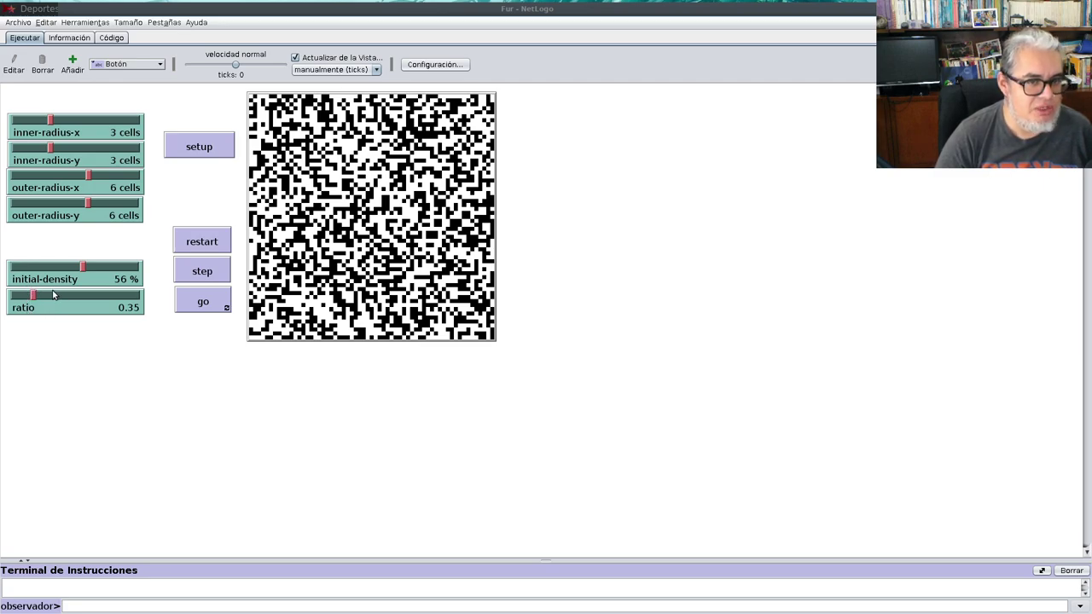
left_click(213, 154)
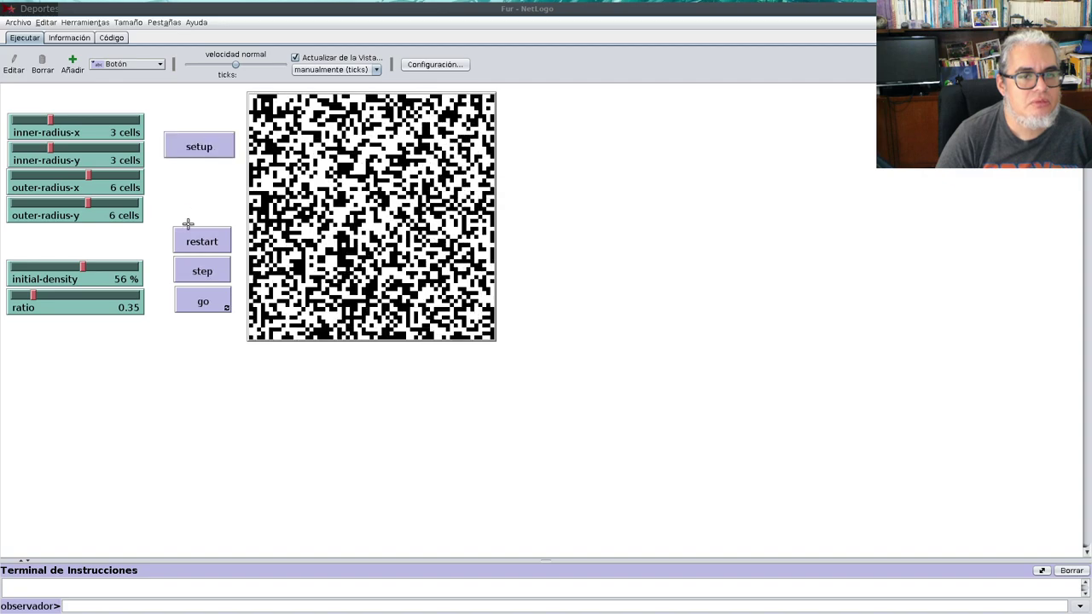
left_click(196, 272)
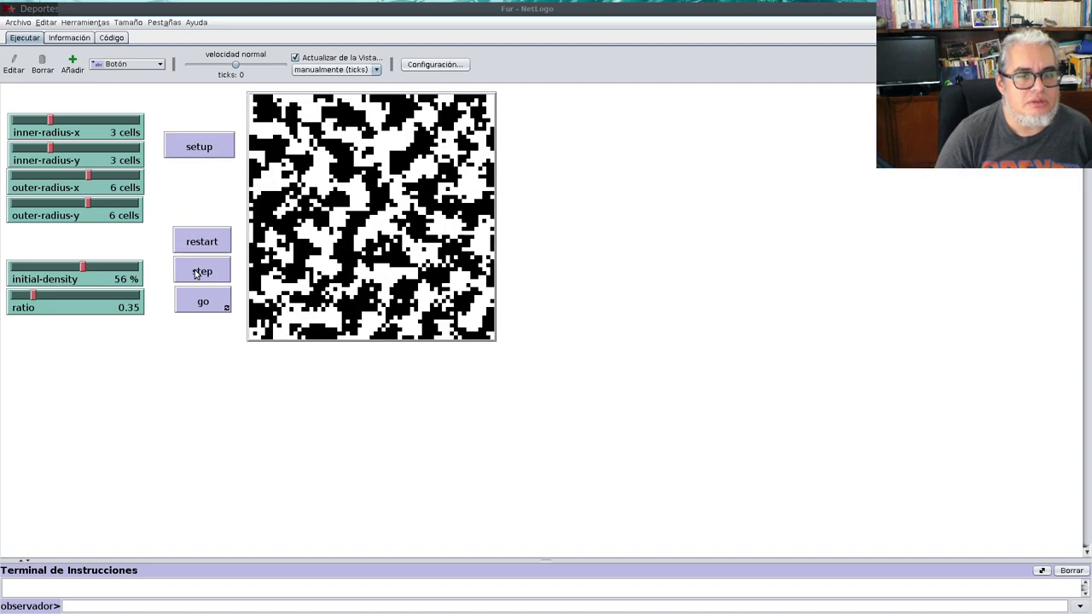
Set the initial density to 50 % and regenerate the random world.
left_click(78, 270)
left_click(74, 269)
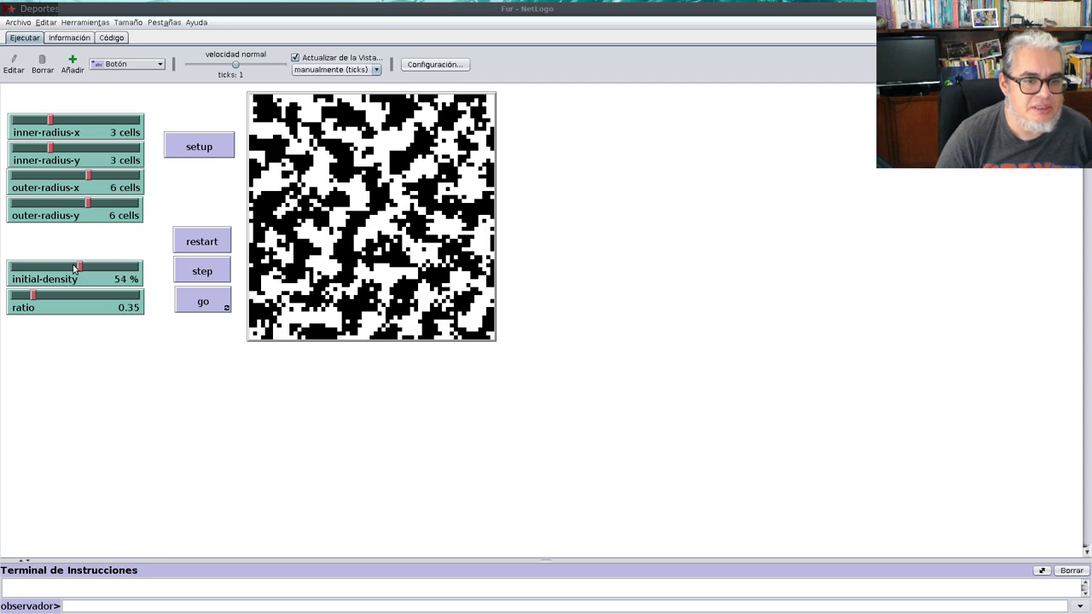
left_click(74, 269)
left_click(74, 268)
left_click(73, 269)
left_click(72, 268)
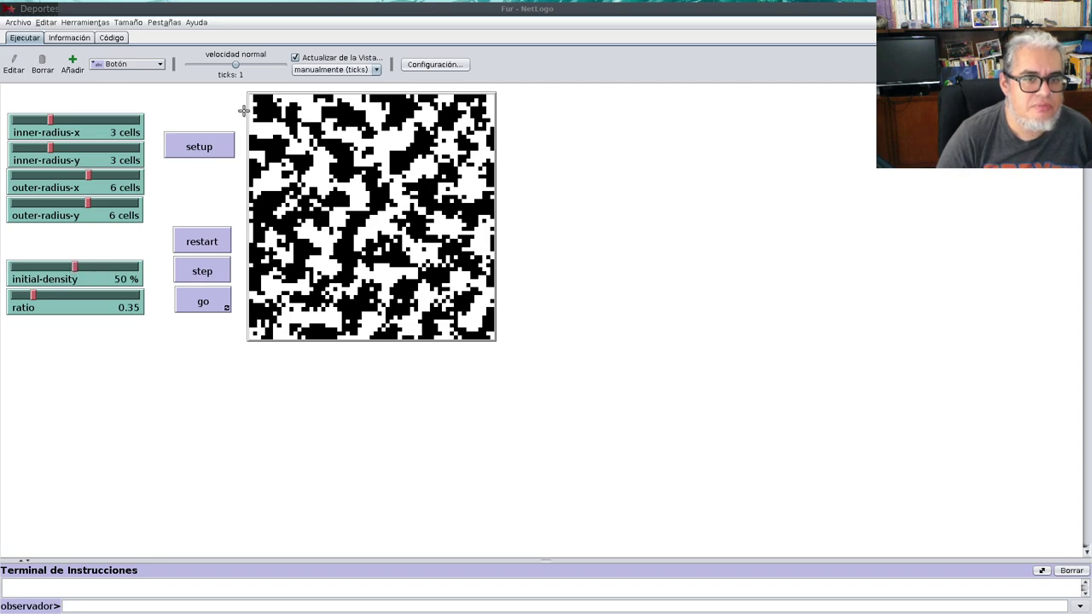
left_click(225, 151)
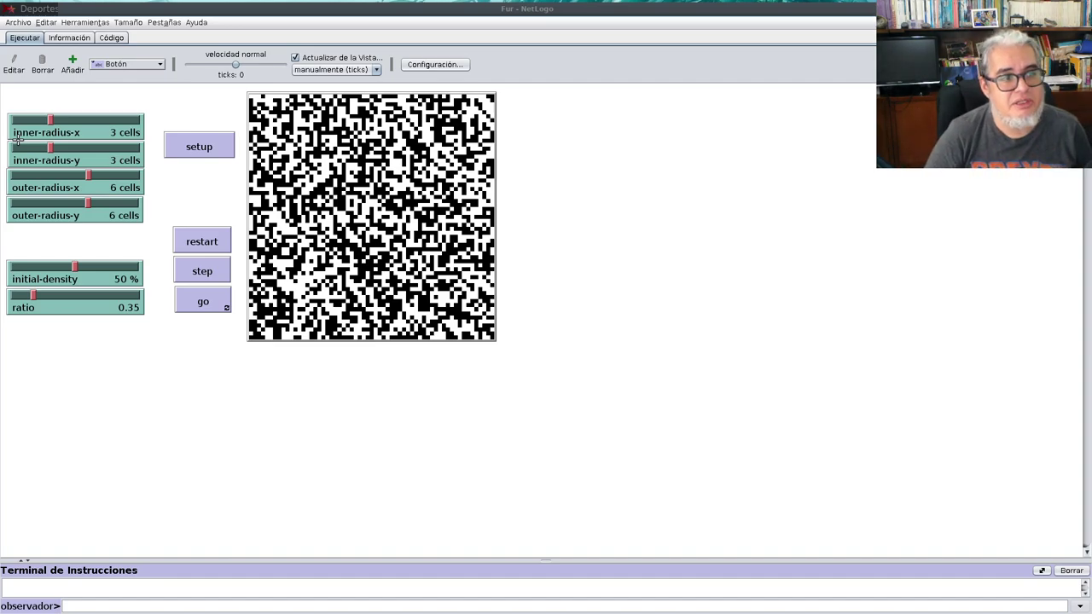
left_click(204, 157)
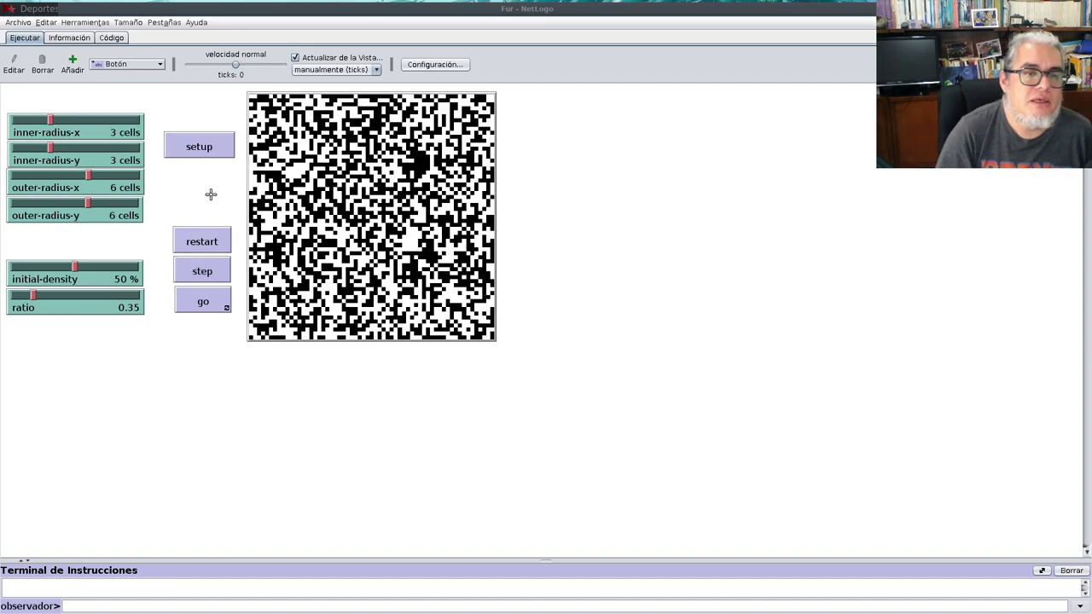
Advance the simulation one tick at a time up to 31 ticks.
left_click(205, 279)
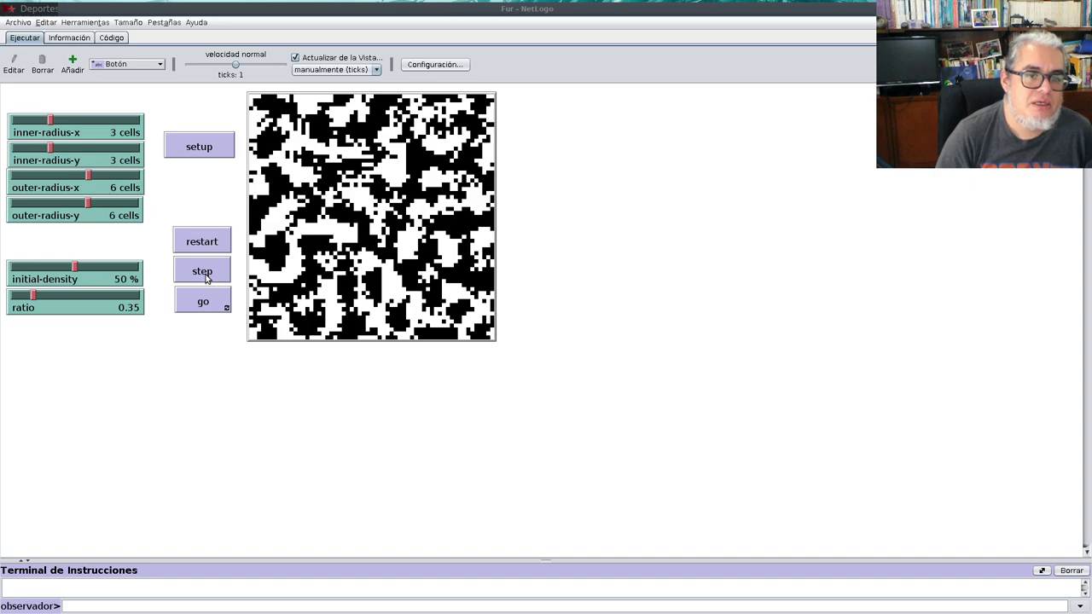
left_click(206, 279)
left_click(206, 279)
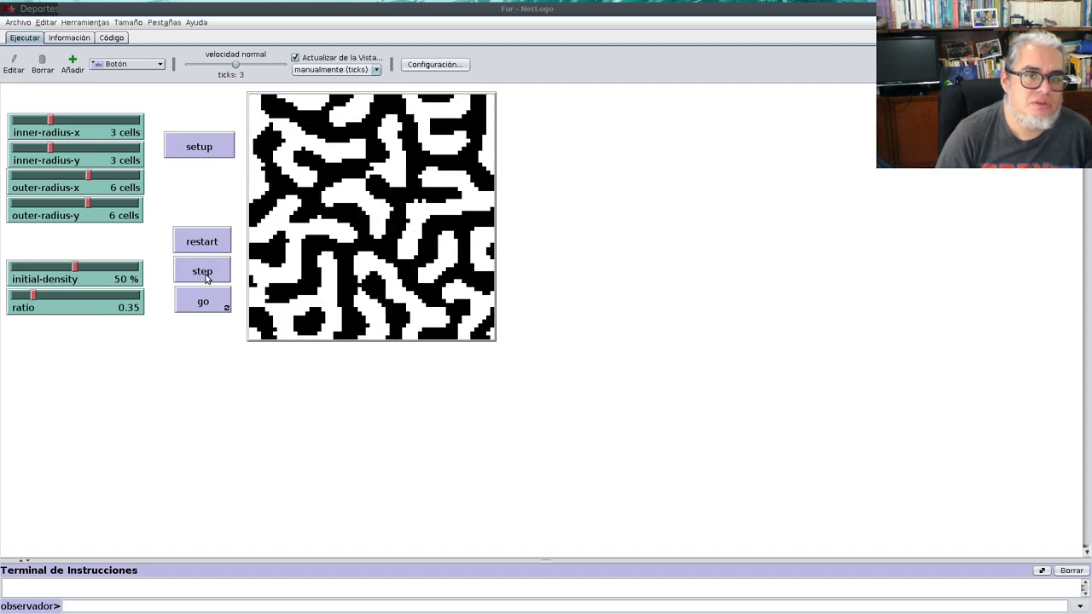
left_click(206, 279)
left_click(206, 279)
left_click(206, 279)
left_click(206, 279)
left_click(205, 279)
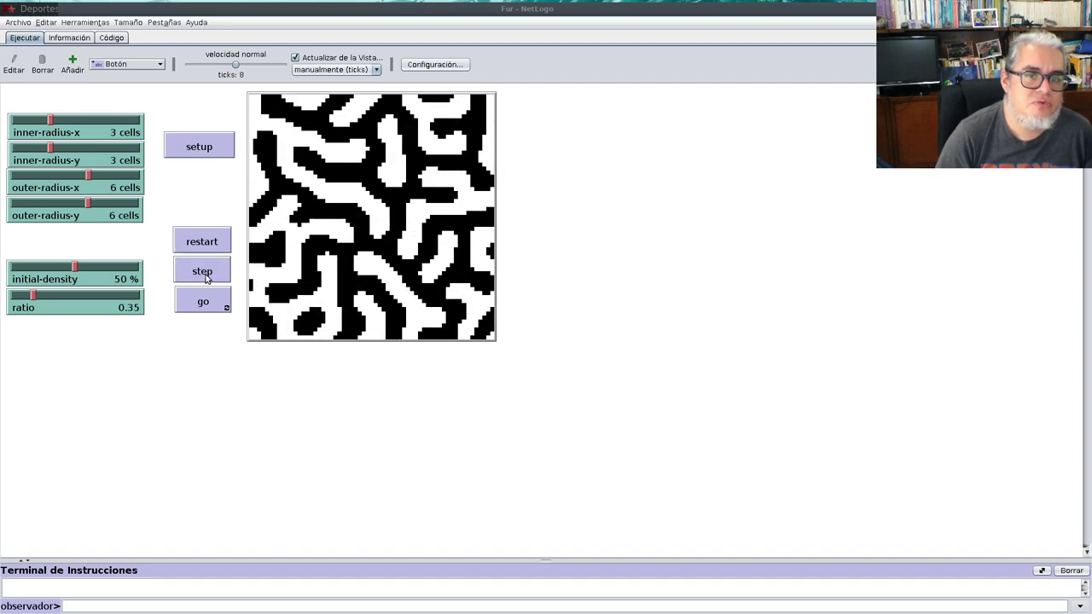
left_click(206, 279)
left_click(205, 279)
double_click(205, 278)
left_click(206, 279)
left_click(205, 279)
left_click(205, 279)
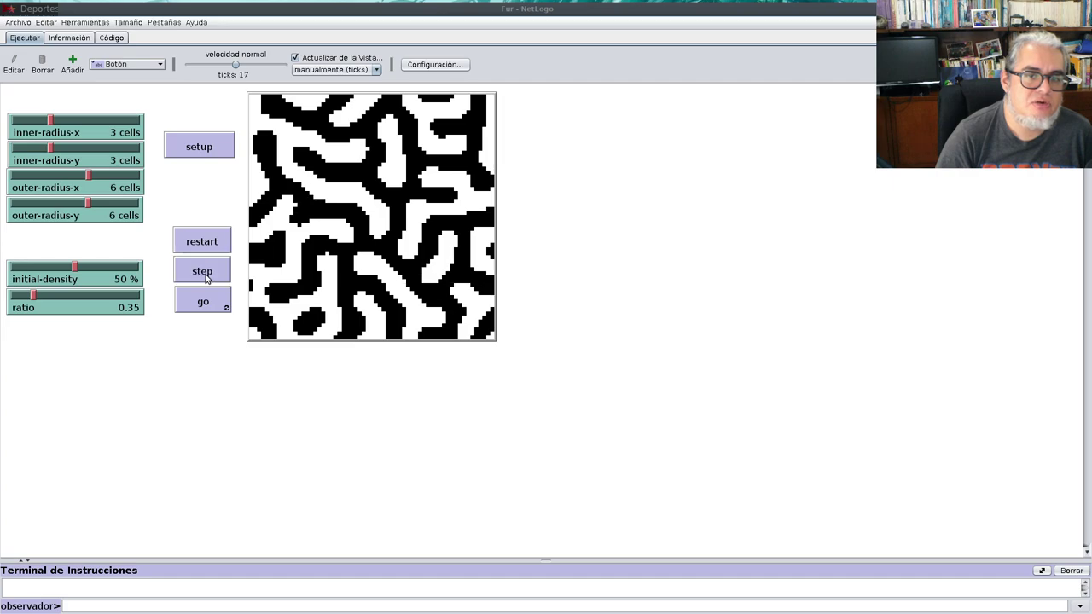
double_click(205, 279)
left_click(205, 279)
left_click(205, 279)
left_click(205, 279)
left_click(205, 279)
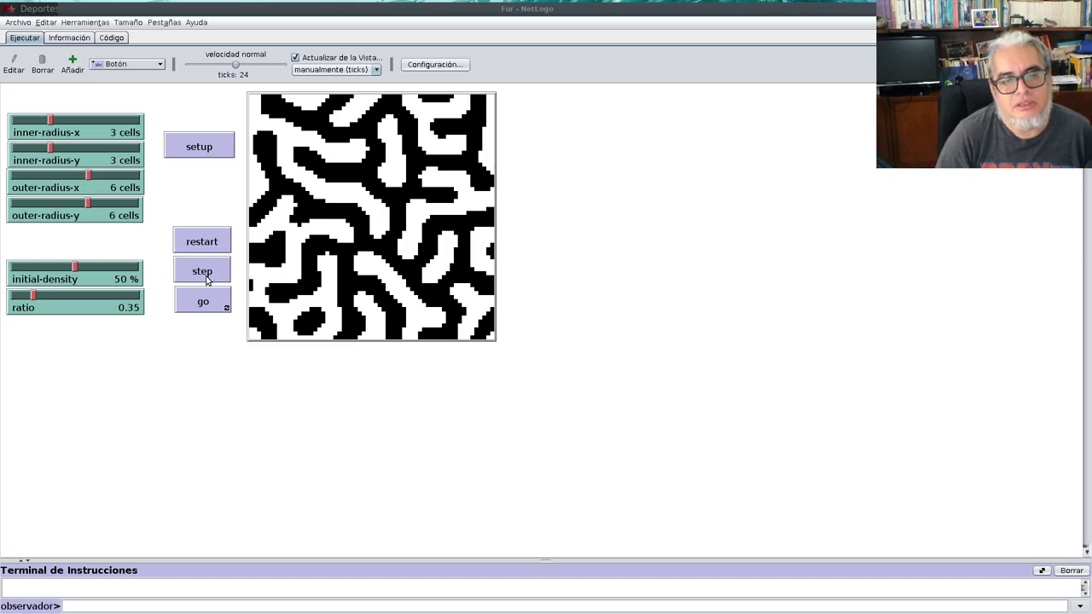
left_click(207, 279)
left_click(206, 279)
left_click(207, 279)
left_click(207, 279)
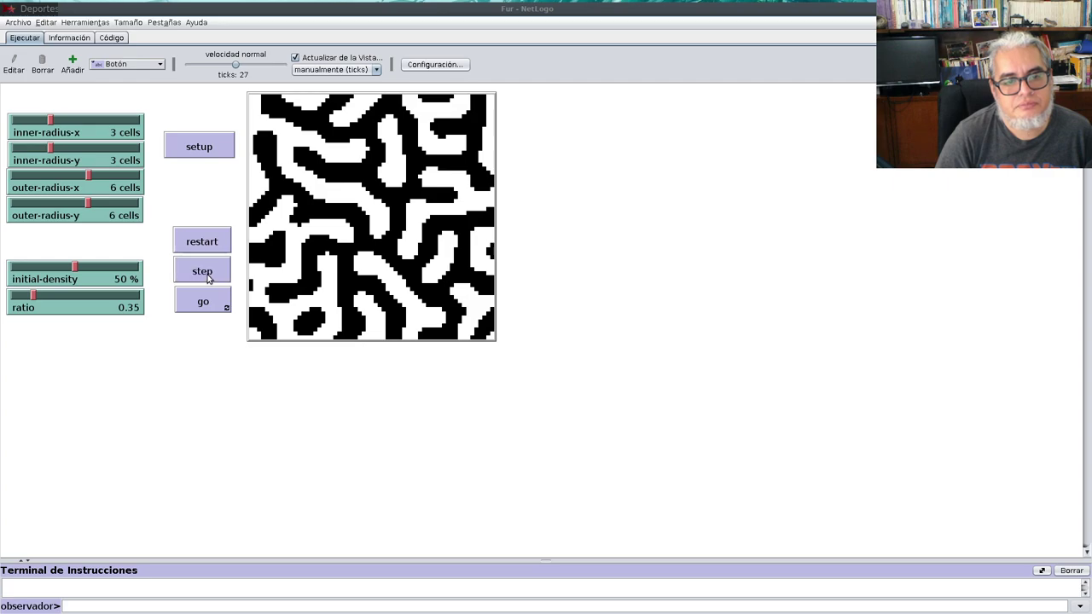
left_click(207, 279)
left_click(207, 279)
left_click(206, 278)
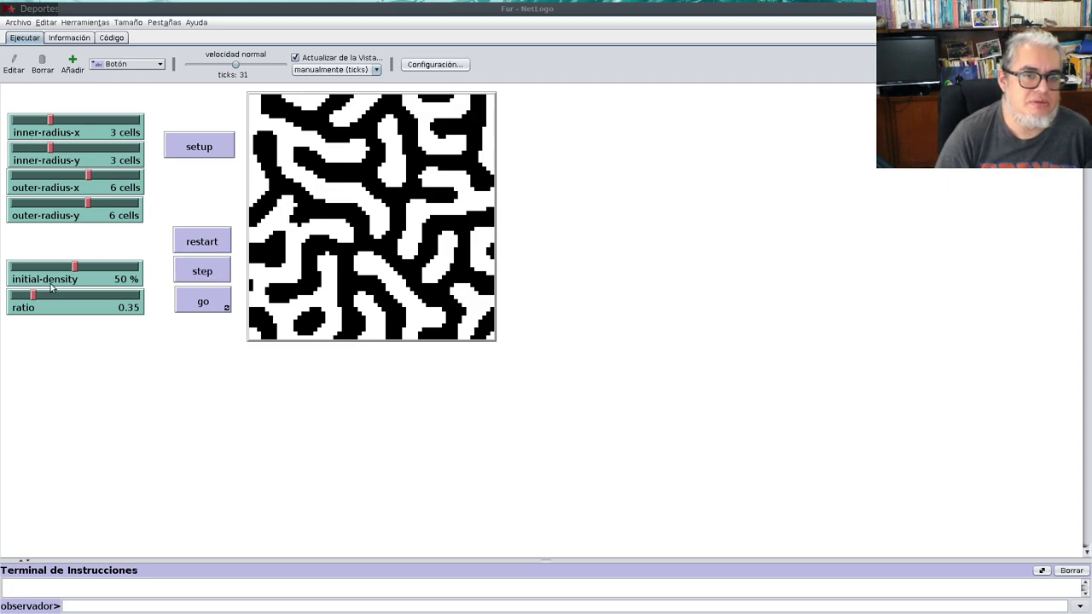
Set the initial density to 24 %, regenerate the world and step the simulation forward to 22 ticks.
left_click_drag(74, 270, 47, 271)
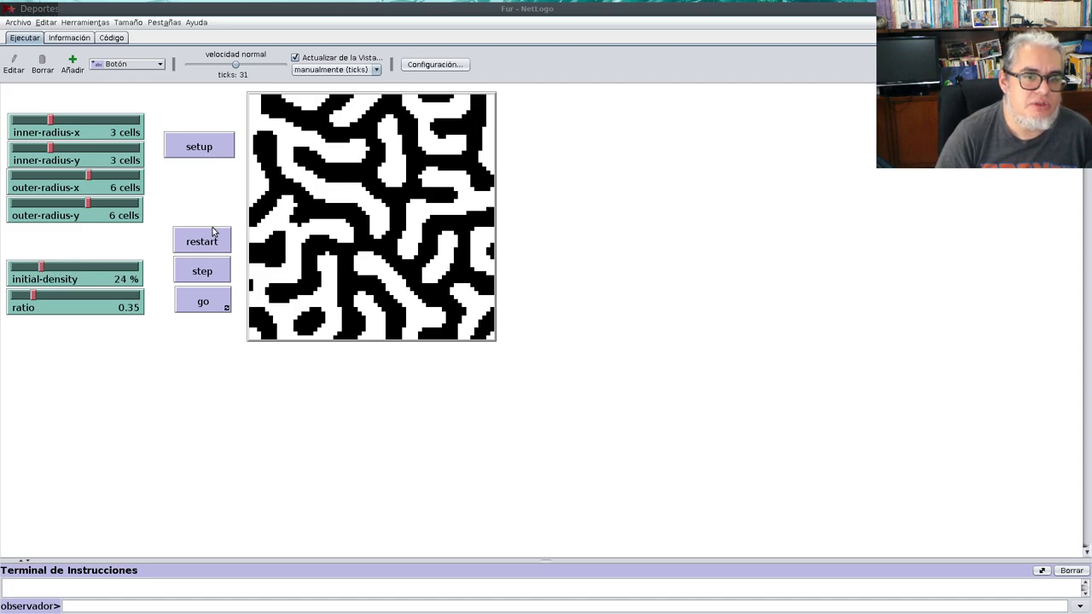
left_click(208, 152)
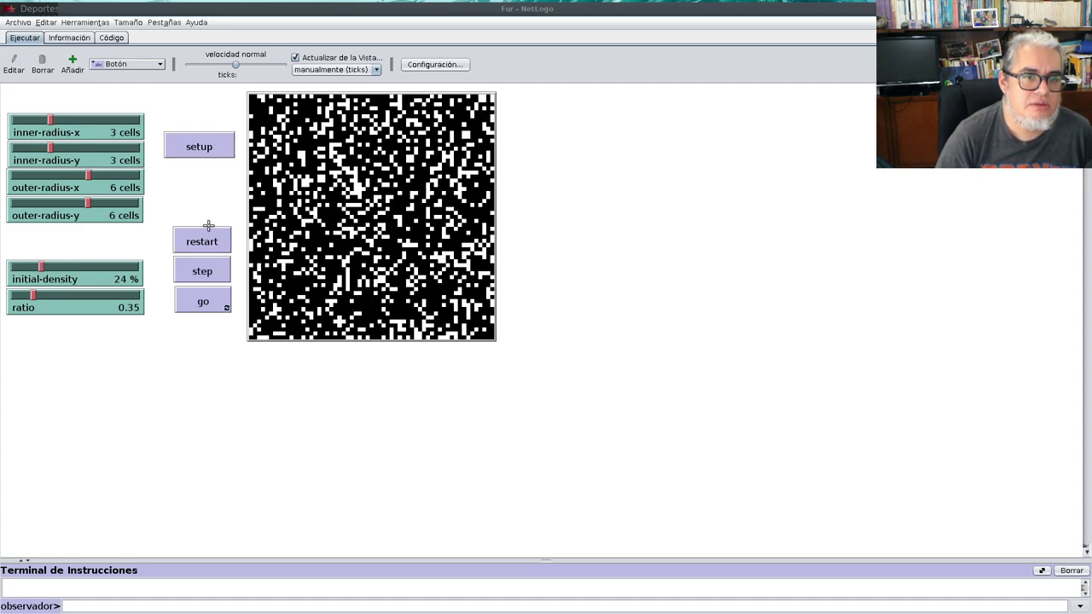
left_click(202, 271)
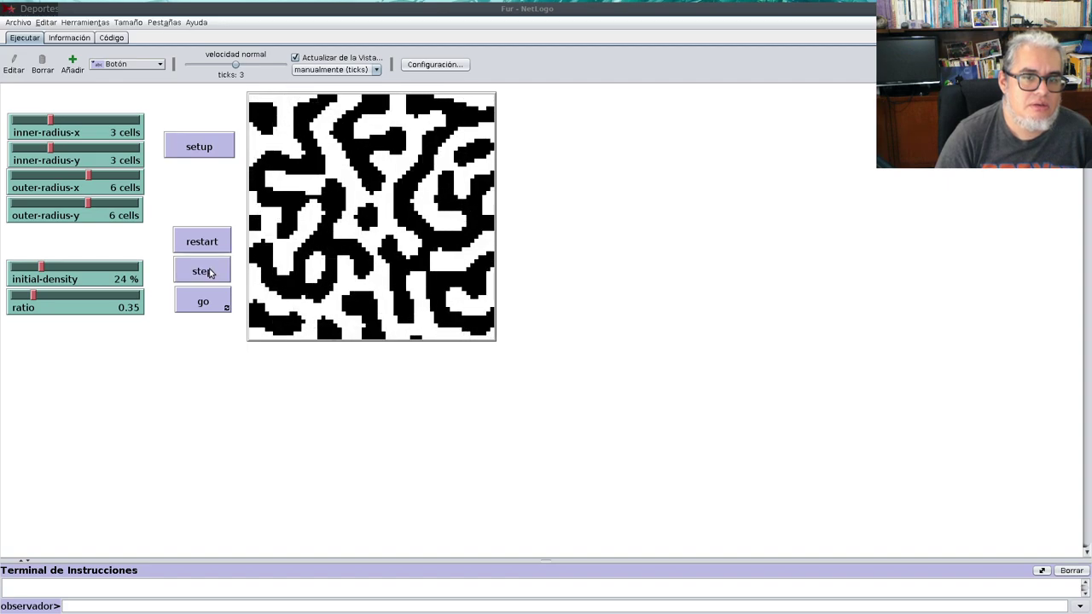
left_click(202, 272)
left_click(210, 272)
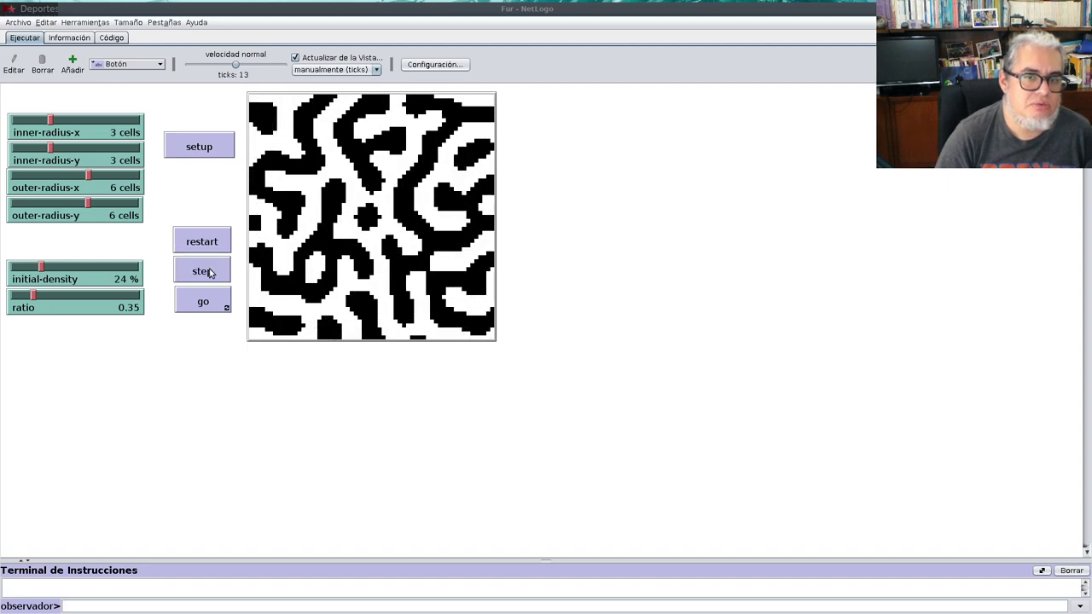
left_click(210, 272)
left_click(210, 272)
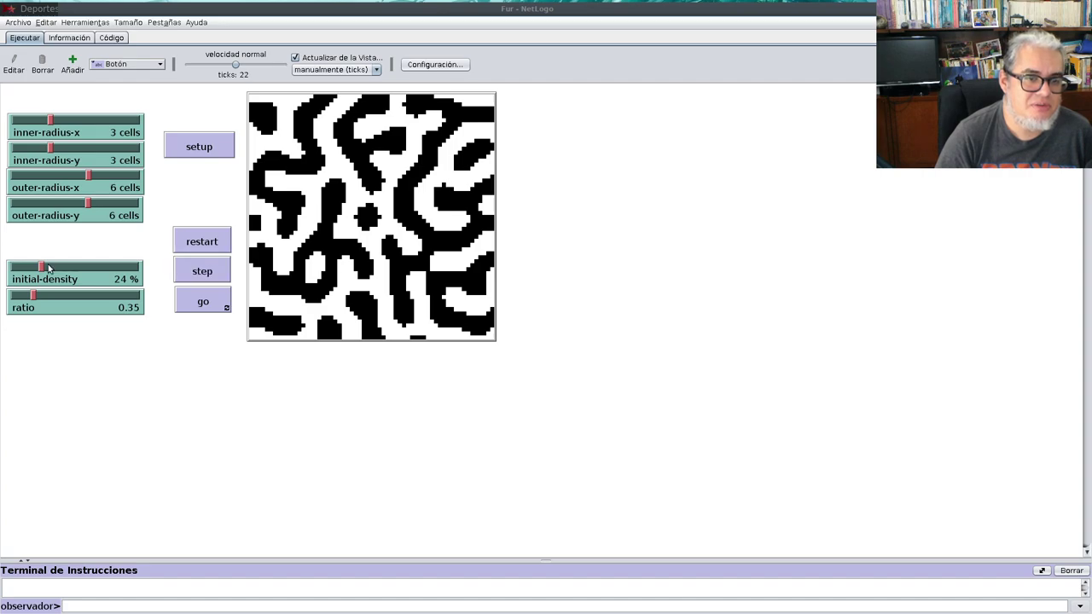
Set the initial density to 68 %, regenerate the world and step the simulation forward to 18 ticks.
left_click_drag(41, 267, 94, 267)
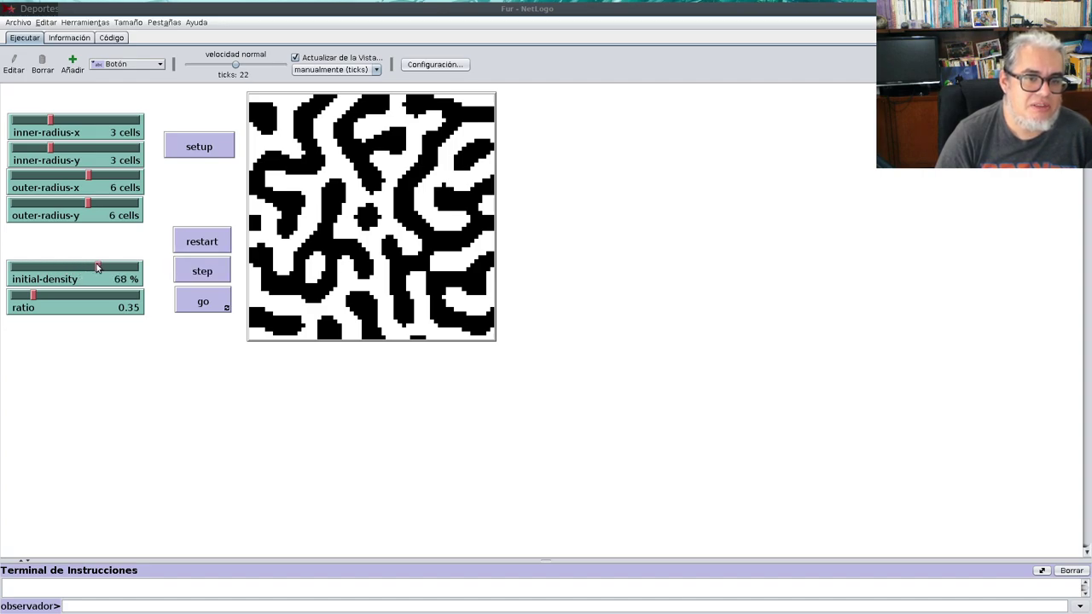
left_click(216, 147)
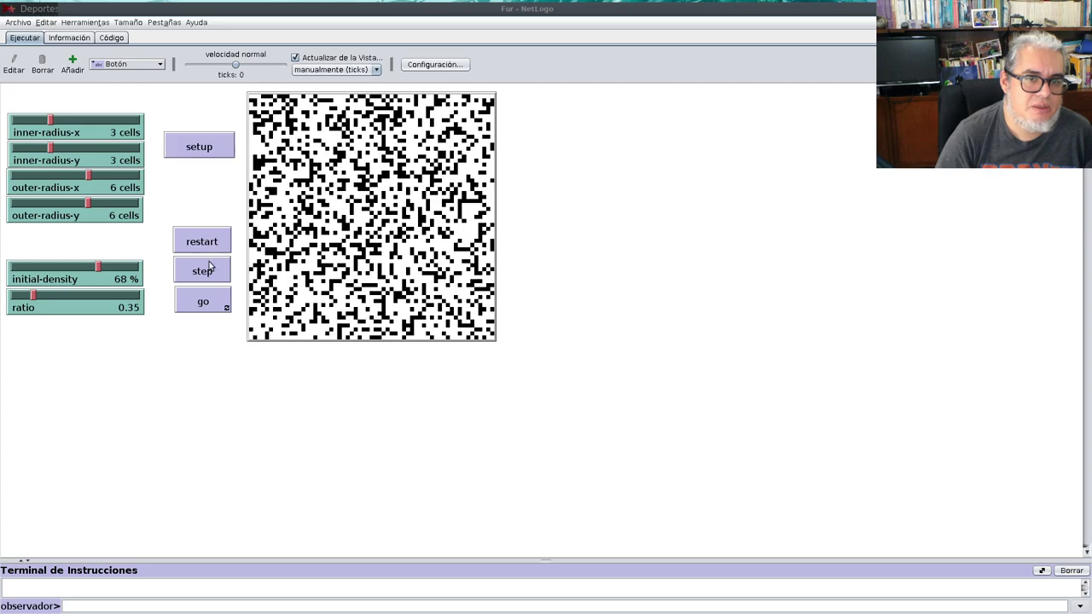
left_click(187, 275)
left_click(187, 275)
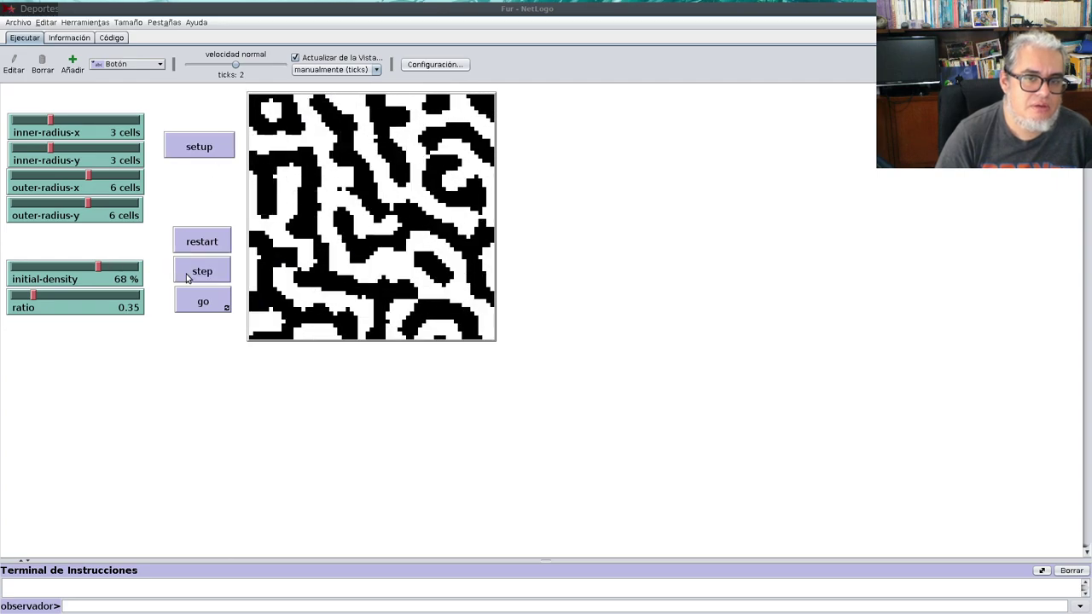
left_click(187, 276)
left_click(188, 276)
left_click(188, 276)
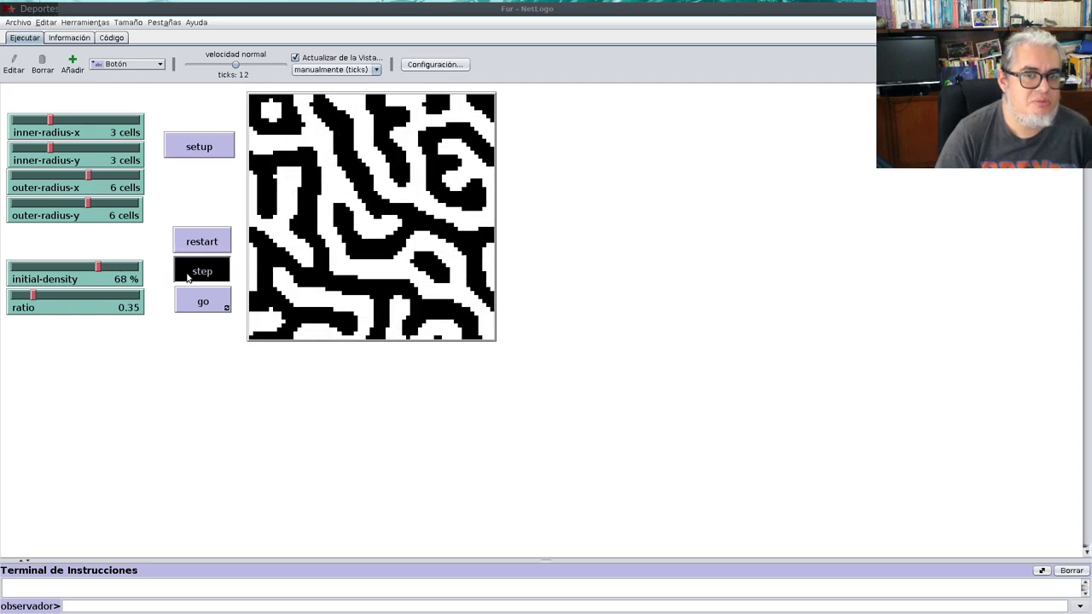
left_click(189, 276)
Restart the world at 68 % density, run it continuously with repeated restarts, and stop the run at 98 ticks.
left_click(190, 245)
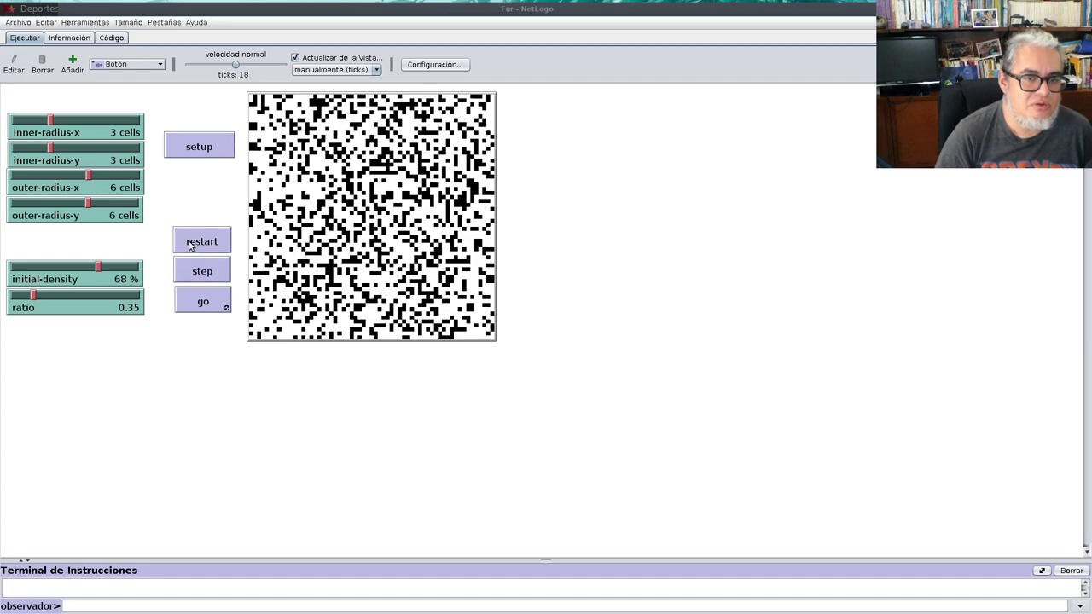
left_click(209, 305)
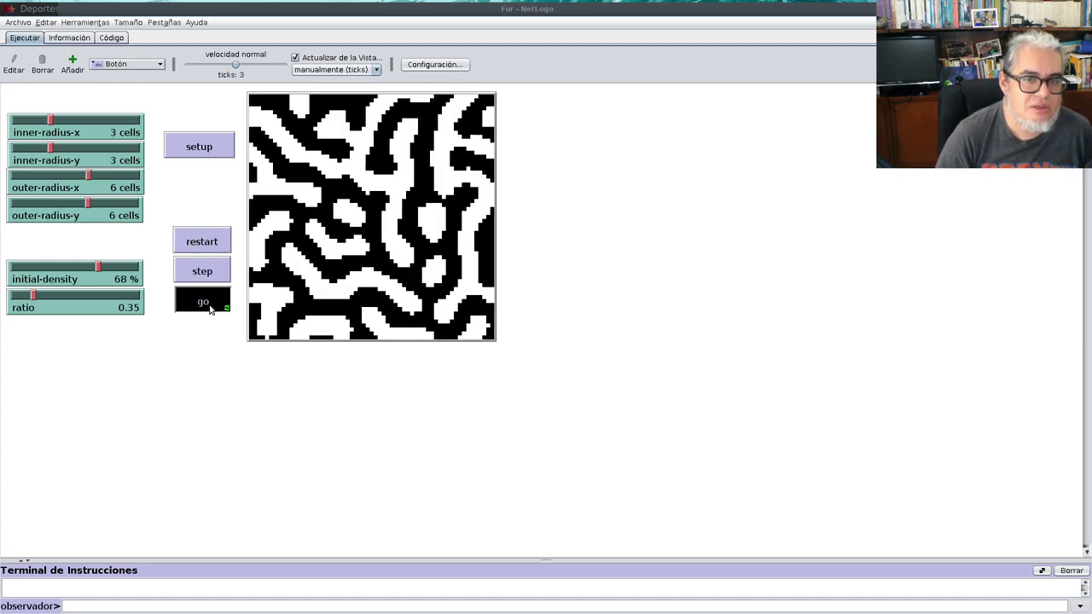
left_click(206, 246)
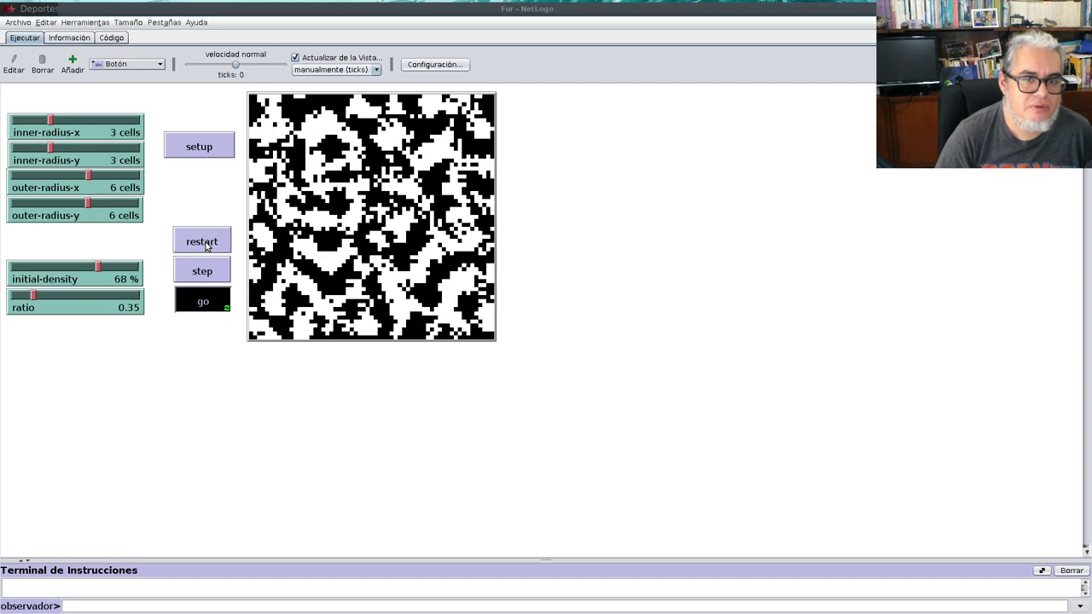
left_click(206, 245)
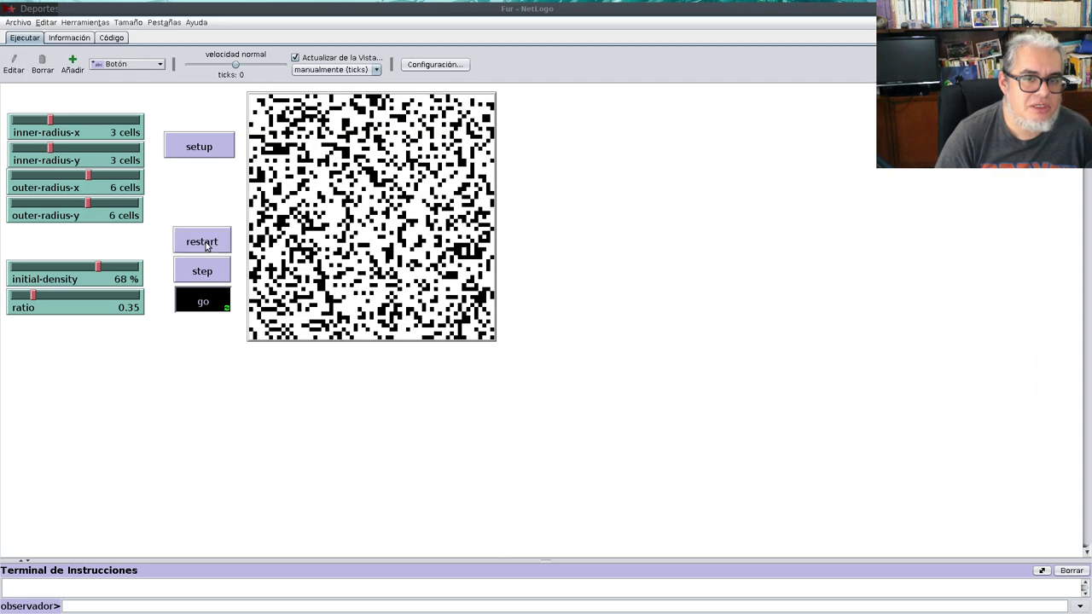
left_click(205, 246)
left_click(206, 246)
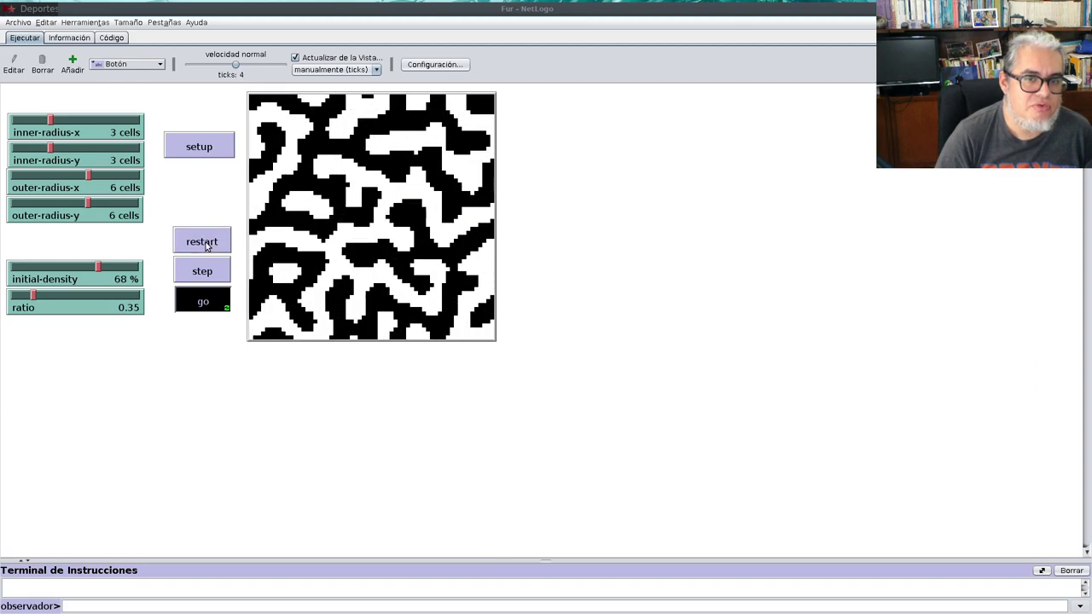
left_click(206, 246)
left_click(206, 246)
left_click(205, 246)
left_click(206, 246)
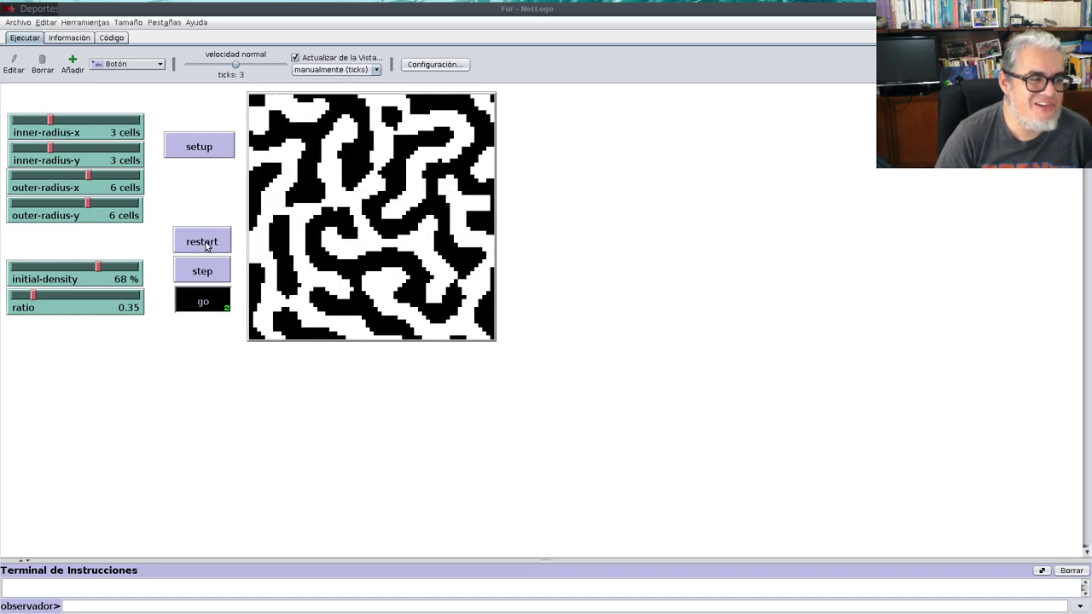
left_click(206, 246)
left_click(206, 245)
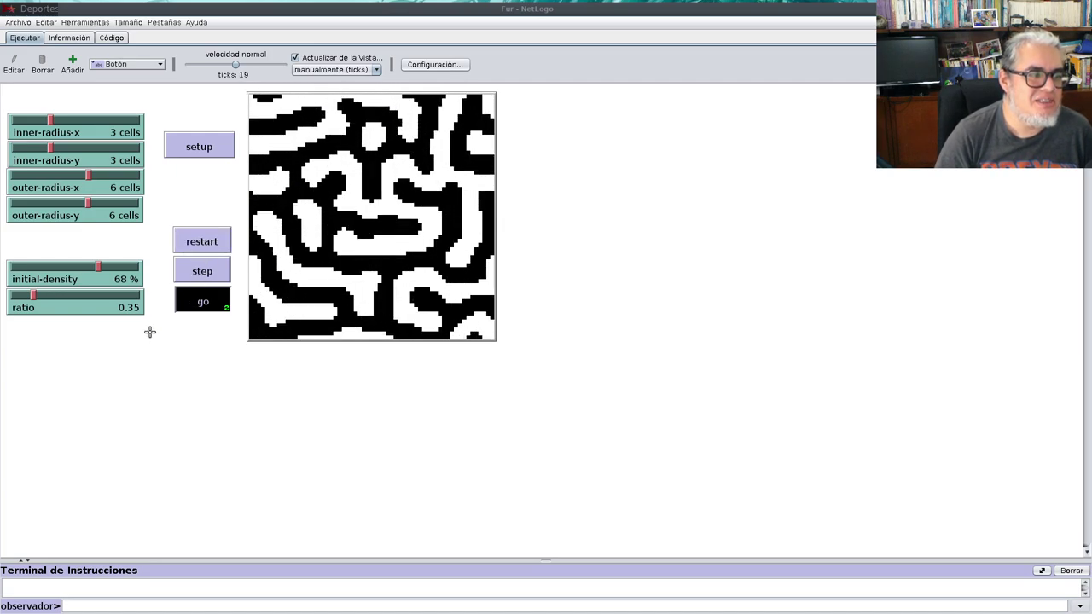
left_click(180, 242)
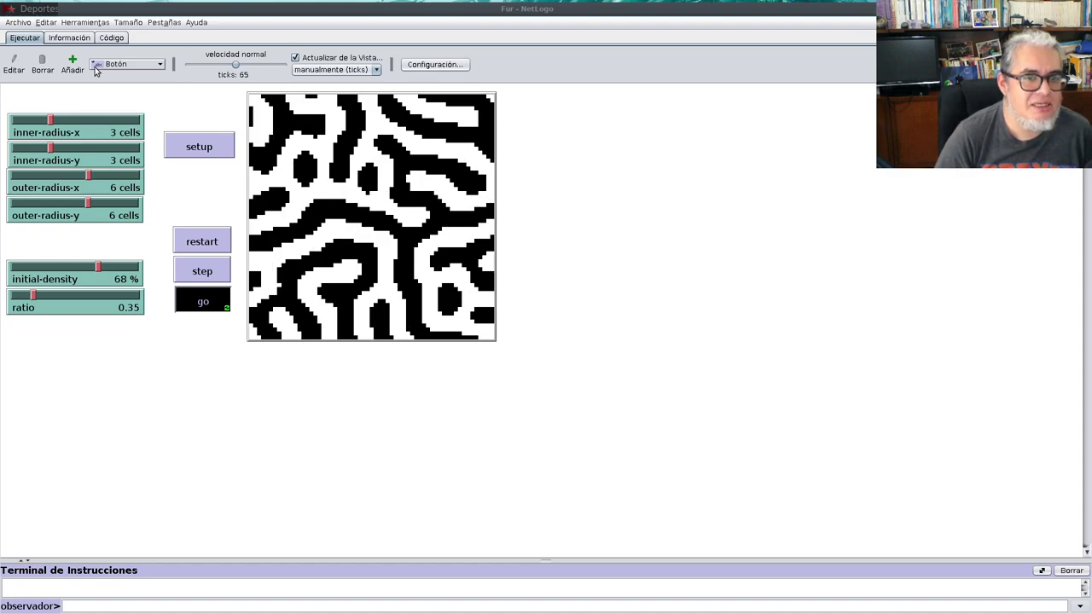
left_click(216, 307)
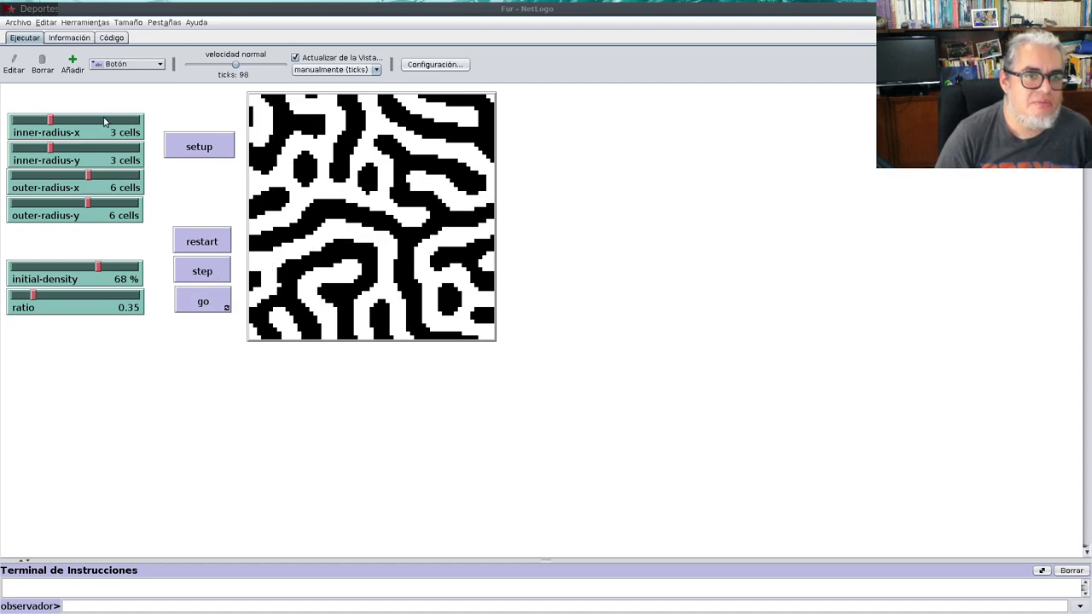
Set the initial density to 91 %, regenerate the world and run the simulation continuously.
left_click_drag(96, 268, 125, 270)
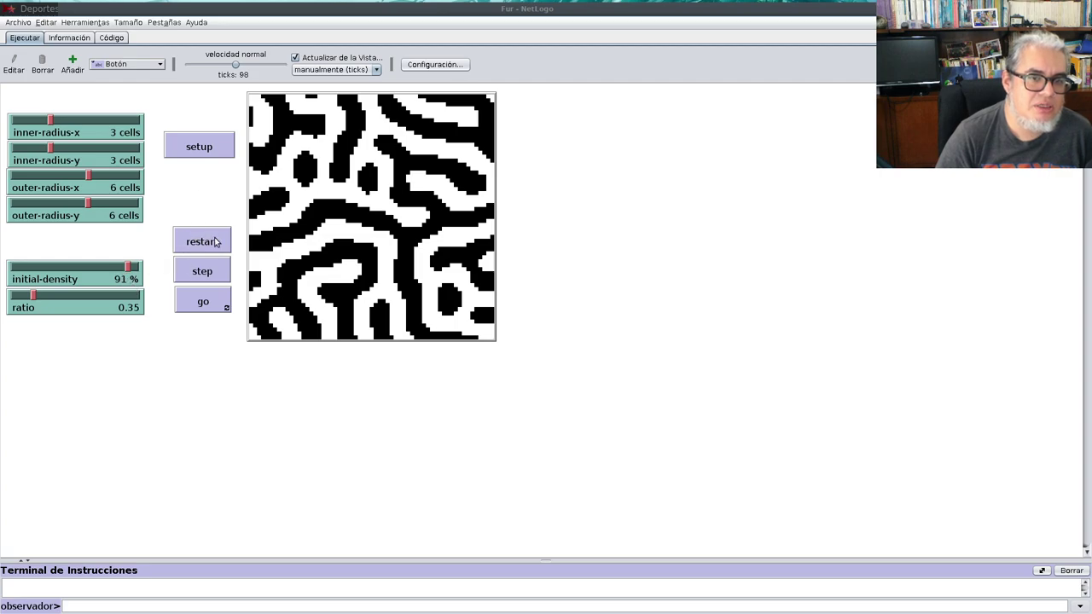
left_click(206, 160)
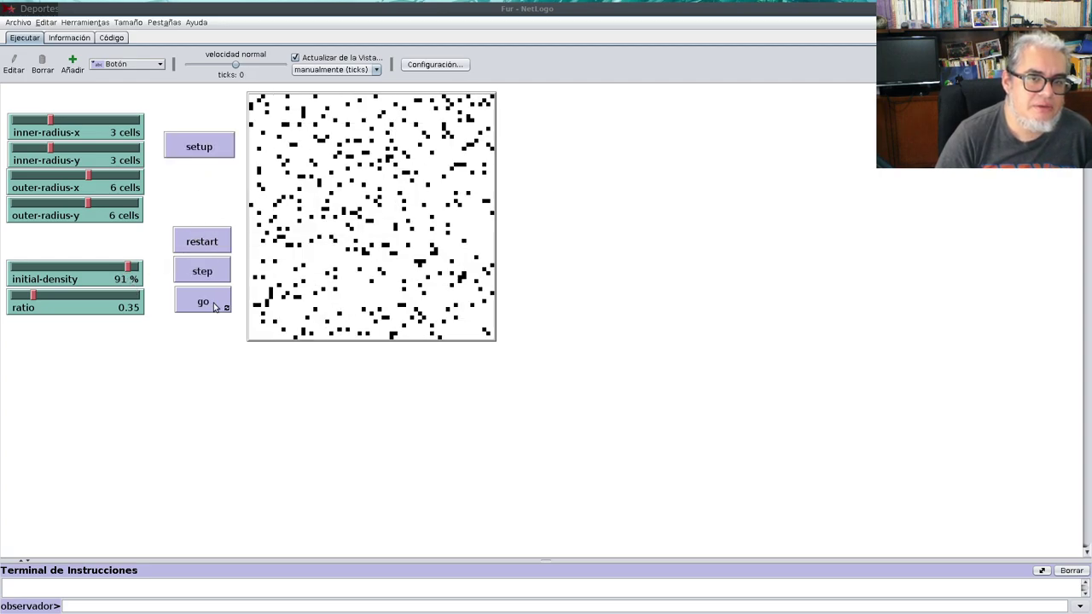
left_click(214, 306)
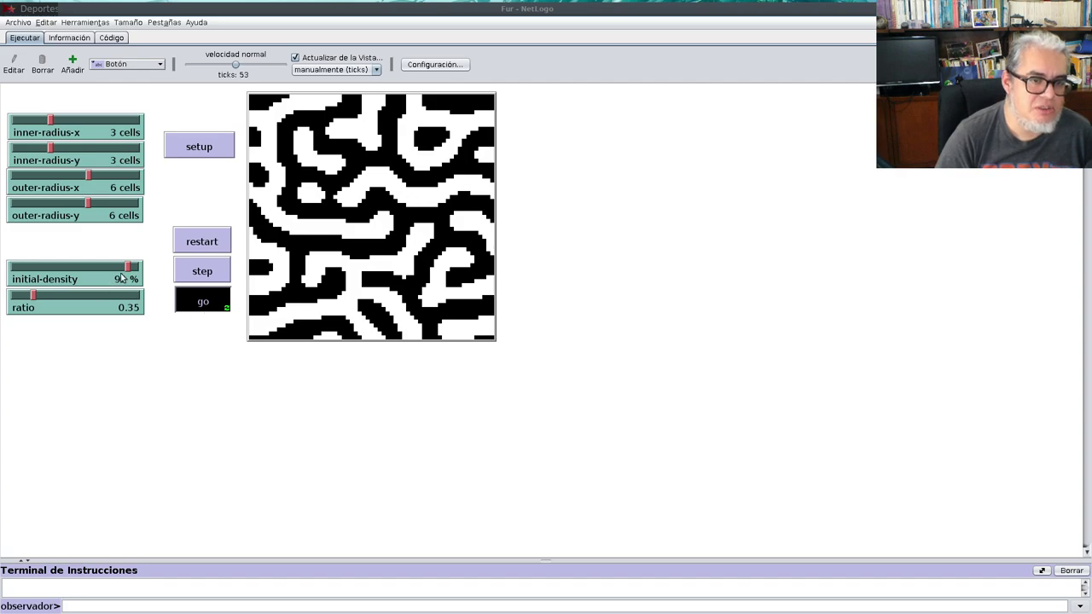
Set the initial density to 9 % and restart the running simulation twice.
left_click_drag(127, 267, 23, 270)
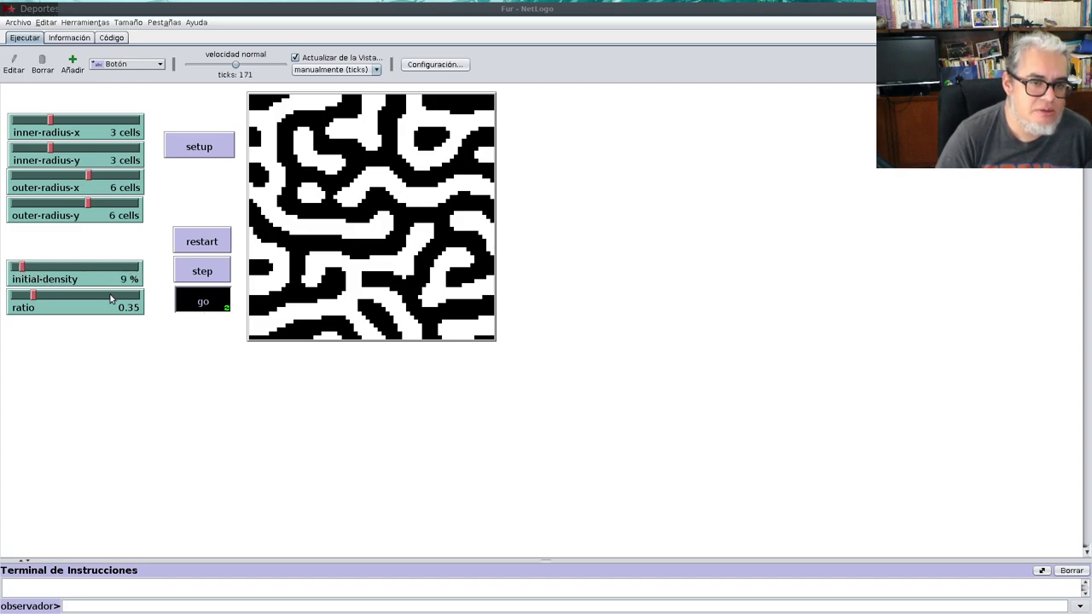
left_click(203, 245)
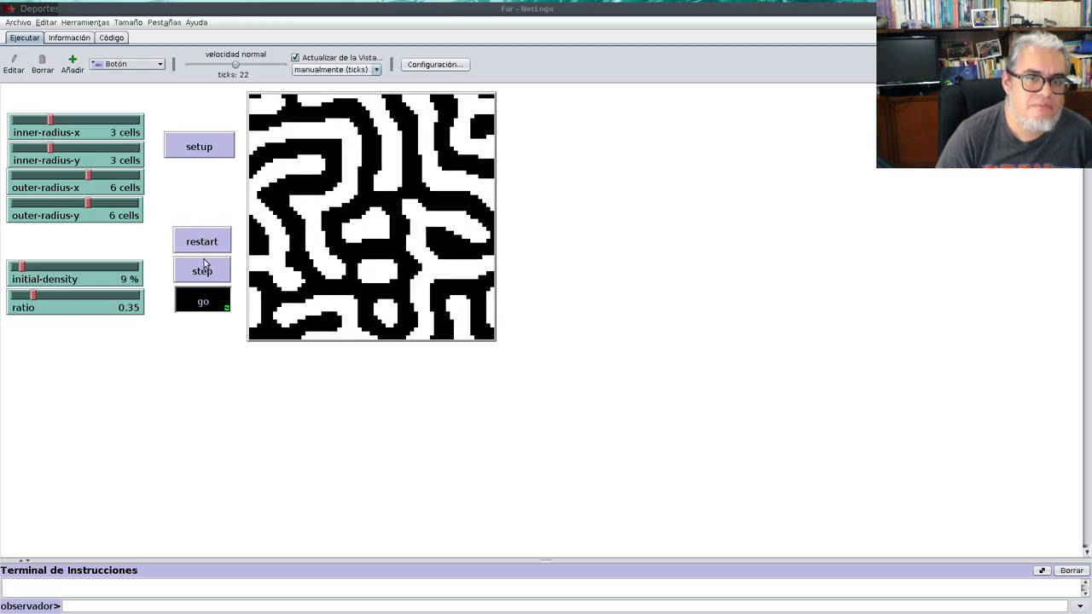
left_click(210, 243)
Regenerate the world at 9 % density, stop the run, set the world up again and run it continuously.
left_click(214, 153)
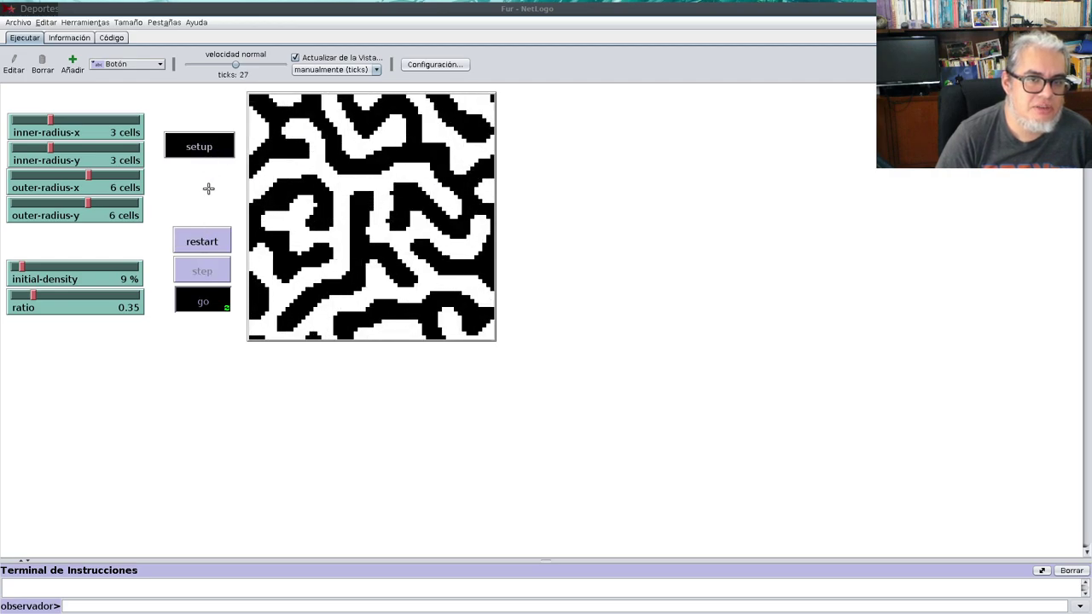
left_click(209, 145)
left_click(209, 307)
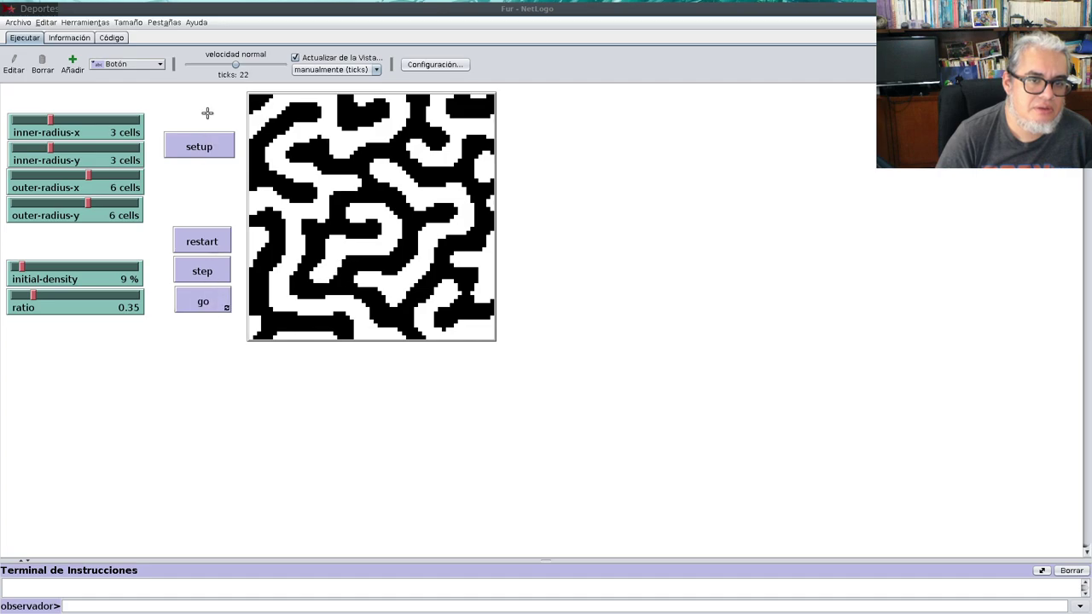
left_click(209, 150)
left_click(197, 310)
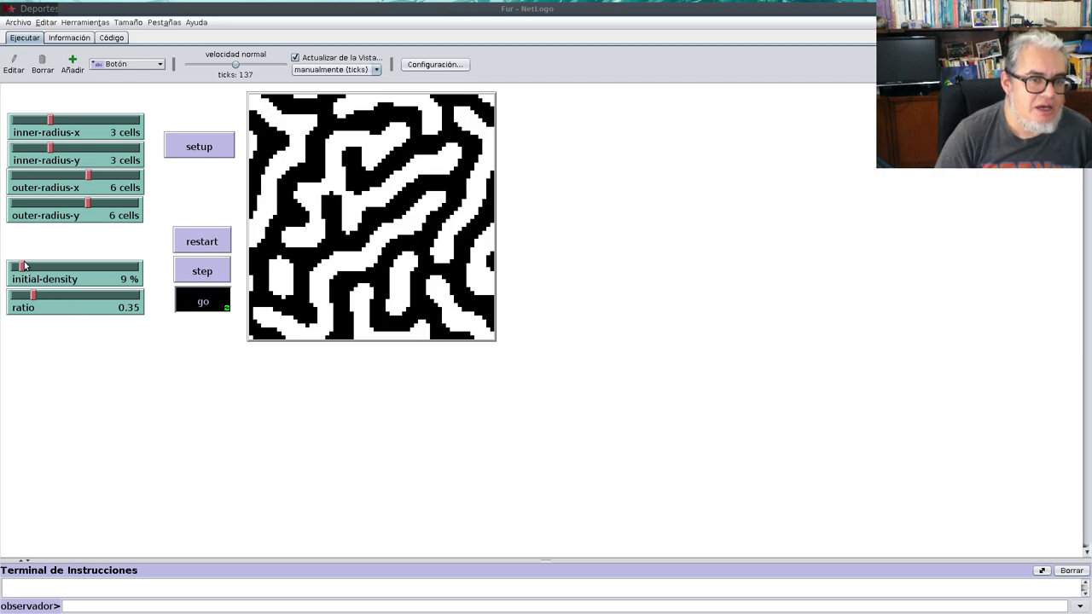
Set the initial density to 50 %, regenerate the world and stop the run at 17 ticks.
left_click_drag(26, 273, 75, 280)
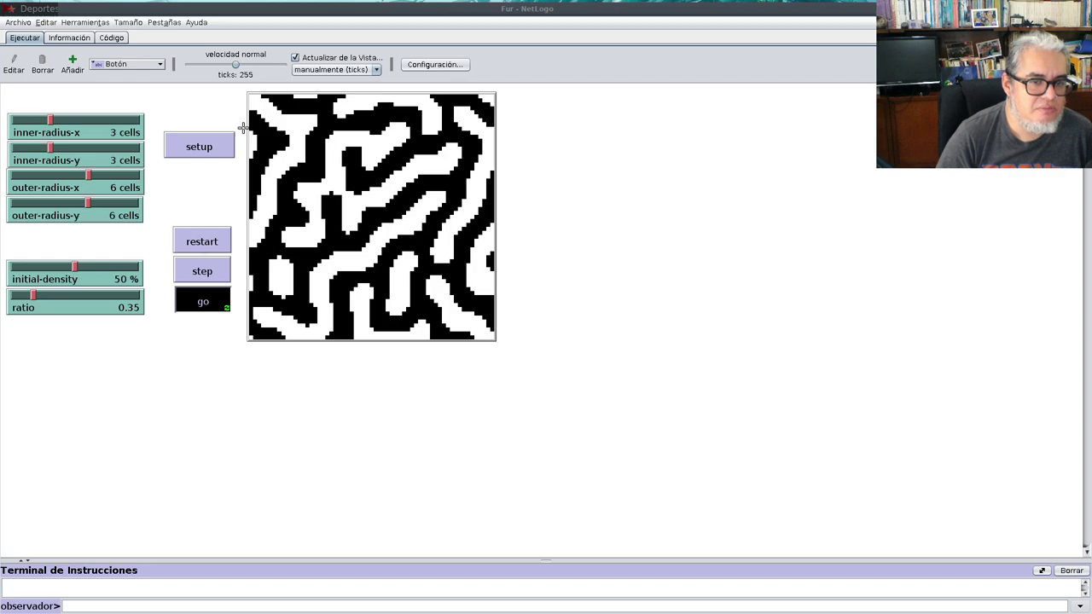
left_click(218, 148)
left_click(225, 303)
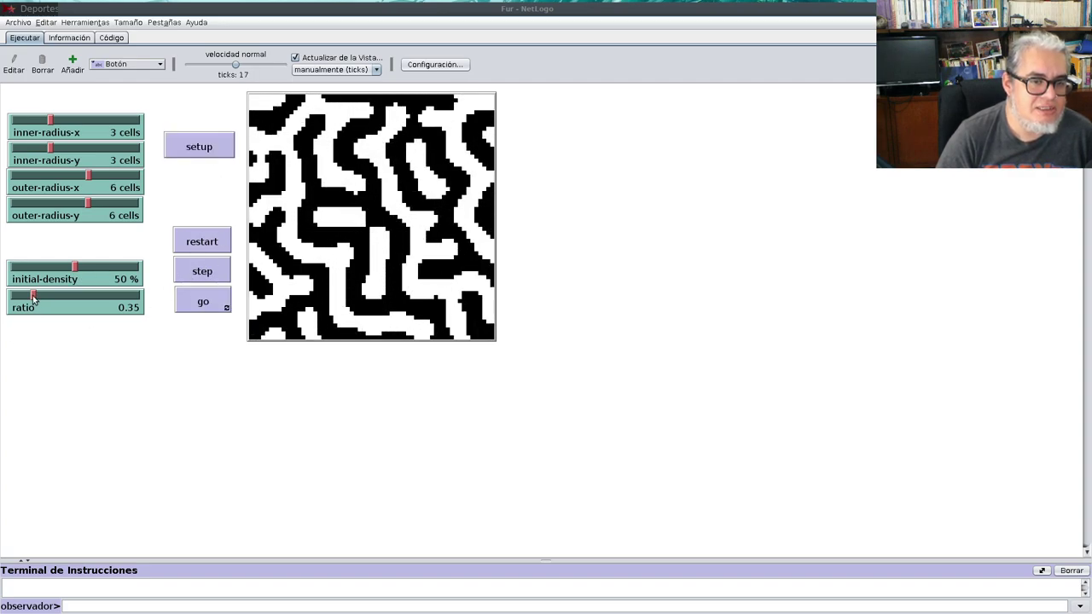
Set the ratio to 0.51, regenerate the world and run the simulation continuously.
mouse_move(34, 299)
left_mouse_down()
mouse_move(70, 298)
mouse_move(42, 297)
left_mouse_up()
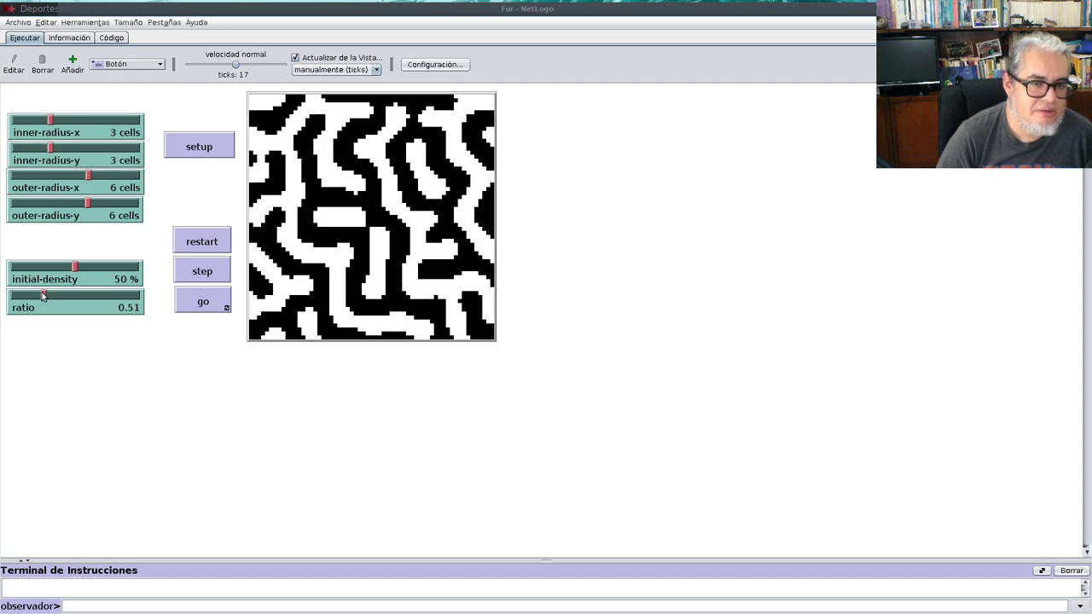
left_click(217, 147)
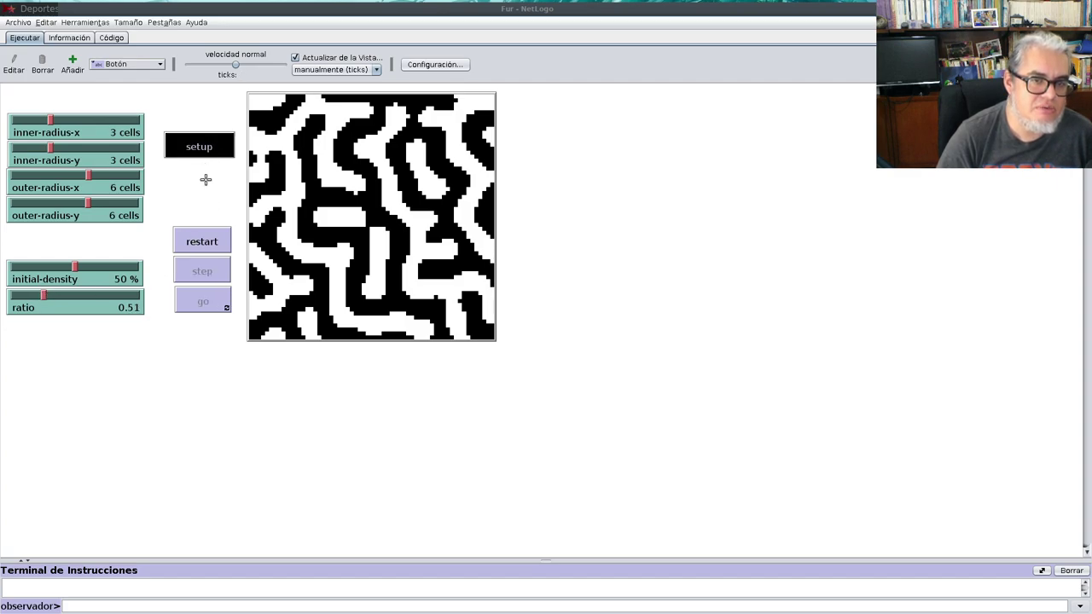
left_click(198, 304)
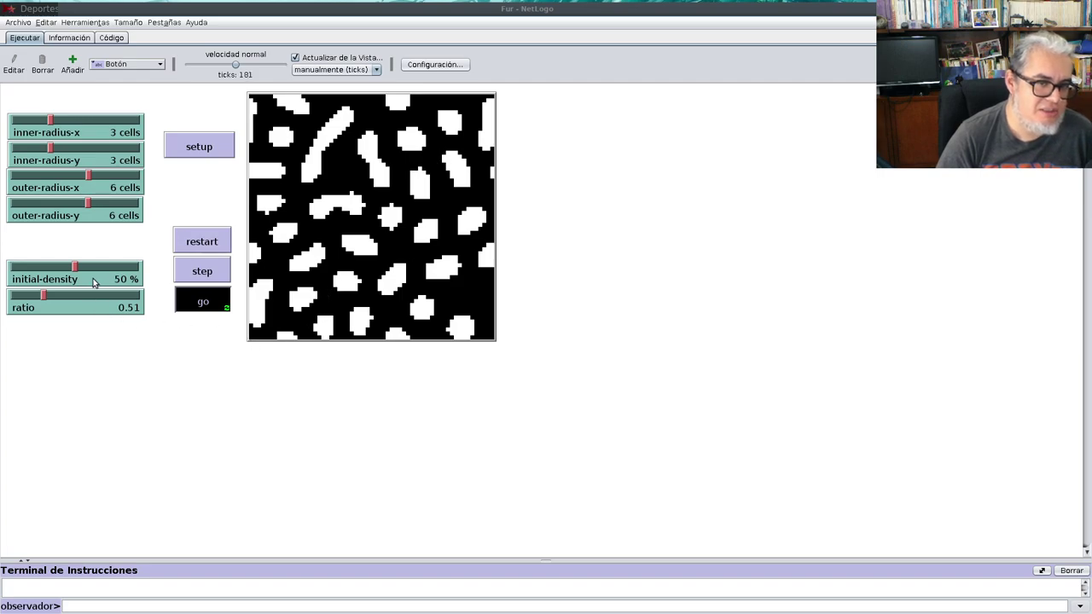
Restart the running simulation at an initial density of 82 %, and again with the density set back to 50 %.
left_click_drag(77, 268, 116, 271)
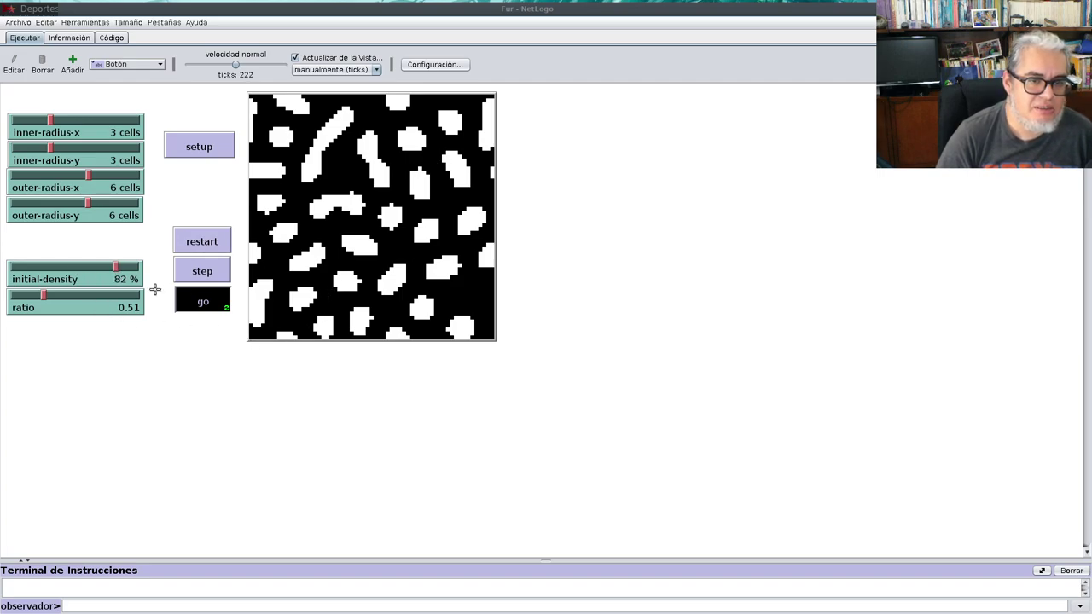
left_click(202, 242)
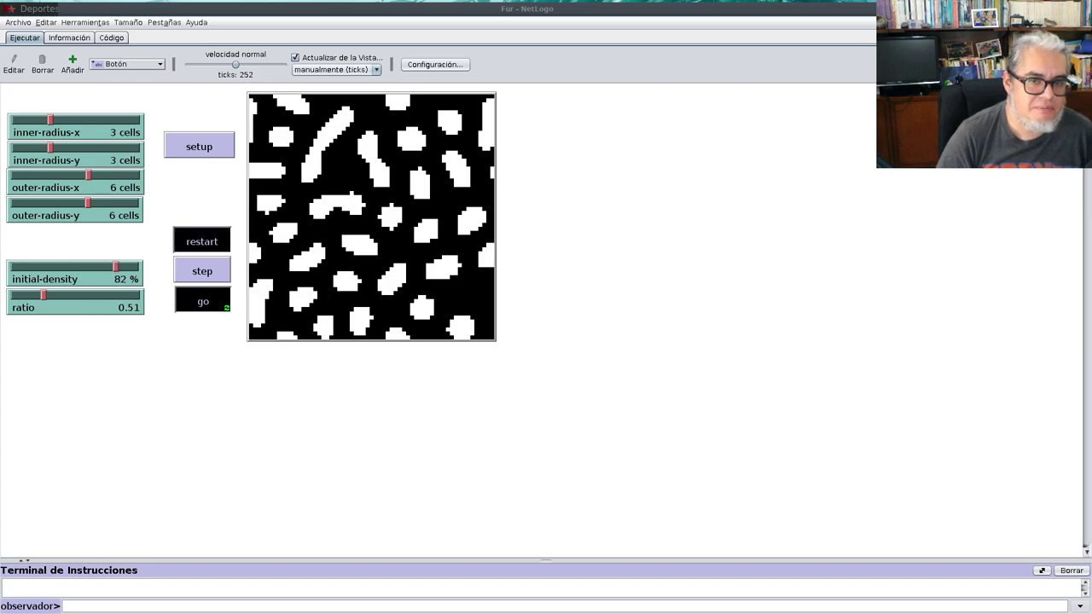
left_click_drag(115, 267, 75, 268)
left_click(205, 247)
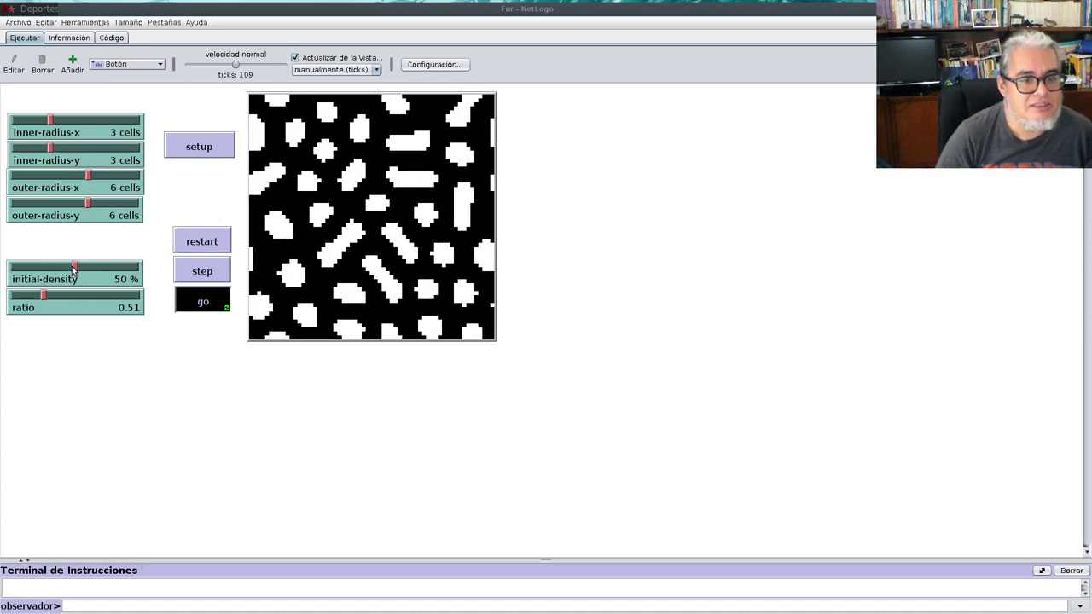
Restart the running simulation at an initial density of 68 %, and again with the density raised to 74 %.
left_click_drag(74, 267, 98, 267)
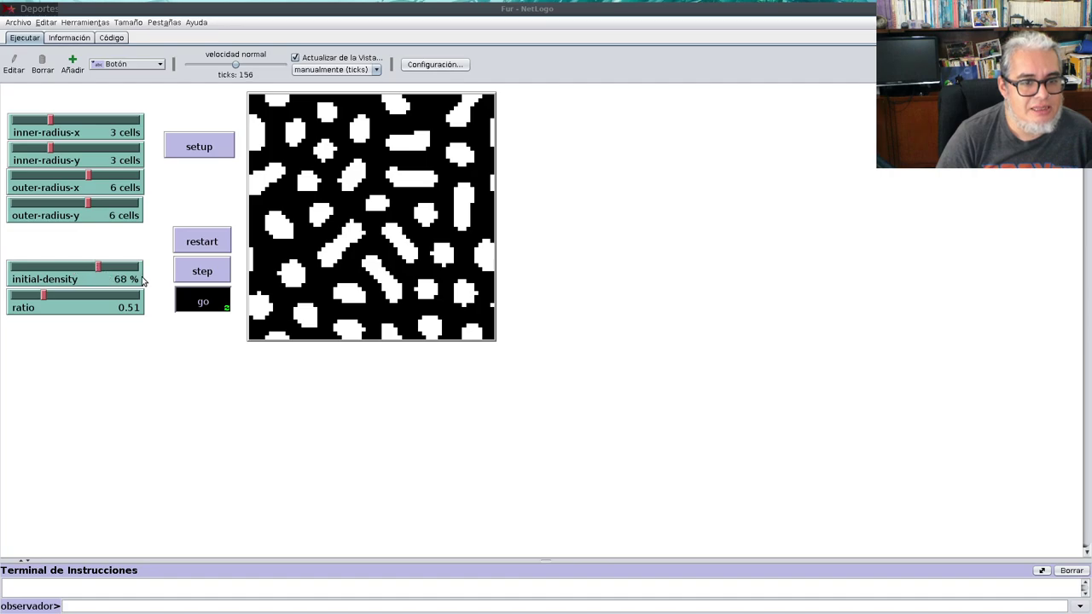
left_click(202, 243)
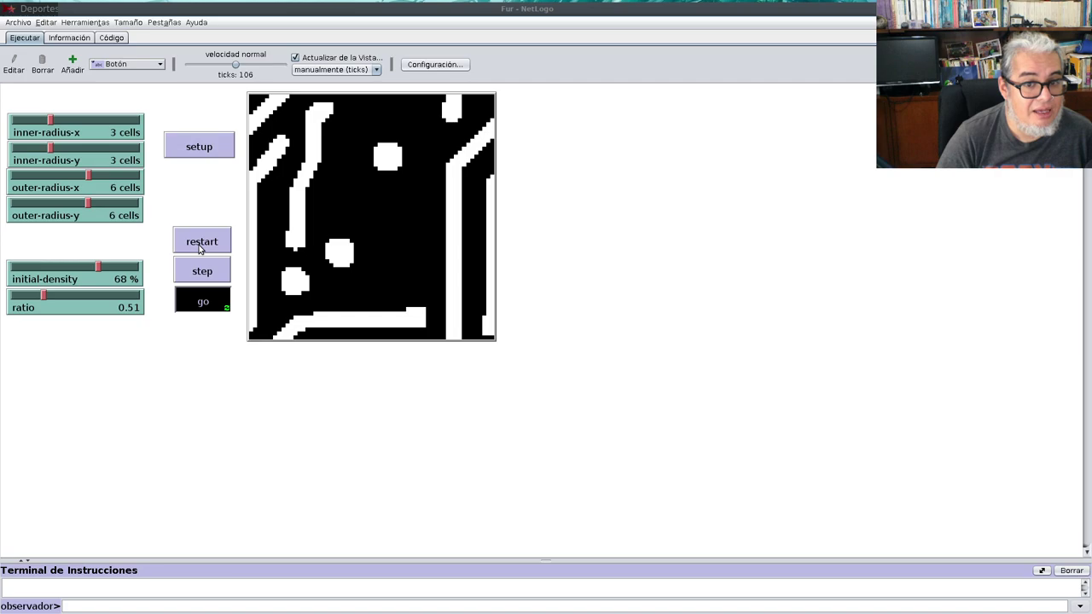
left_click(111, 270)
left_click(111, 271)
left_click(110, 270)
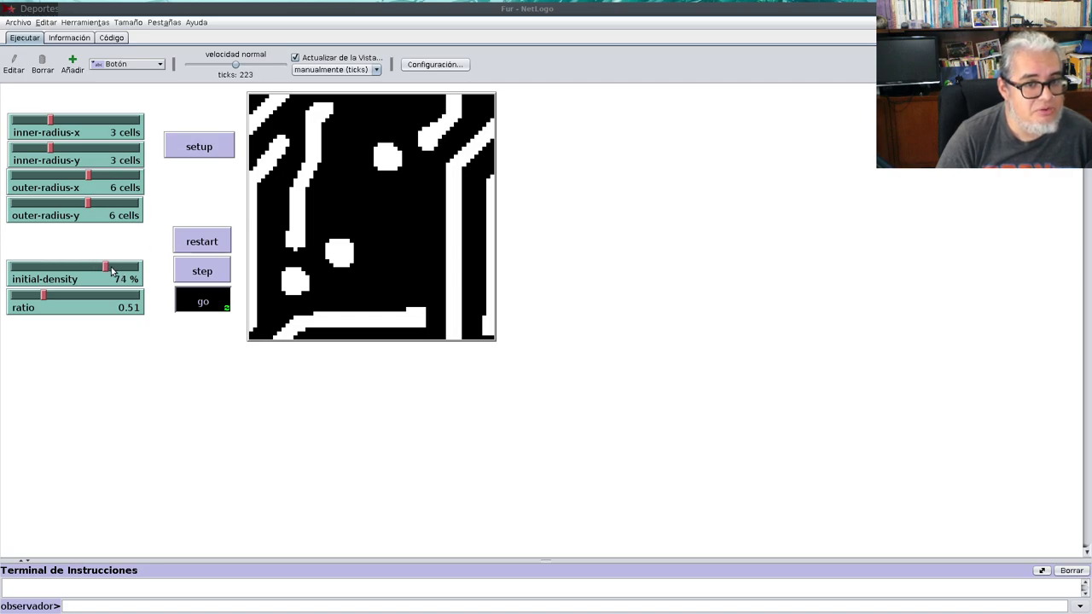
left_click(111, 270)
left_click(186, 250)
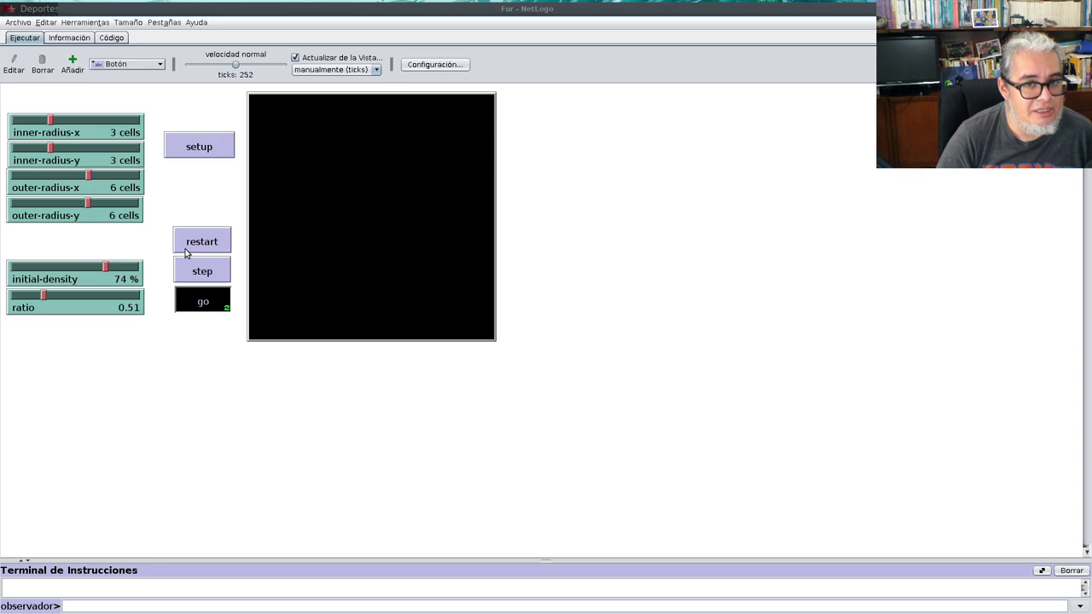
Set the initial density to 72 % and restart the running simulation twice.
left_click(99, 268)
left_click(214, 235)
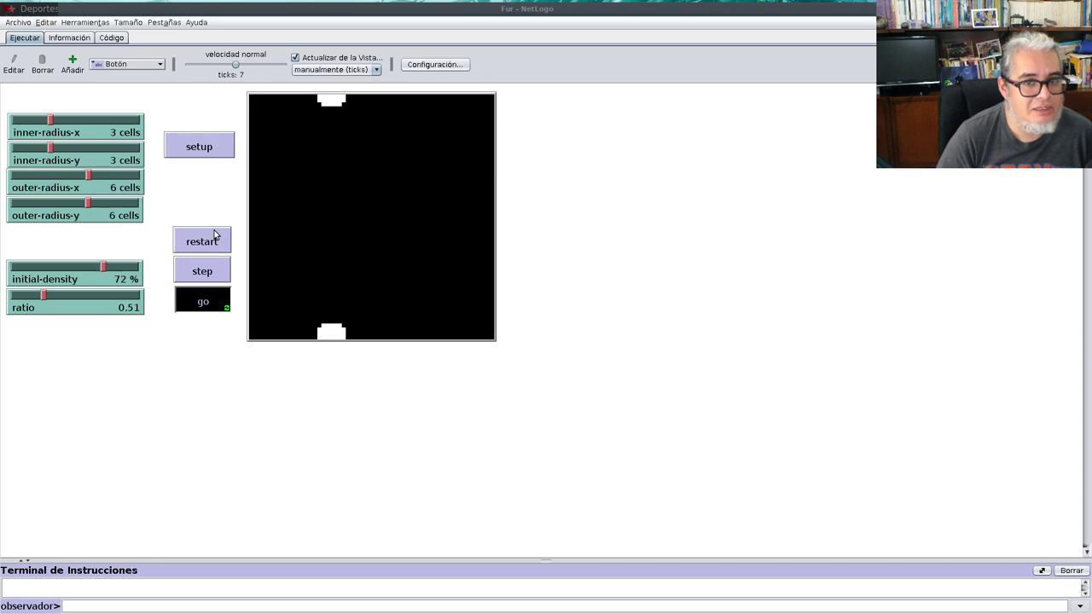
left_click(209, 237)
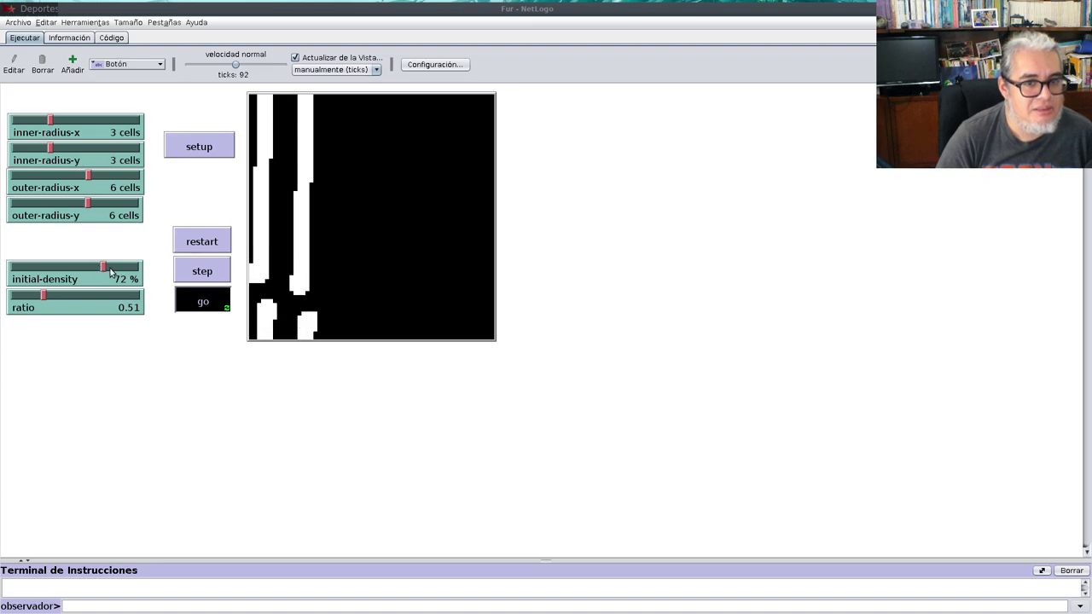
Raise the initial density in small increments to 73 %, 74 % and 76 %, restarting the running simulation at each value.
left_click(197, 244)
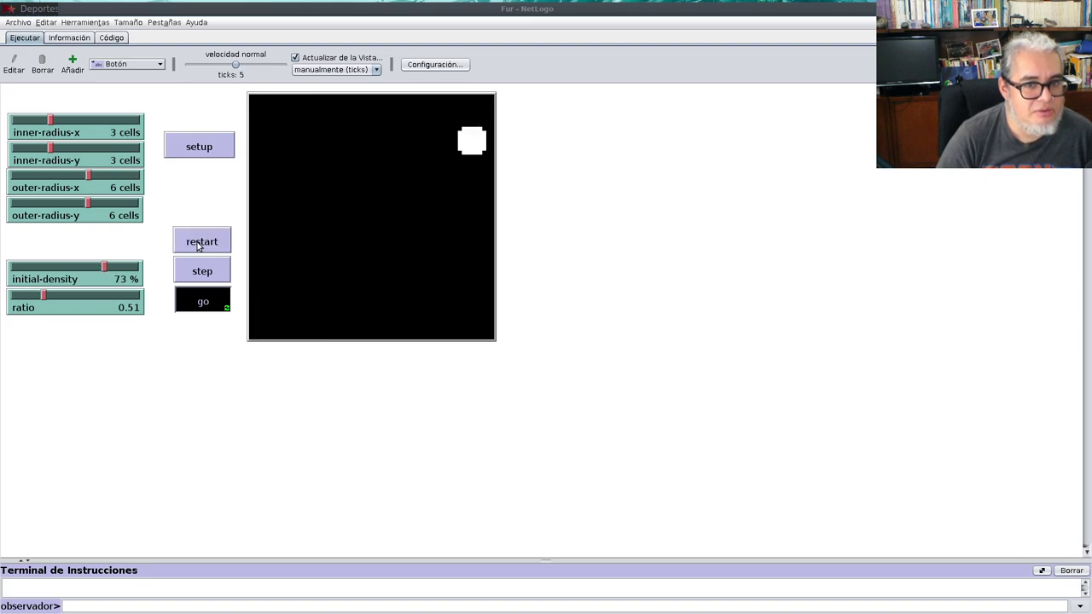
left_click(108, 267)
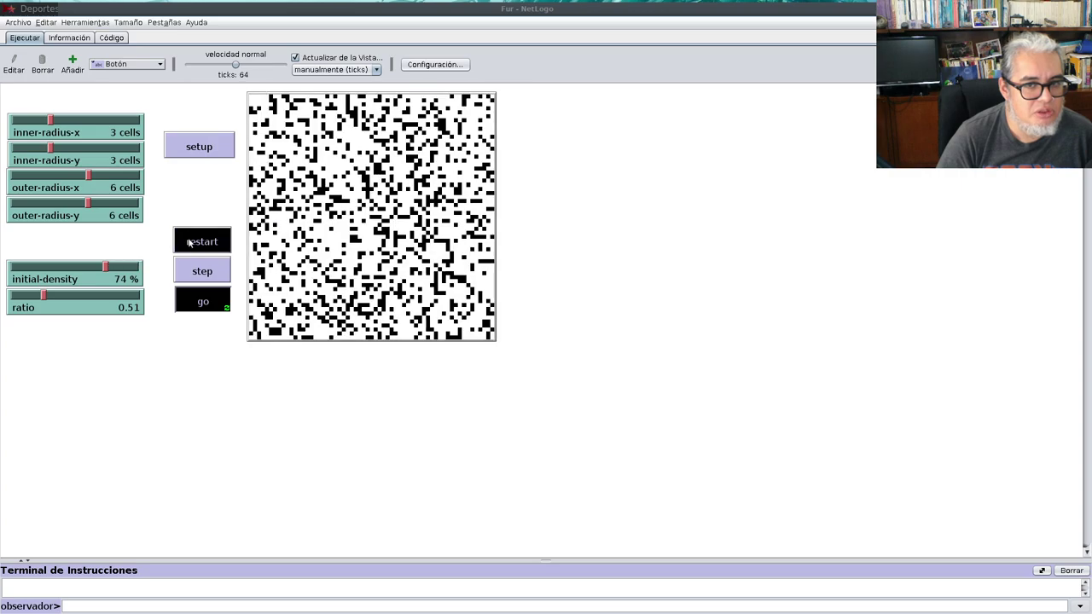
left_click(189, 243)
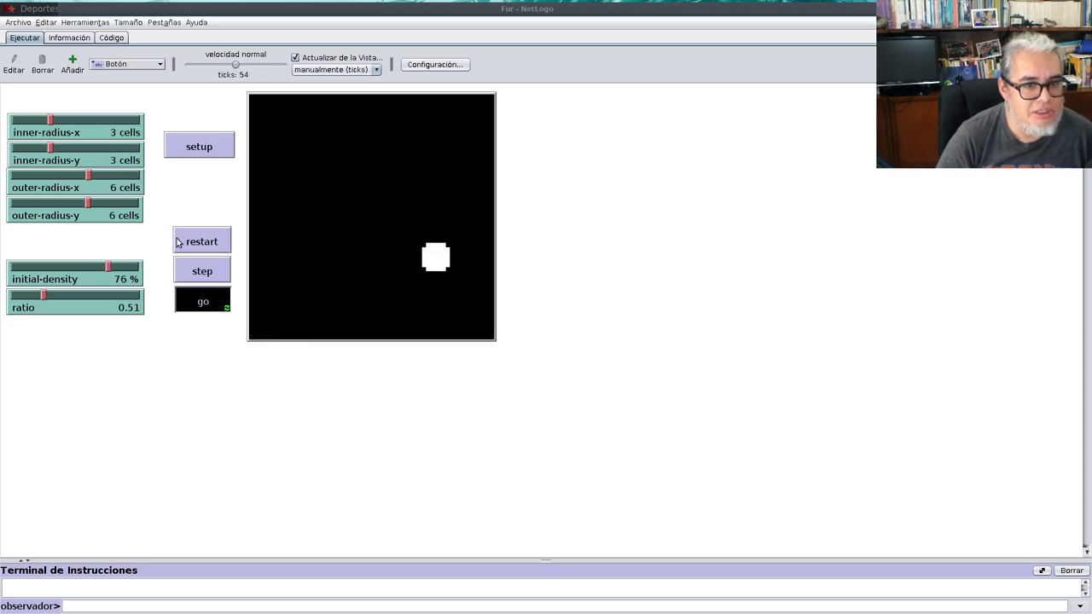
left_click(197, 242)
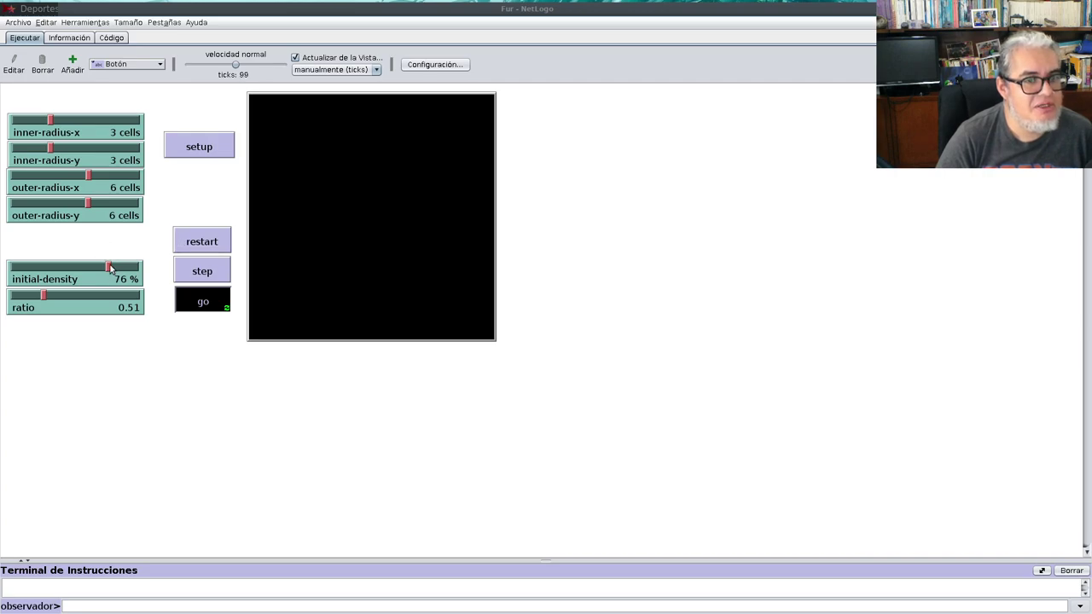
Restart the running simulation at an initial density of 17 %, and again with the density lowered to 9 %.
left_click_drag(109, 267, 32, 270)
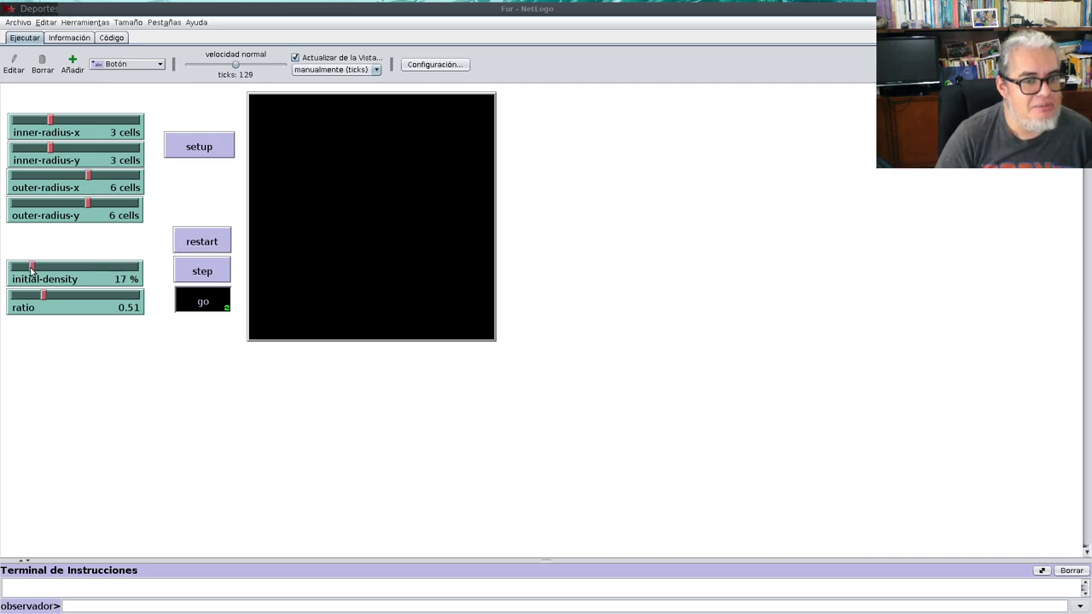
left_click(200, 239)
left_click(199, 240)
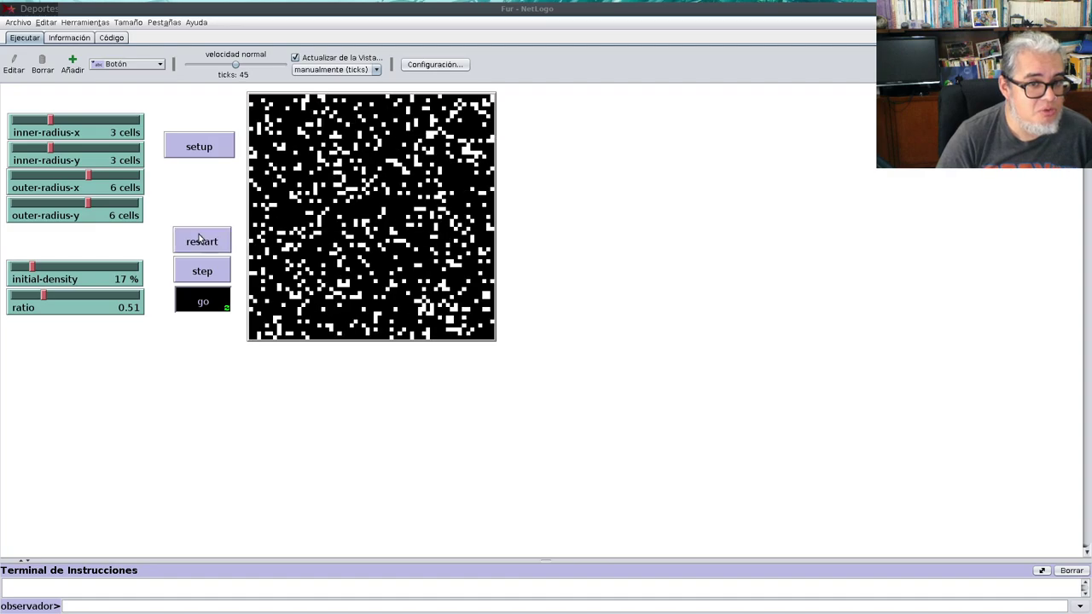
left_click_drag(32, 267, 22, 268)
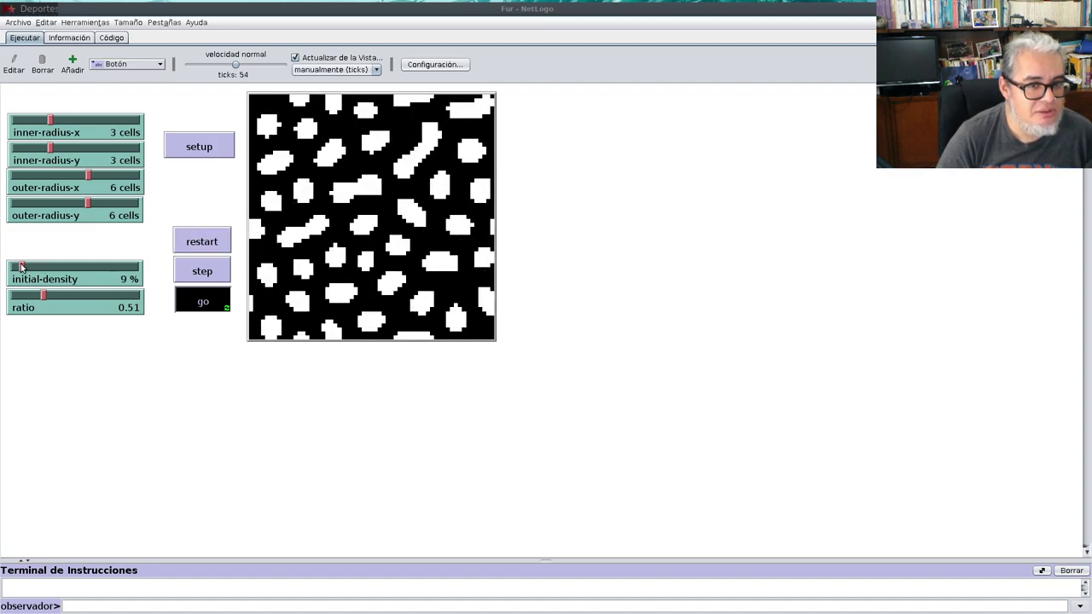
left_click(215, 243)
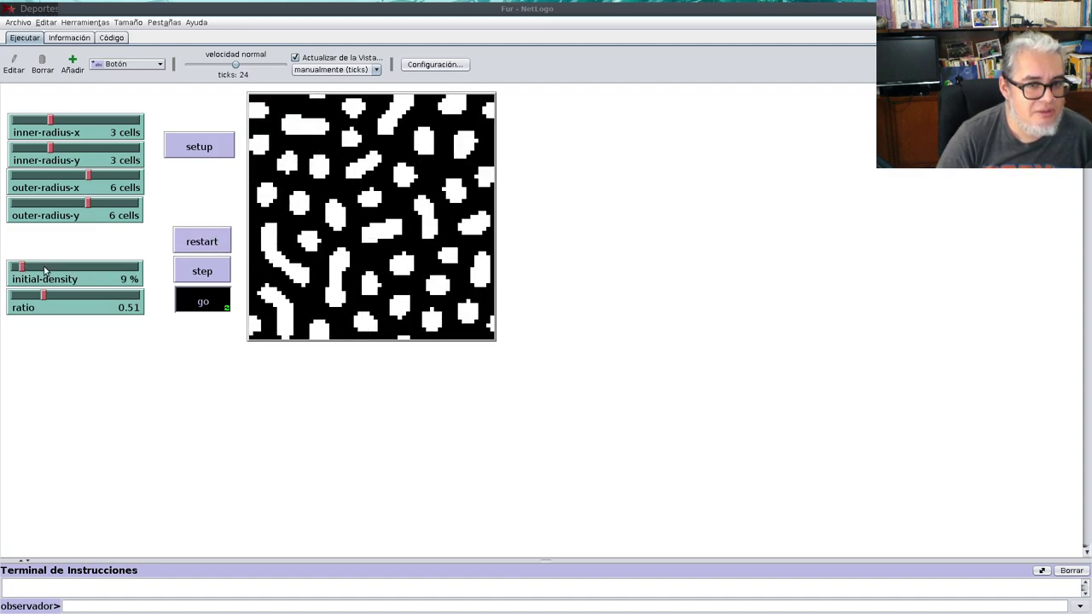
Restart the running simulation at an initial density of 7 %, and again with the density raised to 60 %.
left_click_drag(22, 268, 17, 268)
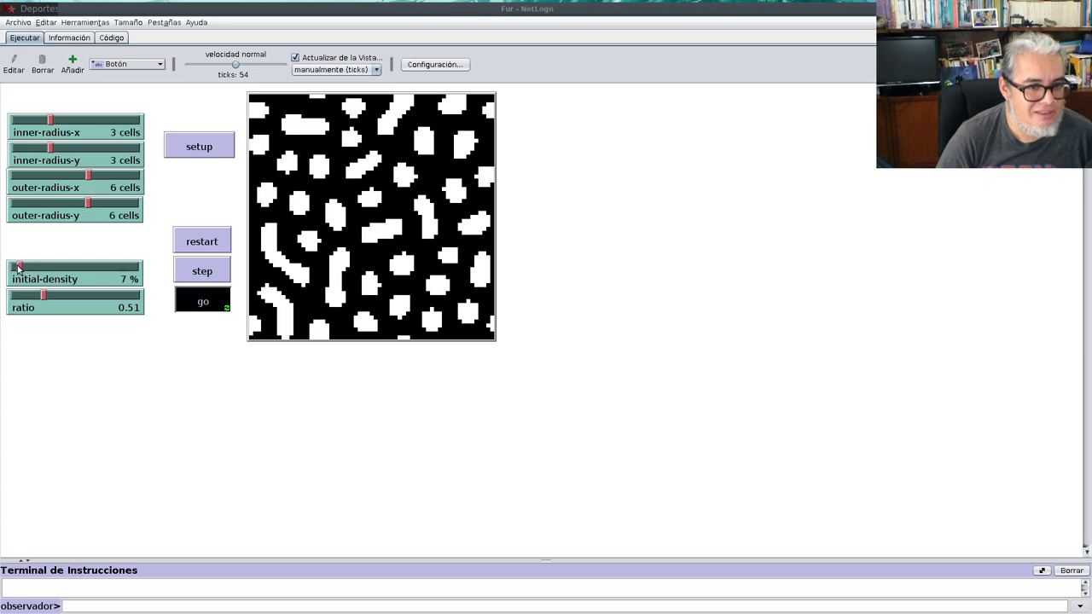
left_click(192, 246)
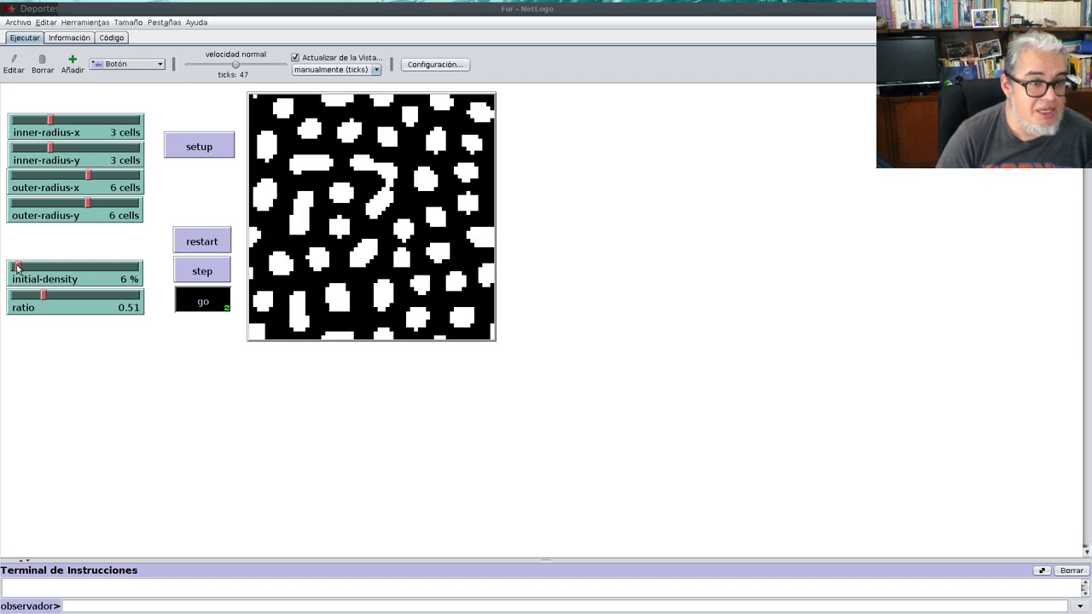
left_click_drag(24, 267, 89, 269)
left_click(205, 248)
left_click(199, 247)
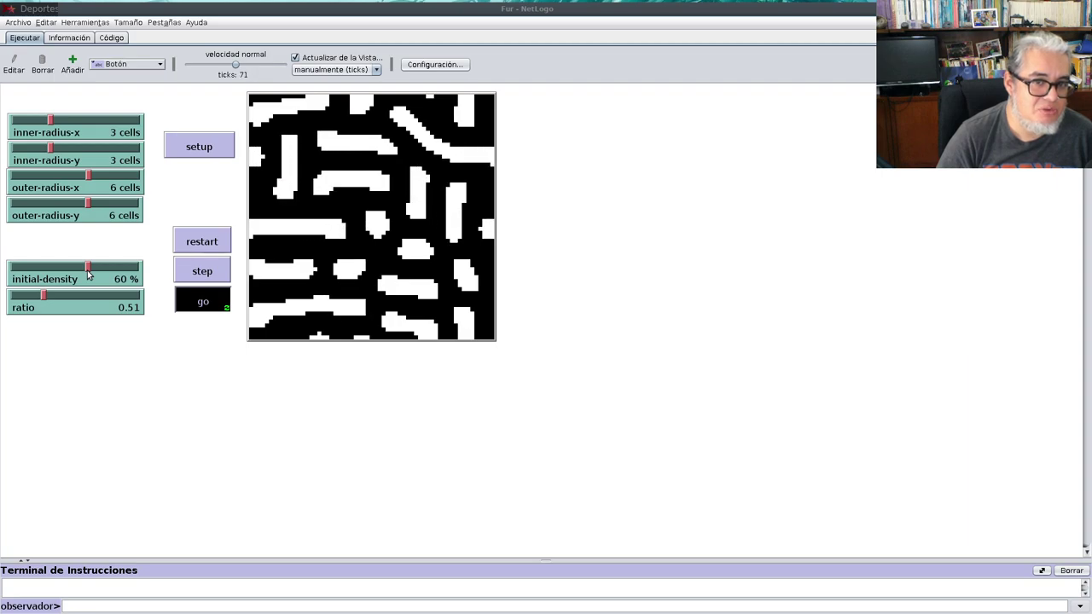
Restart the running simulation at an initial density of 79 %, and again with the density raised to 96 %.
left_click_drag(87, 271, 112, 272)
left_click(181, 240)
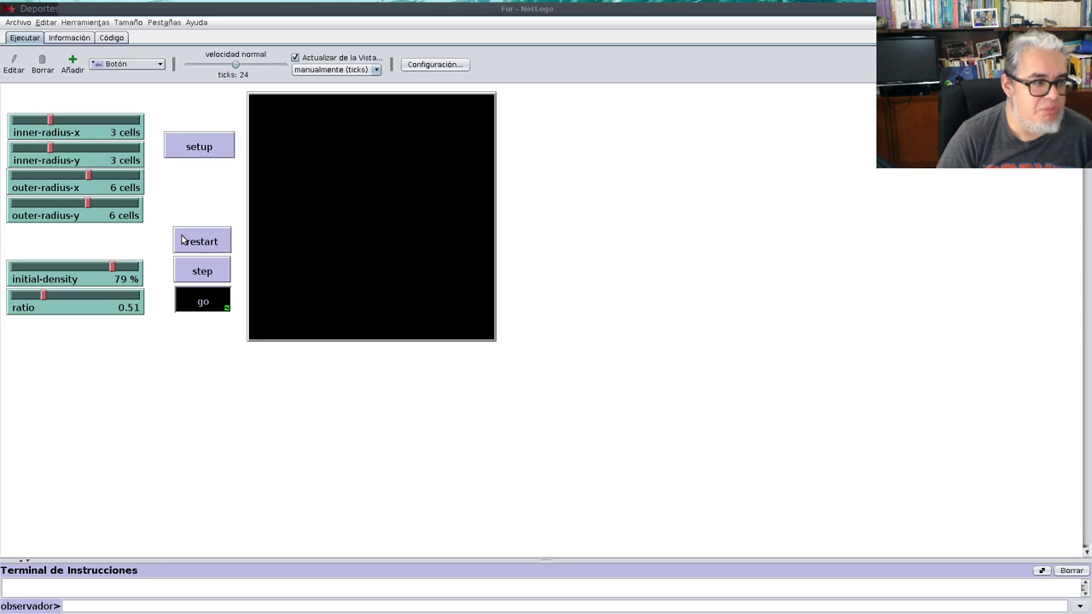
left_click_drag(111, 270, 134, 269)
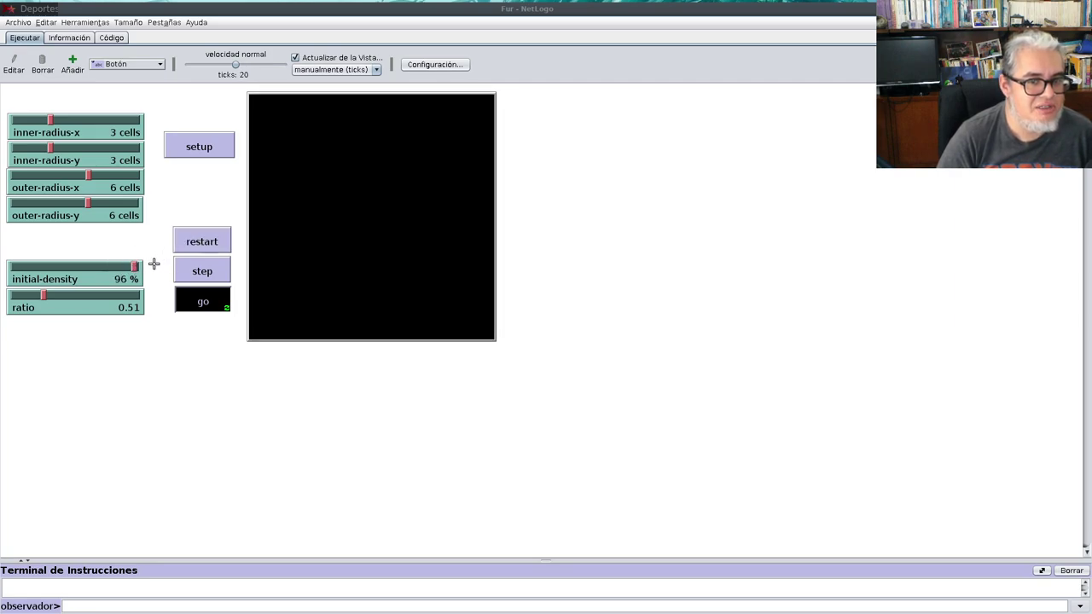
Set the initial density to 48 % and the ratio to 1.01, then regenerate the world and run the simulation continuously.
left_click_drag(133, 268, 75, 297)
left_click(213, 298)
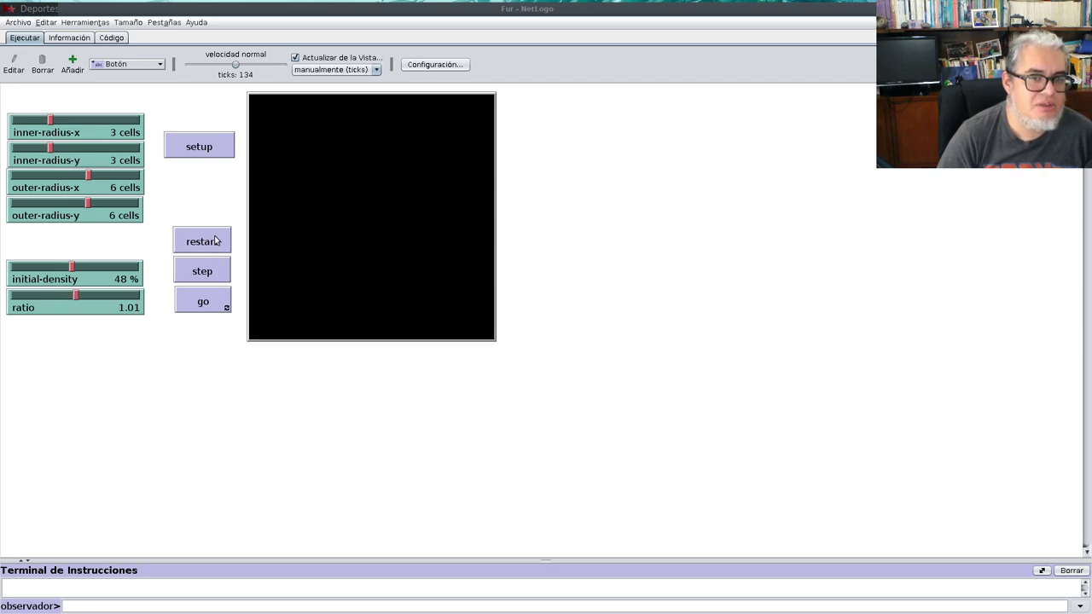
left_click(212, 153)
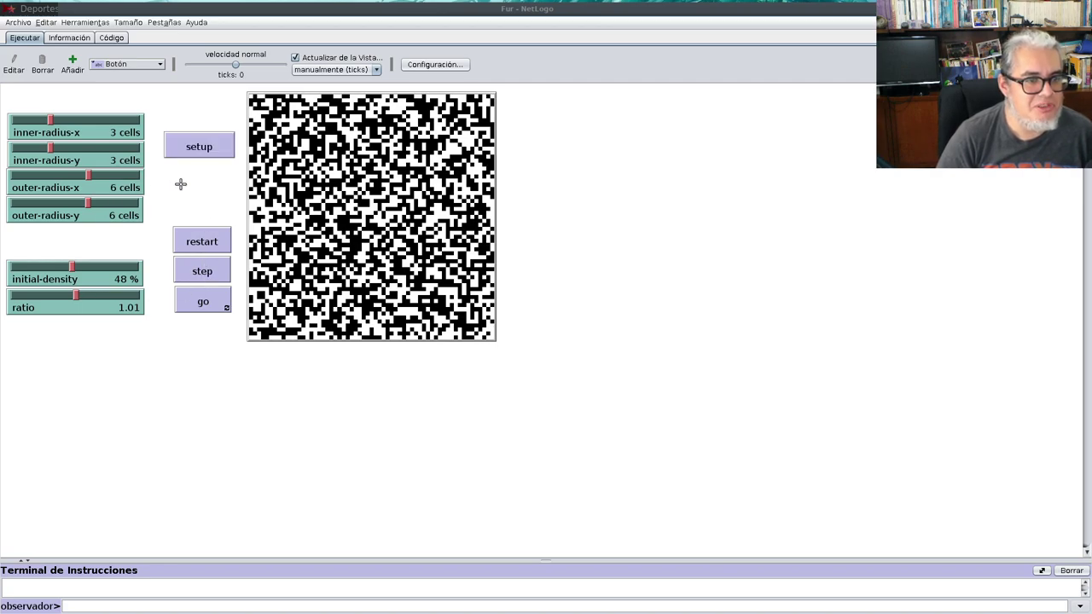
left_click(186, 306)
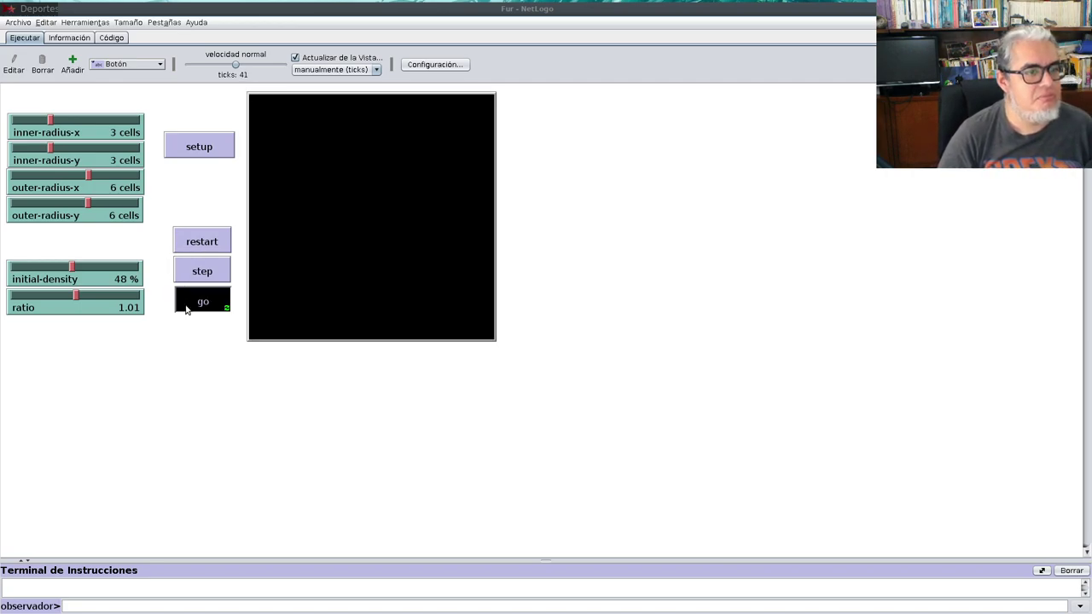
Restart the running simulation at an initial density of 8 %, and again with the density raised to 26 %.
left_click_drag(74, 270, 21, 270)
left_click(204, 243)
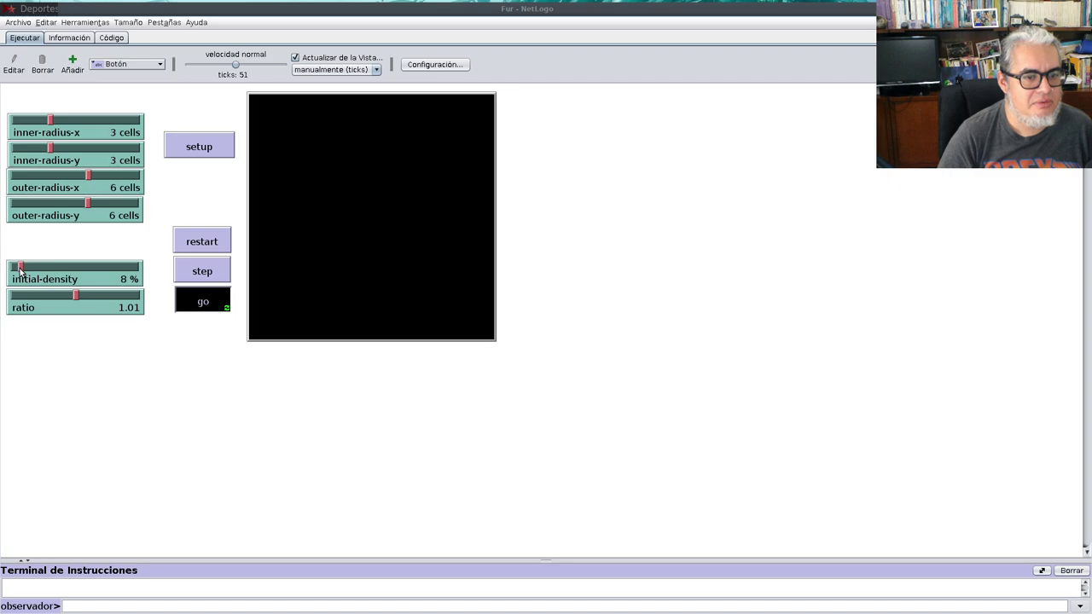
left_click(217, 241)
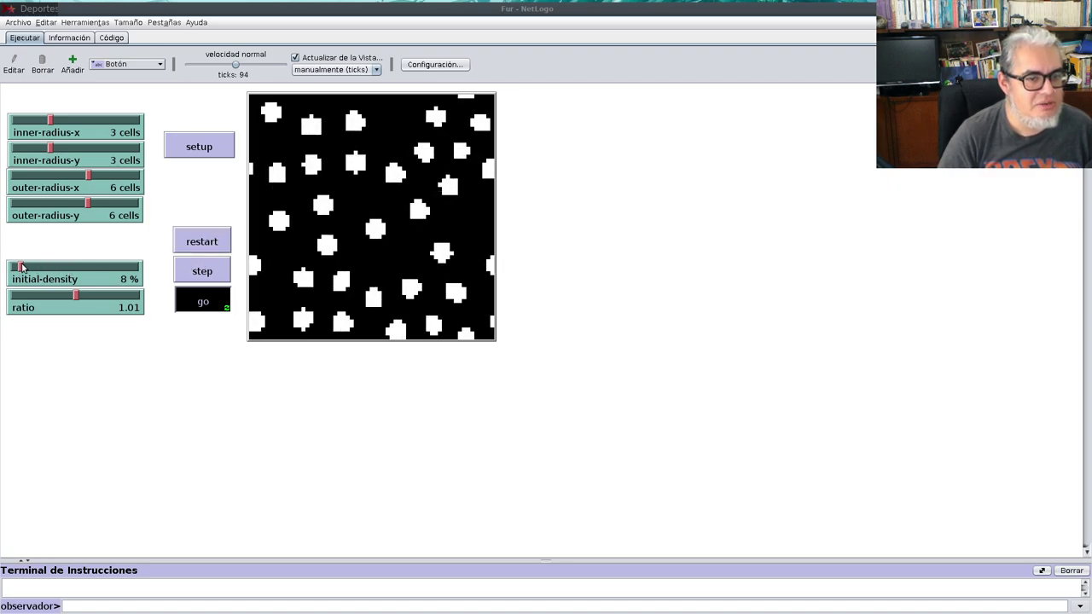
left_click_drag(22, 267, 44, 268)
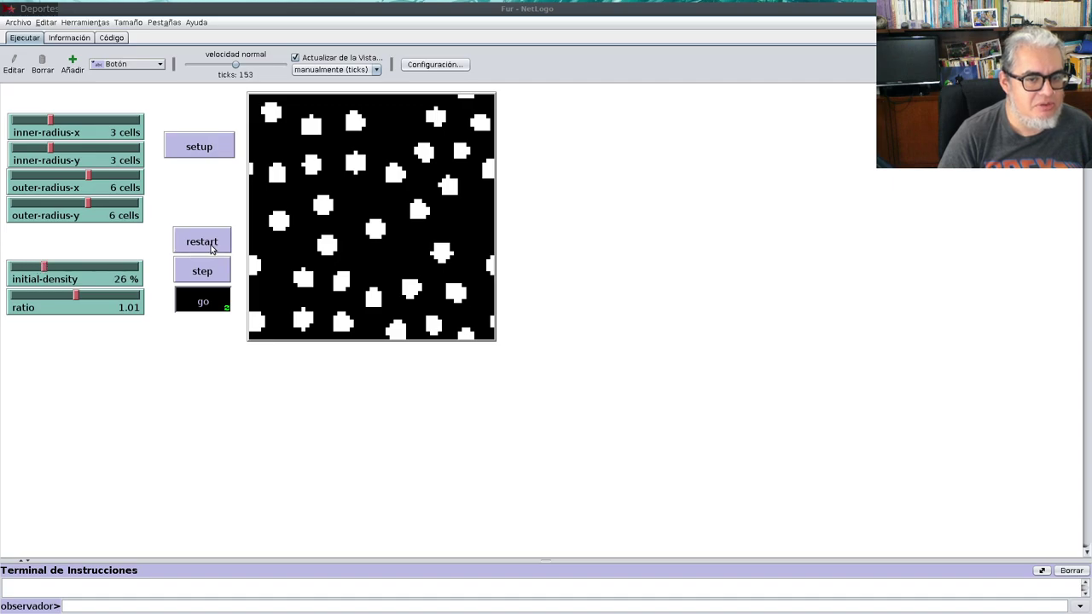
left_click(210, 245)
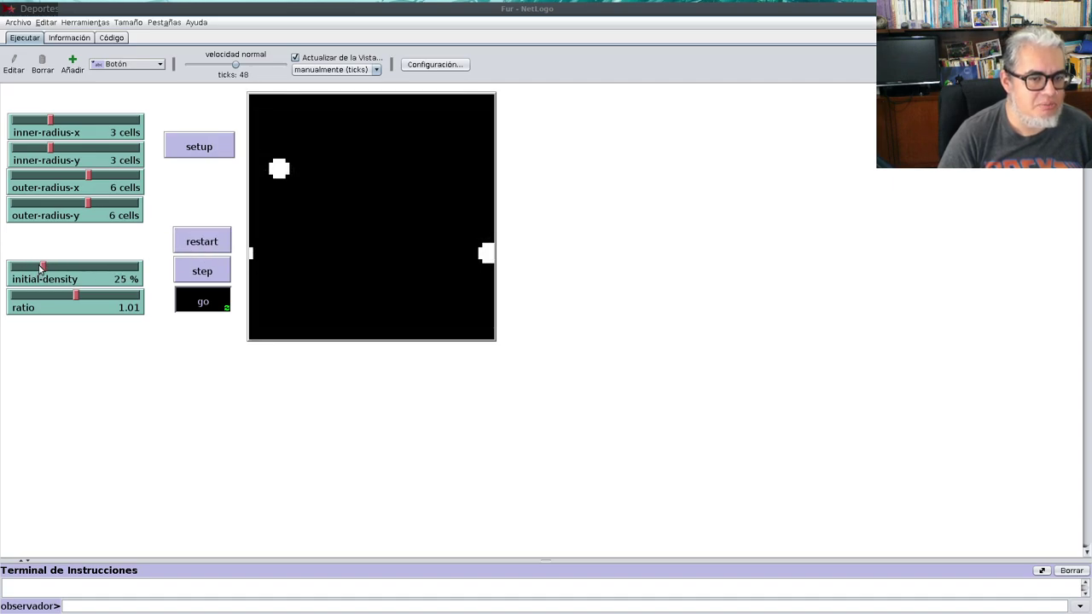
Restart the running simulation at an initial density of 19 %, and again with the density raised to 40 %.
left_click_drag(41, 270, 33, 267)
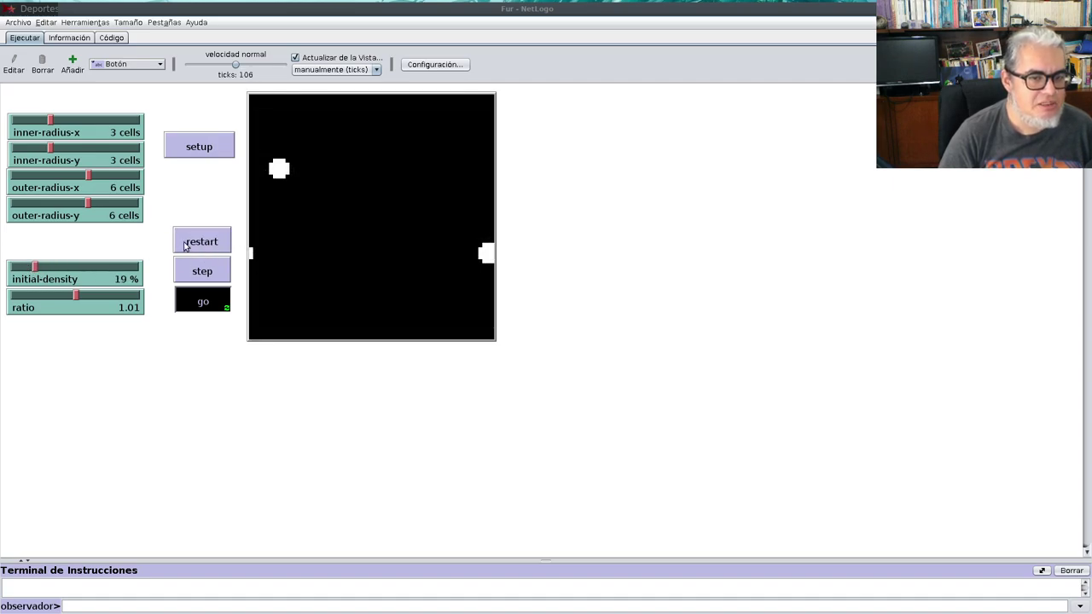
left_click(184, 246)
left_click(188, 245)
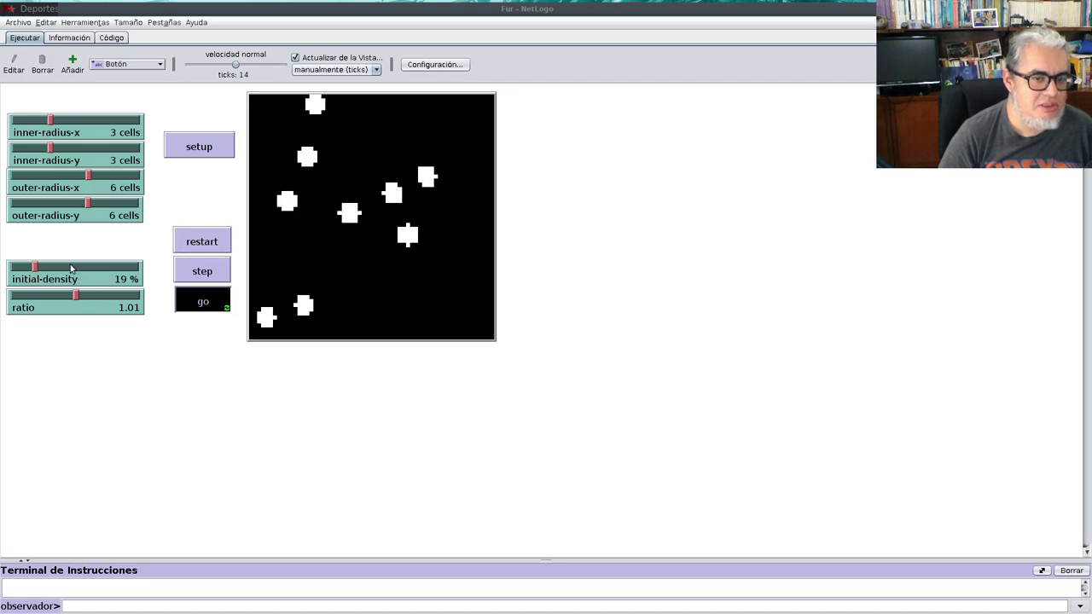
left_click(43, 269)
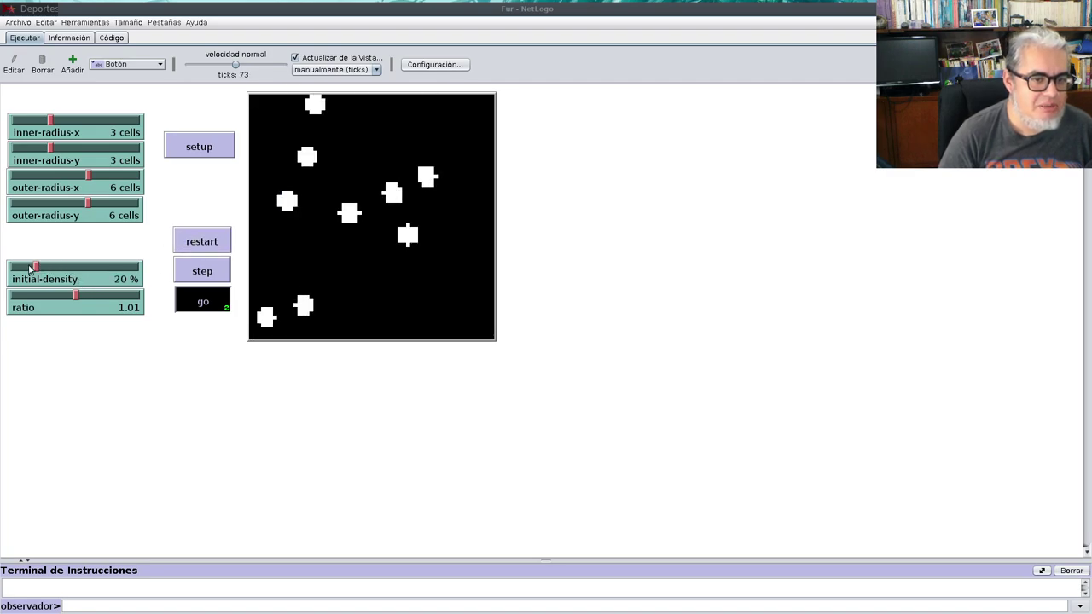
left_click_drag(37, 267, 63, 268)
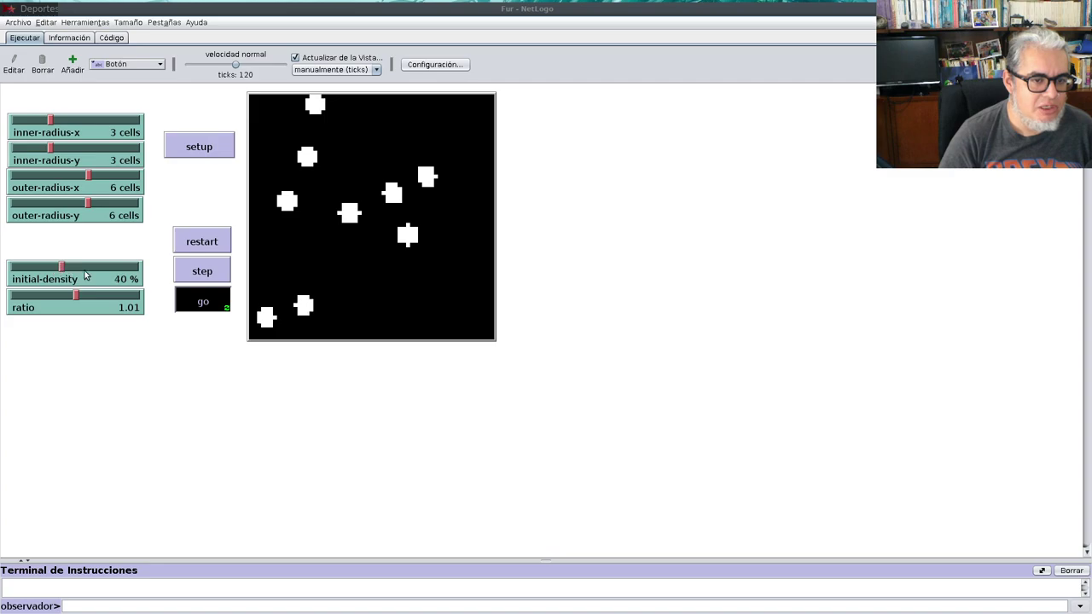
left_click(215, 247)
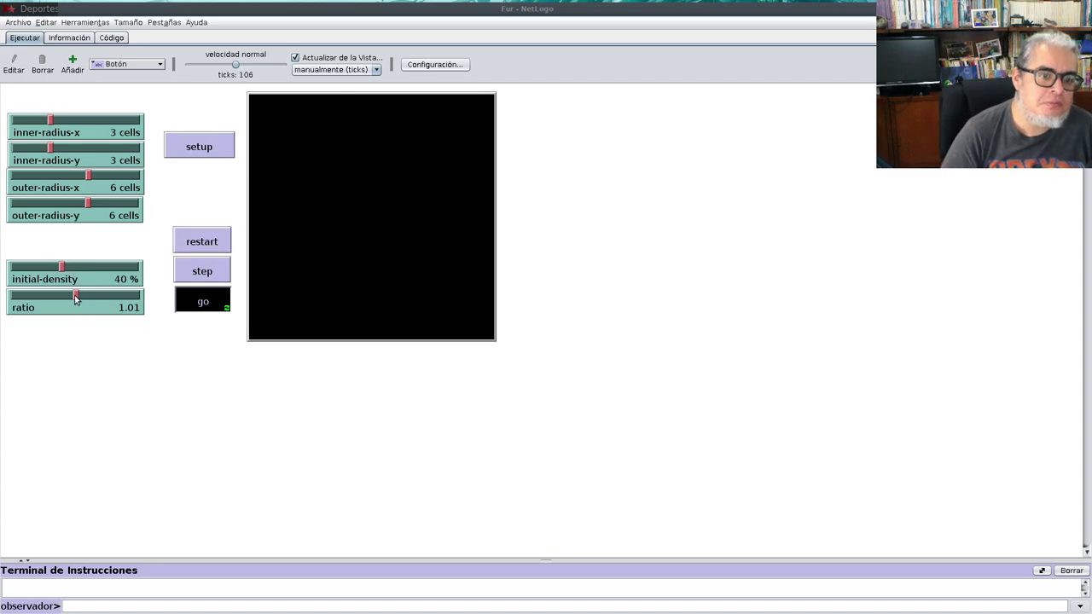
Set the ratio to 1.45 and restart the running simulation at initial densities of 12 % and 8 %.
left_click_drag(76, 298, 25, 269)
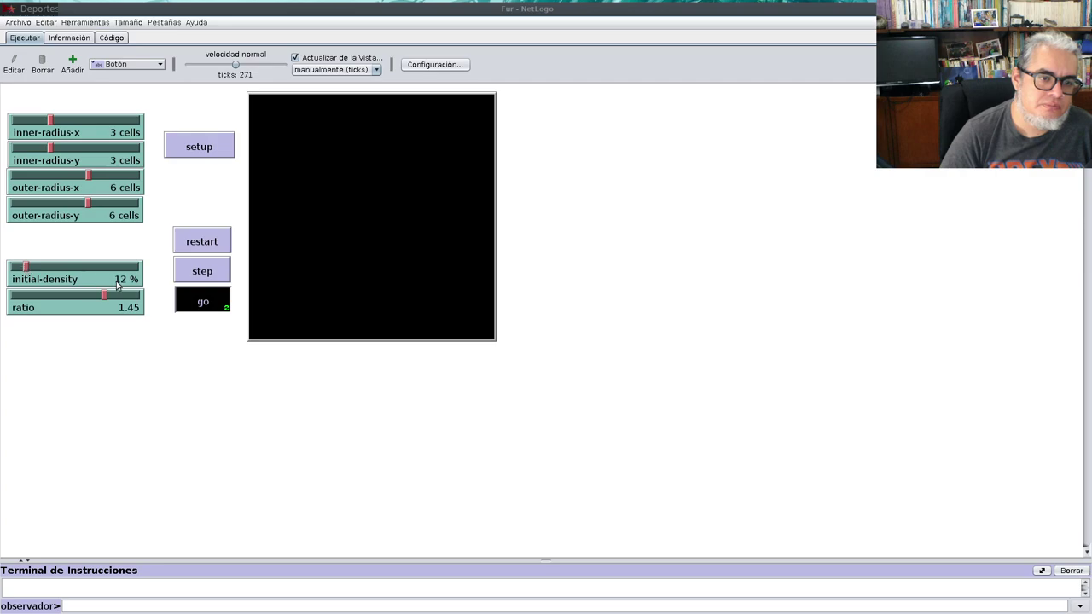
left_click(195, 244)
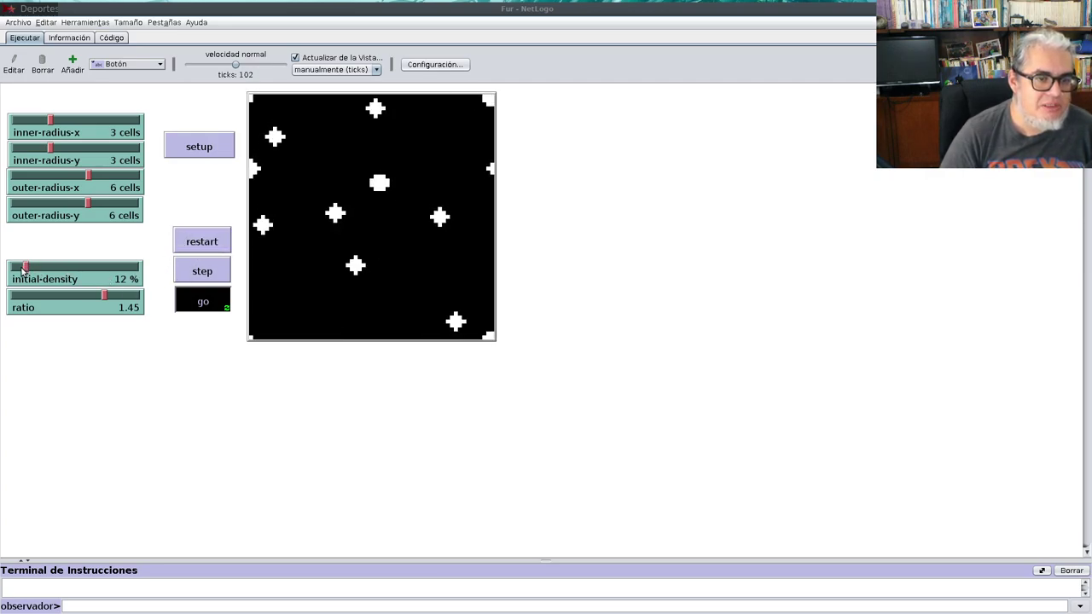
left_click_drag(23, 270, 19, 269)
left_click(202, 243)
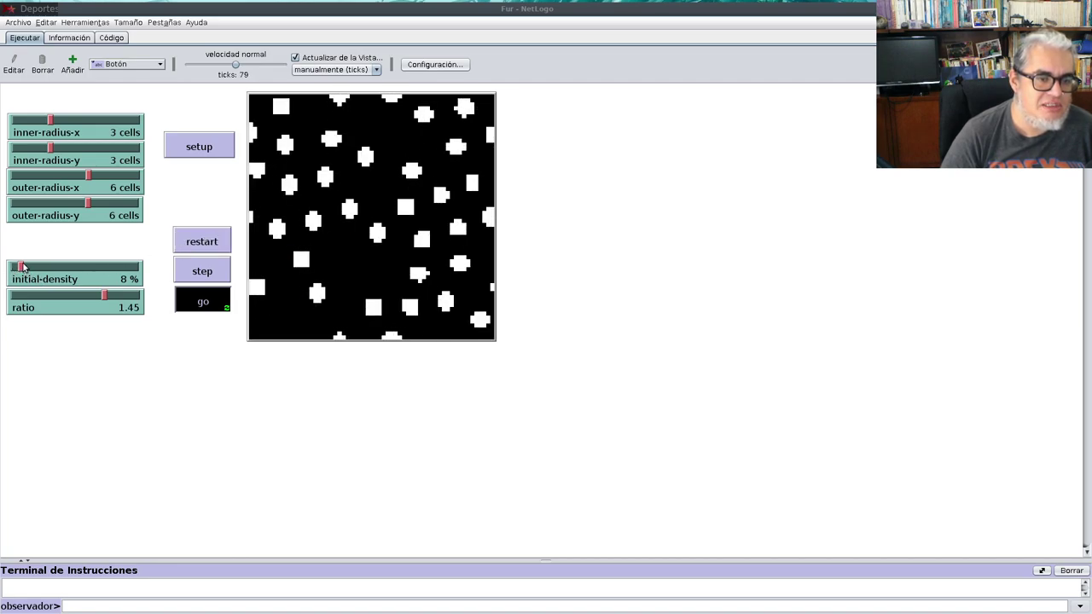
Restart the running simulation at an initial density of 20 %, and again with the density raised to 42 %.
left_click_drag(23, 267, 37, 267)
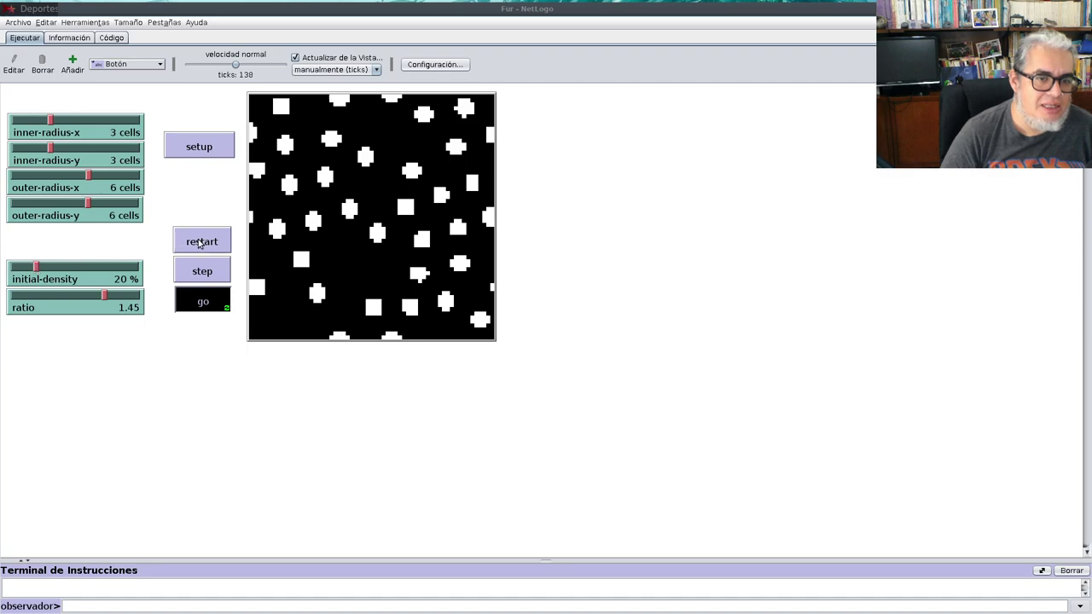
left_click(201, 243)
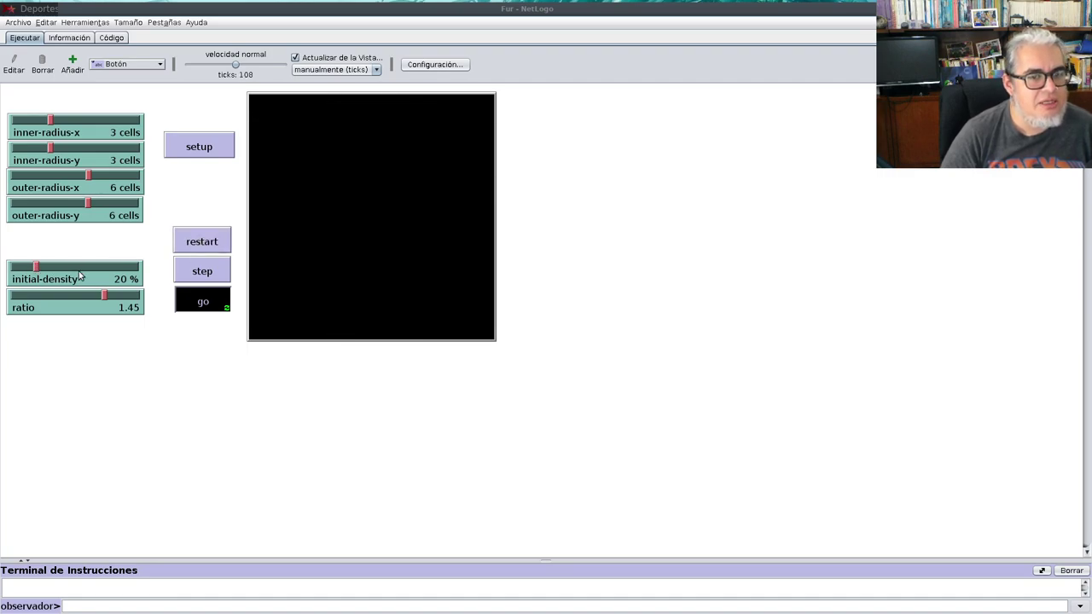
left_click_drag(38, 267, 65, 271)
left_click(192, 246)
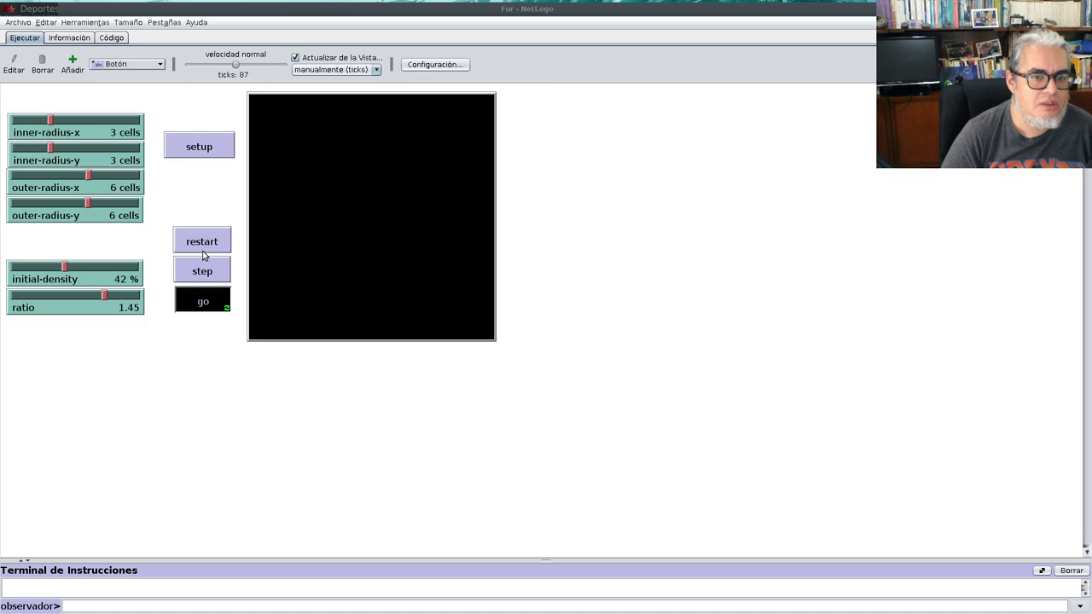
Stop the simulation, set the ratio to 1.98 and the initial density to 3 %, and rerun it from a restarted world.
left_click(205, 300)
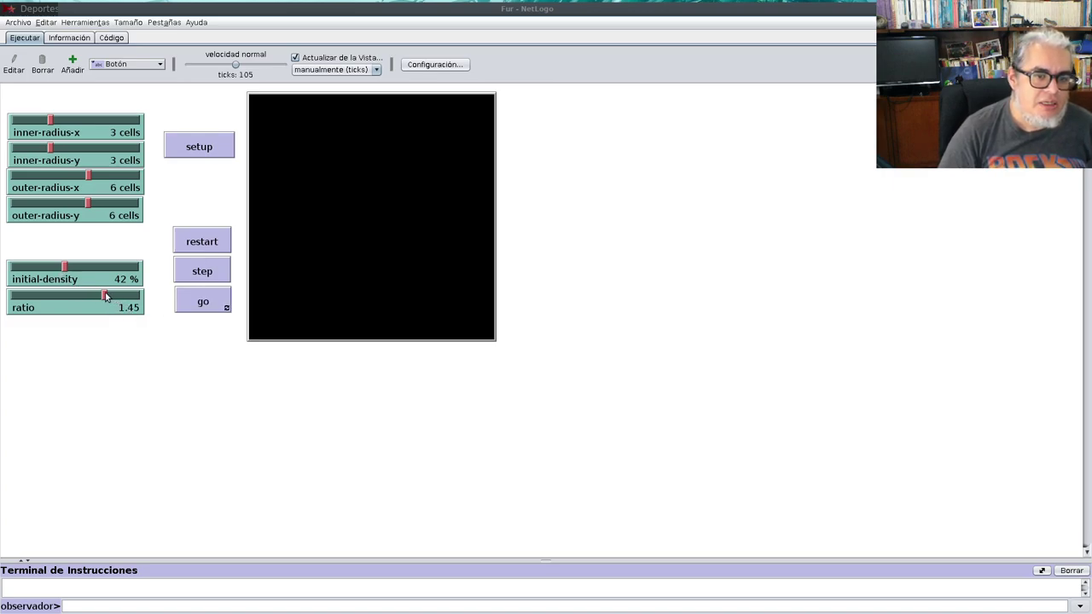
left_click_drag(105, 296, 147, 318)
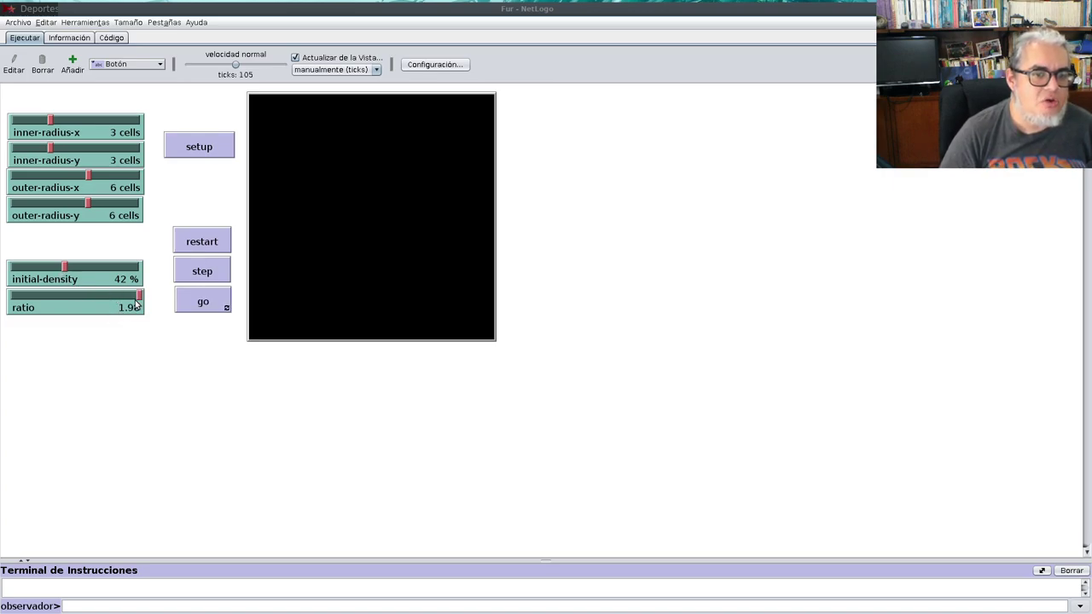
left_click_drag(61, 268, 14, 268)
left_click(194, 243)
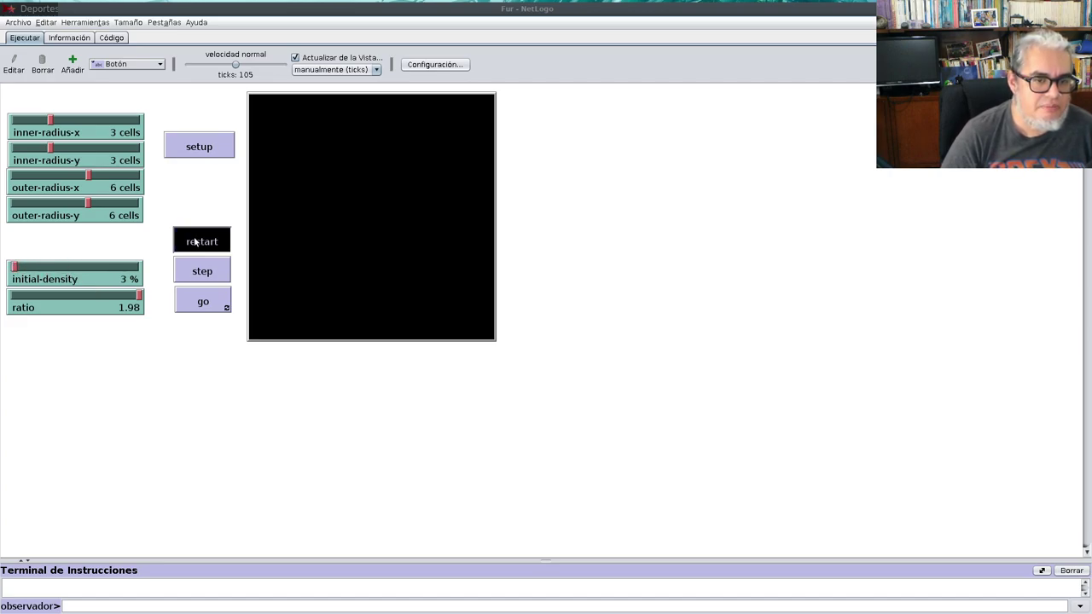
left_click(205, 304)
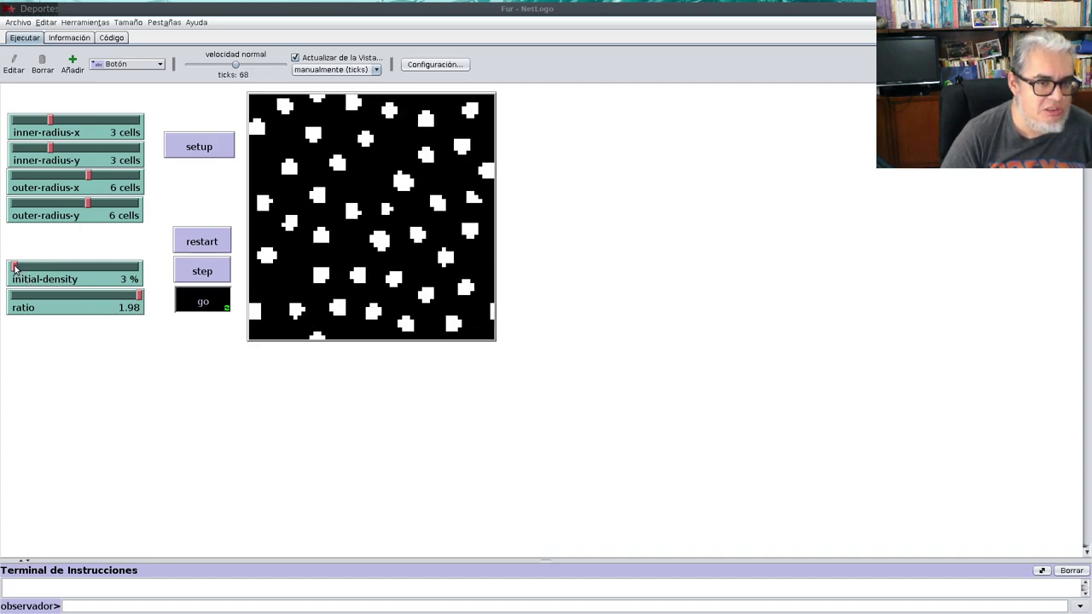
Restart the running simulation at an initial density of 15 %, and rerun it from a fresh setup with the ratio lowered to 0.10.
left_click_drag(15, 268, 29, 268)
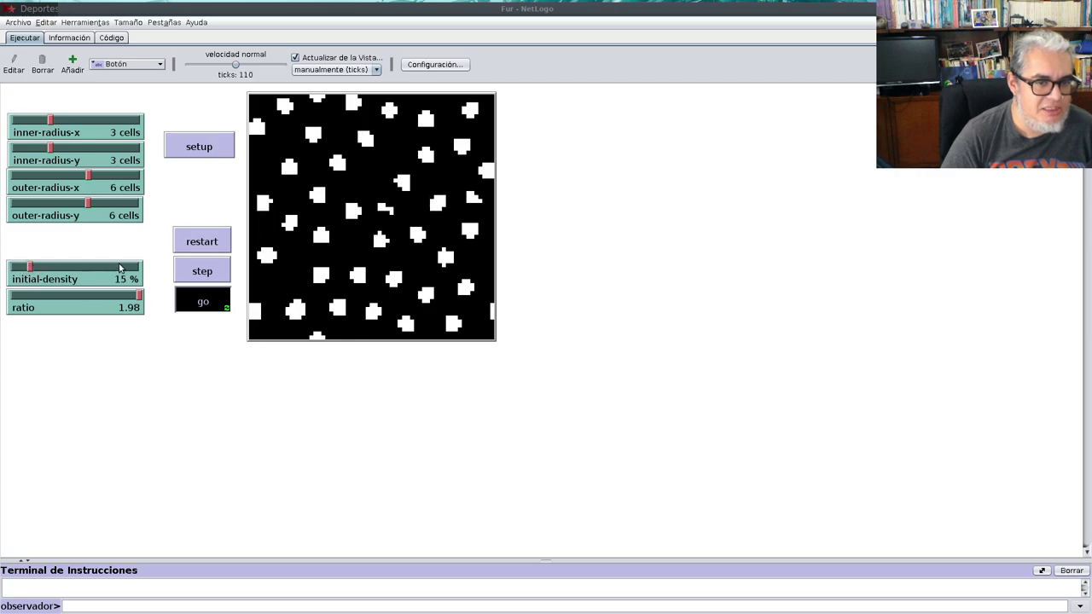
left_click(198, 245)
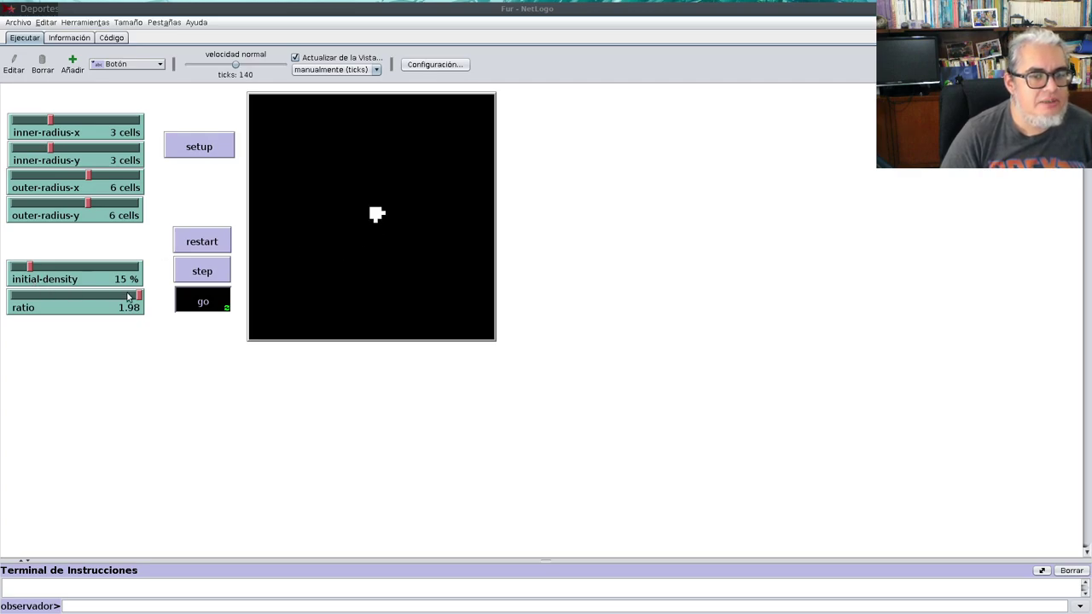
left_click_drag(138, 296, 17, 293)
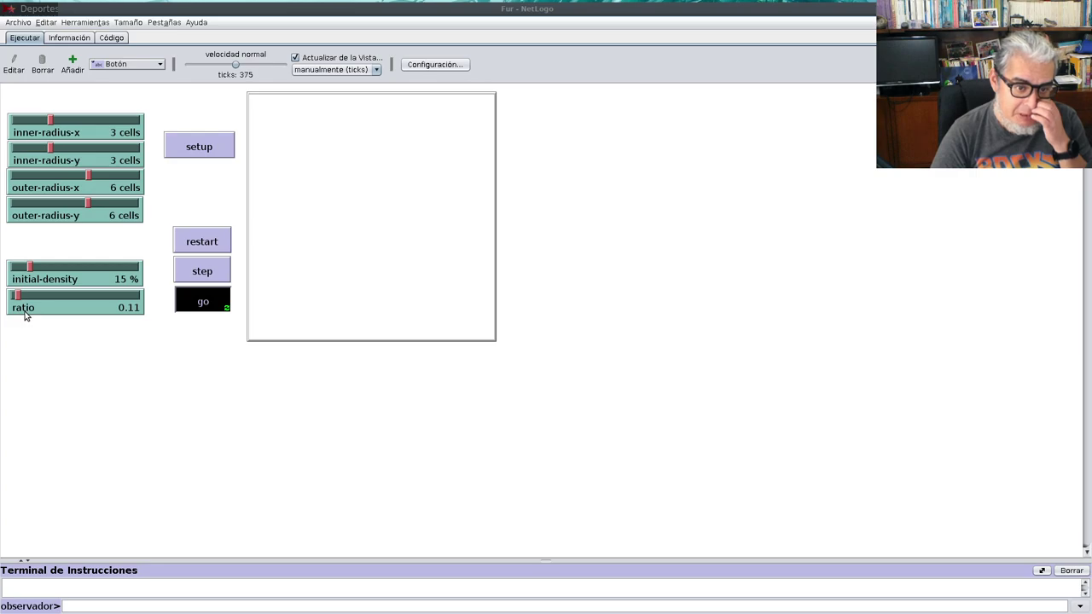
left_click(13, 296)
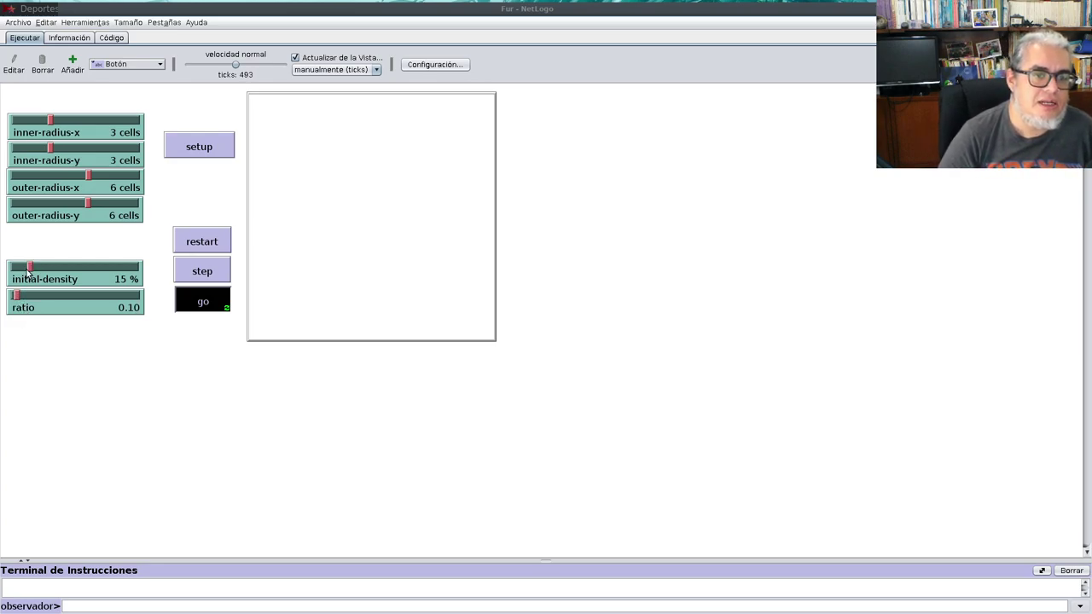
left_click(203, 303)
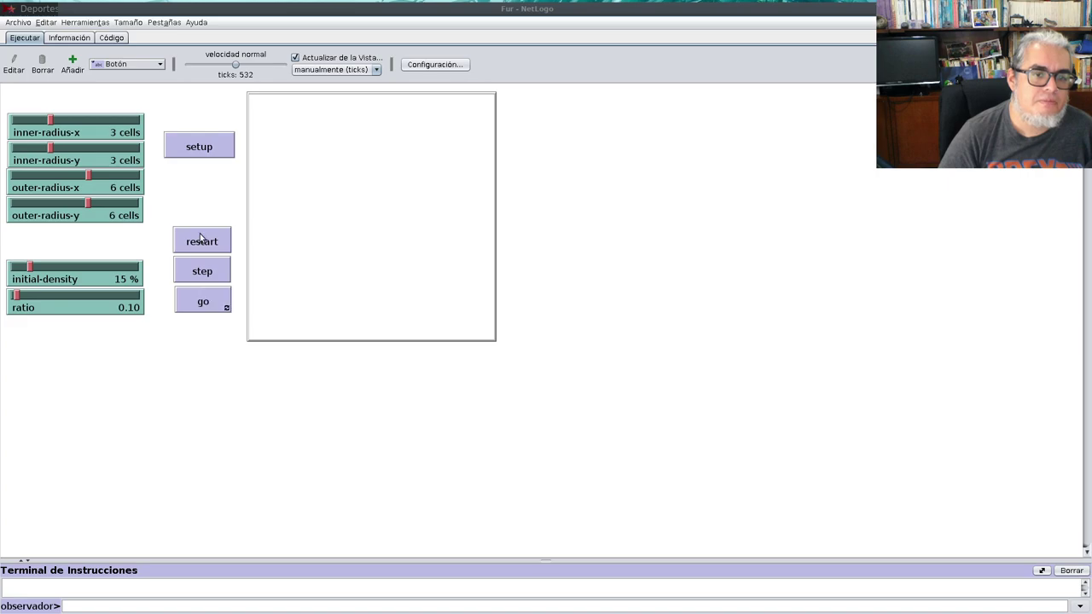
left_click(215, 143)
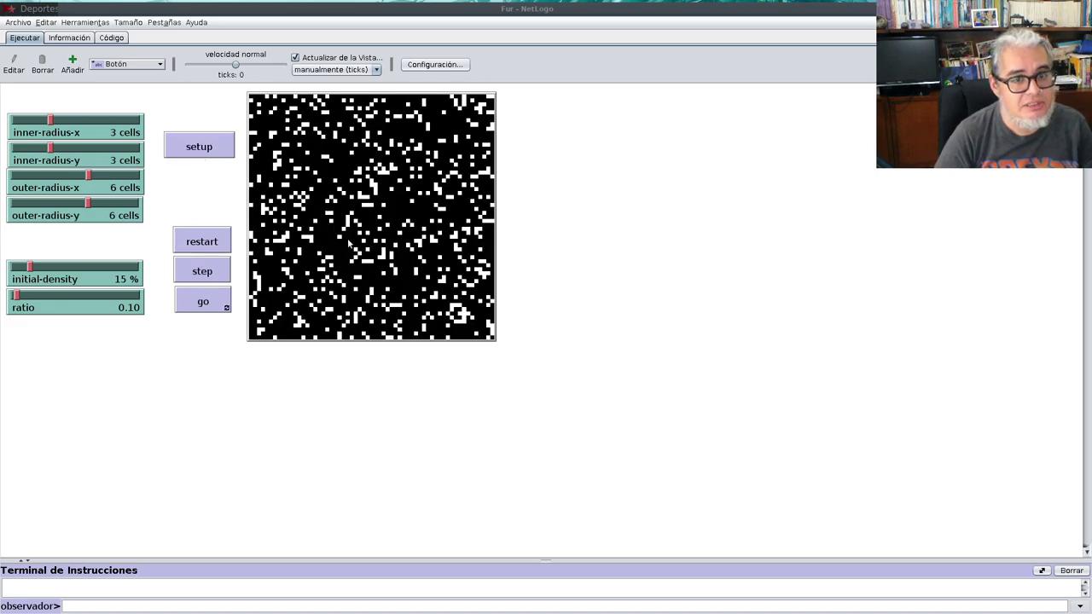
left_click(213, 307)
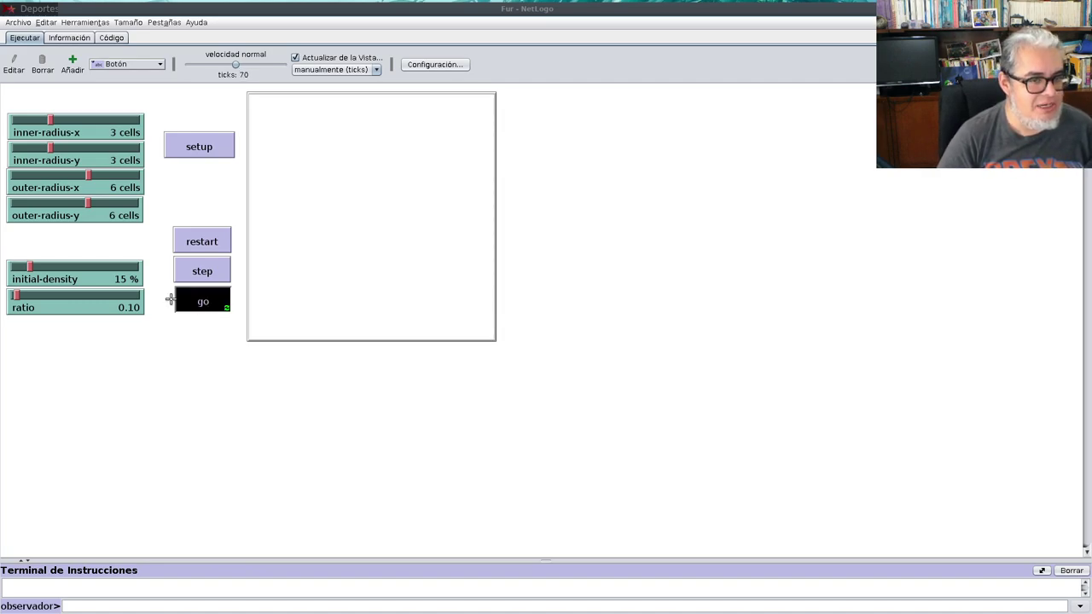
Restart the running simulation at an initial density of 84 %, and again with the density raised to 92 %.
left_click_drag(30, 266, 118, 268)
left_click(198, 243)
left_click(205, 243)
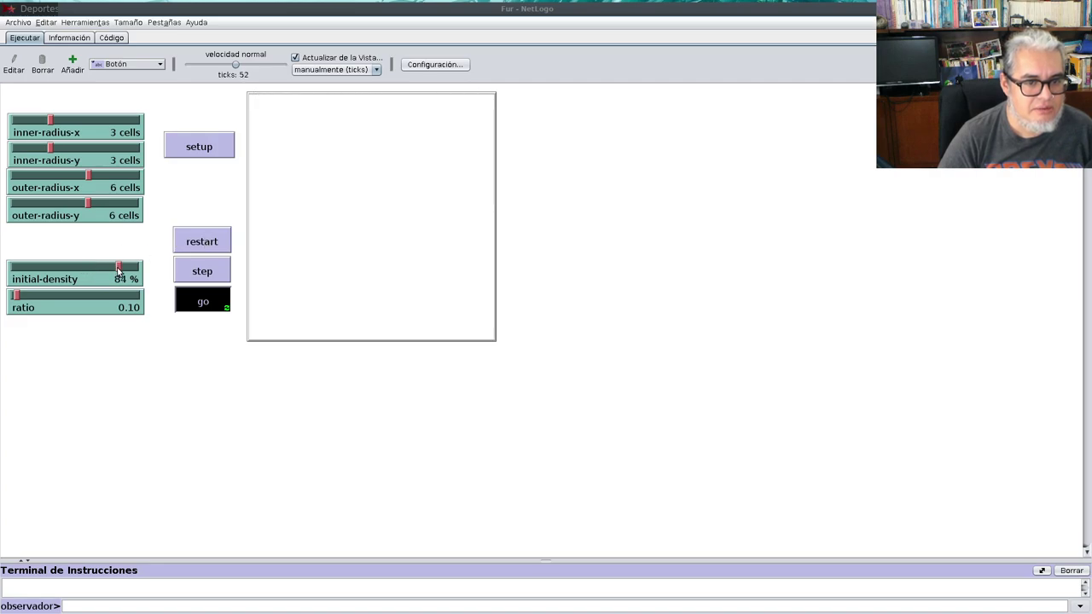
left_click(195, 247)
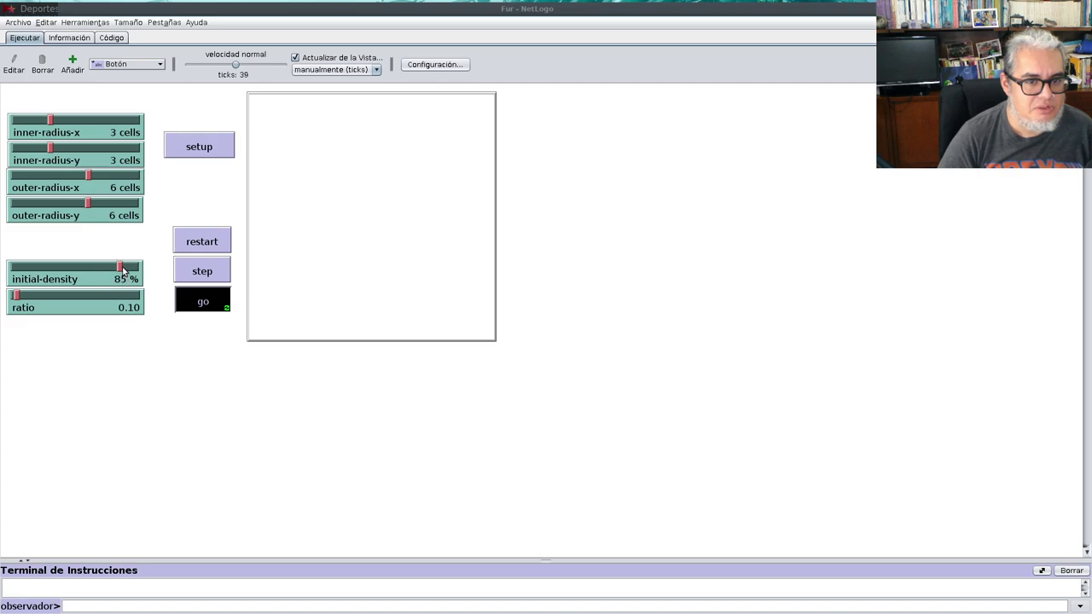
left_click_drag(119, 268, 129, 268)
left_click(191, 243)
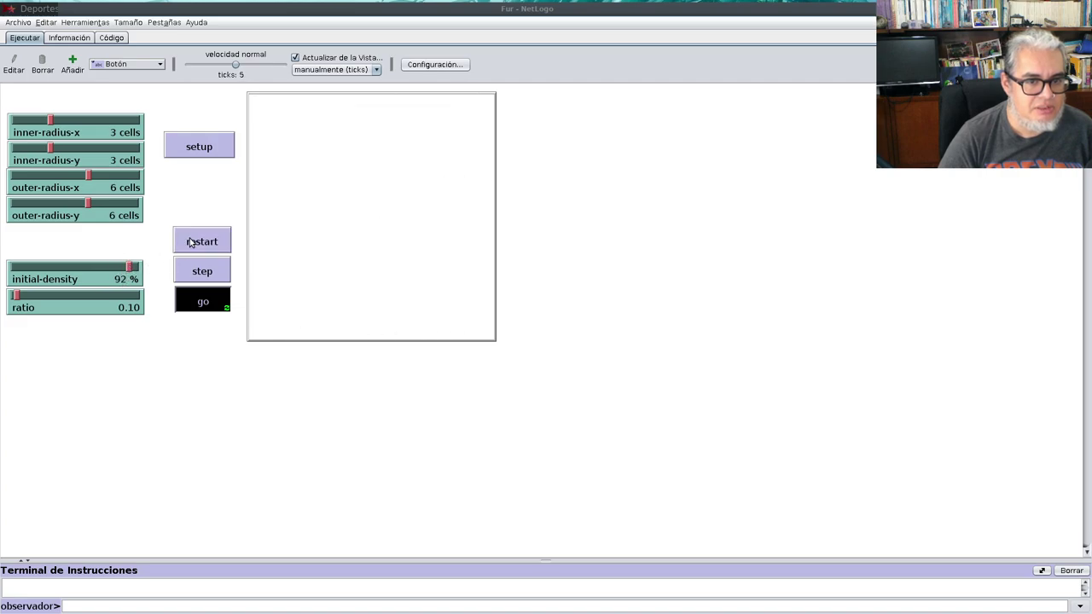
Set the ratio to 0.29 and restart the running simulation several times at the same initial density.
left_click_drag(17, 295, 28, 296)
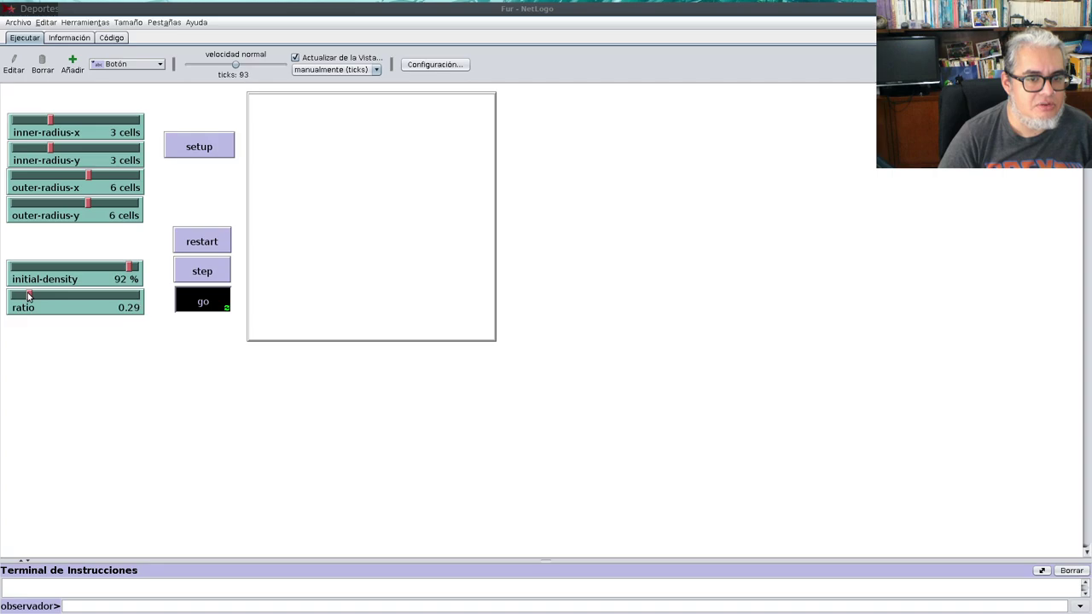
left_click(187, 246)
left_click(195, 242)
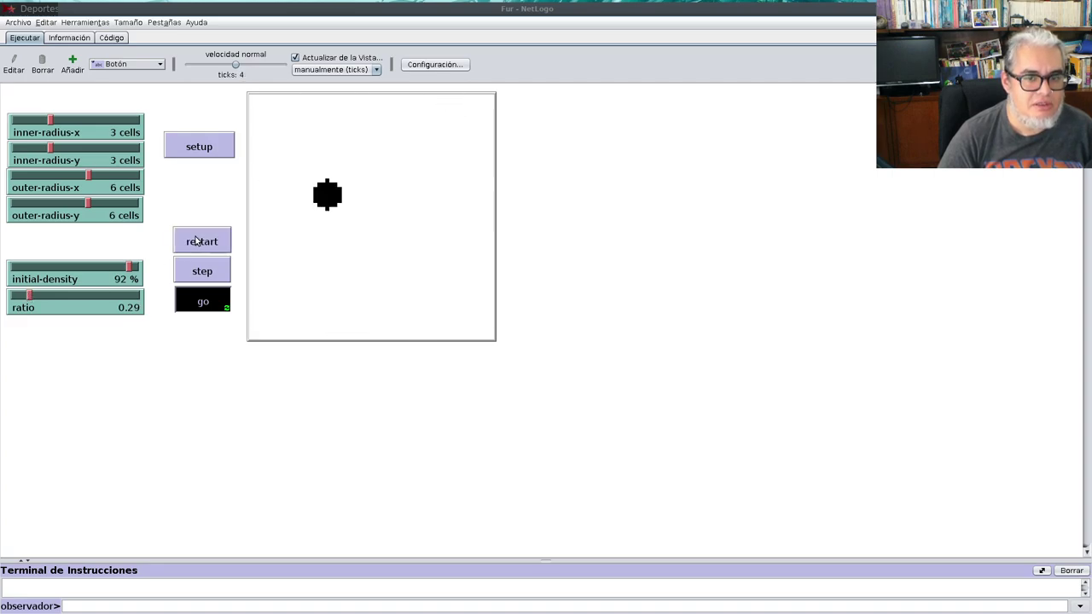
left_click(196, 242)
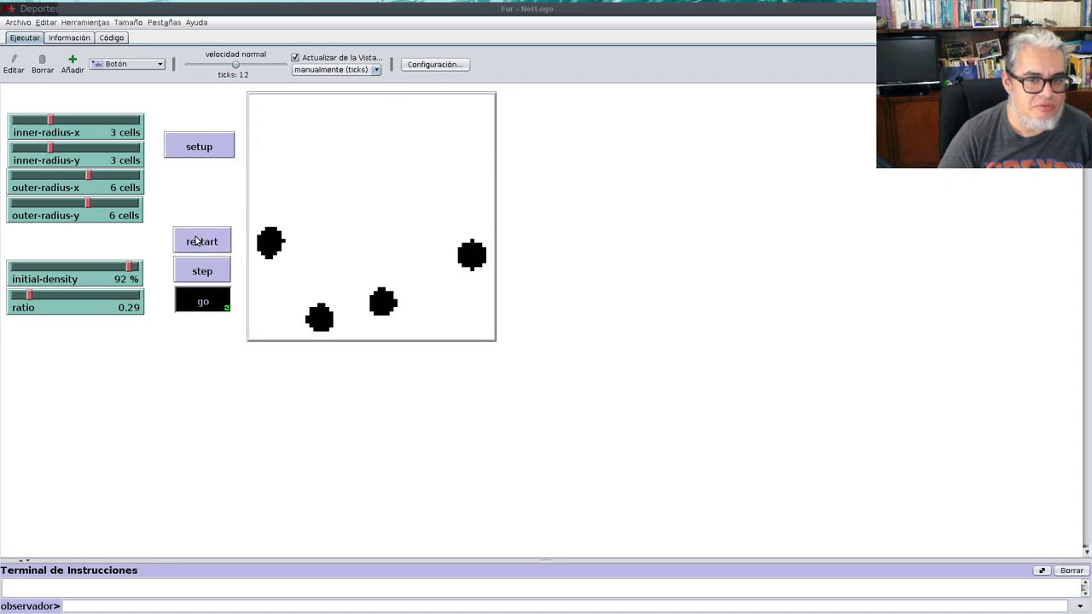
left_click(195, 241)
left_click(196, 241)
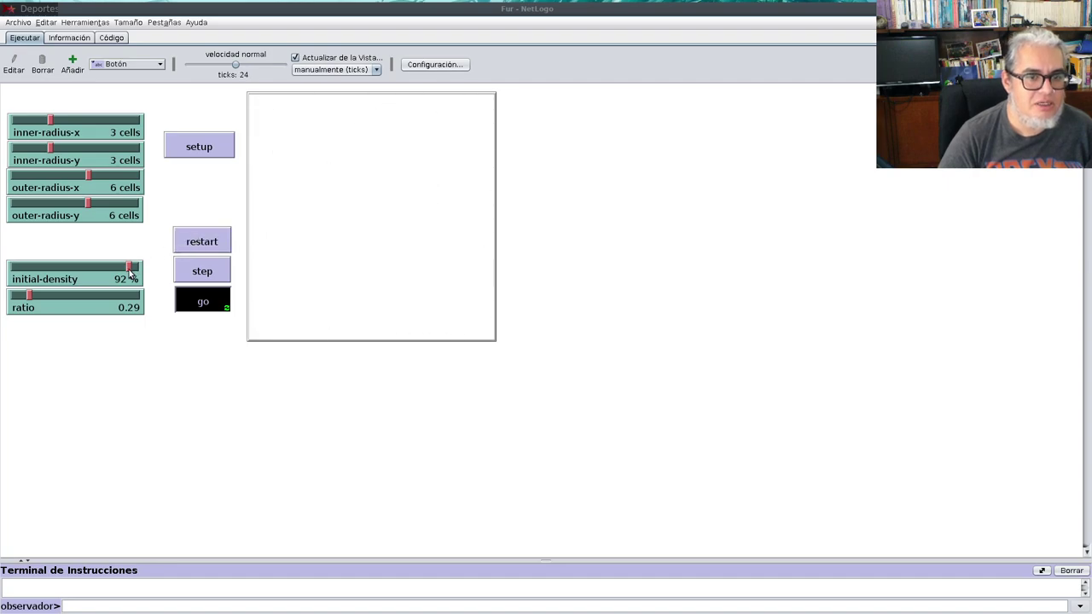
Restart the running simulation at successively lower initial densities of 44 %, 31 %, 30 % and 29 %.
left_click_drag(130, 270, 67, 271)
left_click(201, 245)
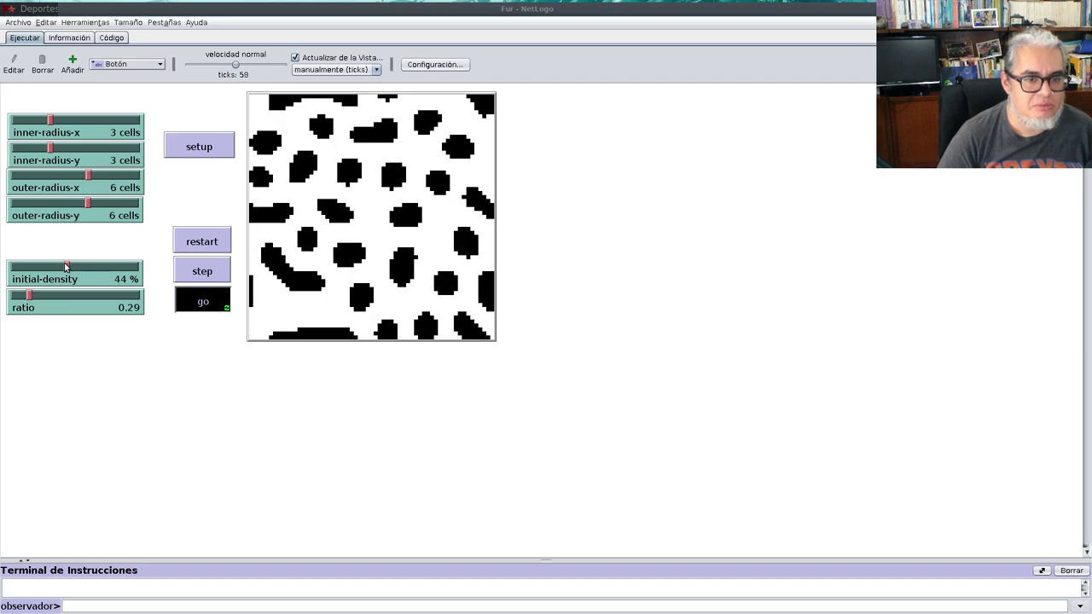
left_click_drag(66, 267, 50, 267)
left_click(193, 248)
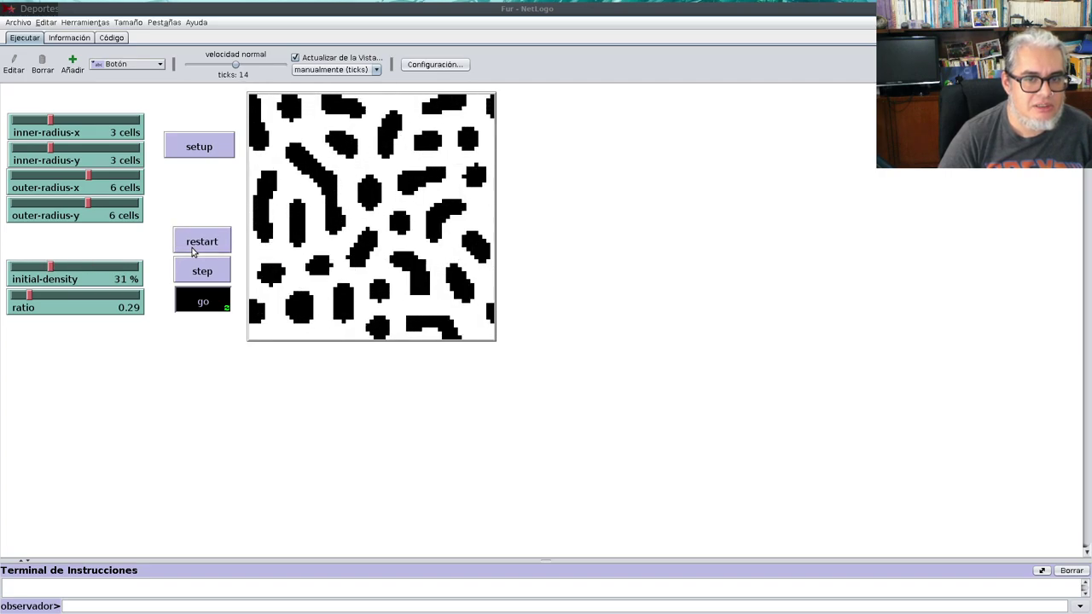
left_click(45, 267)
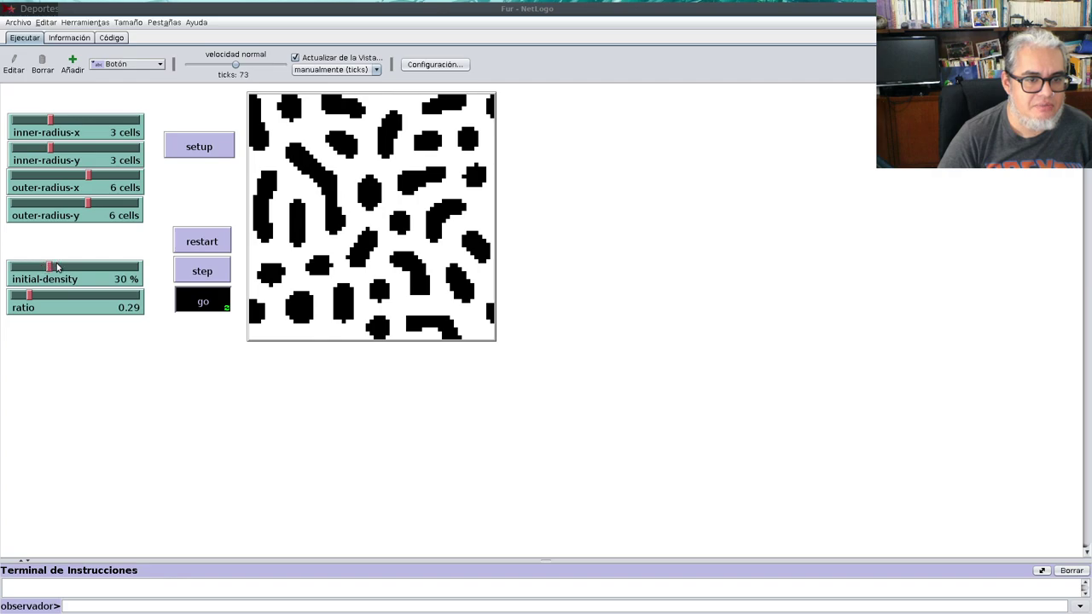
left_click(205, 246)
left_click(42, 268)
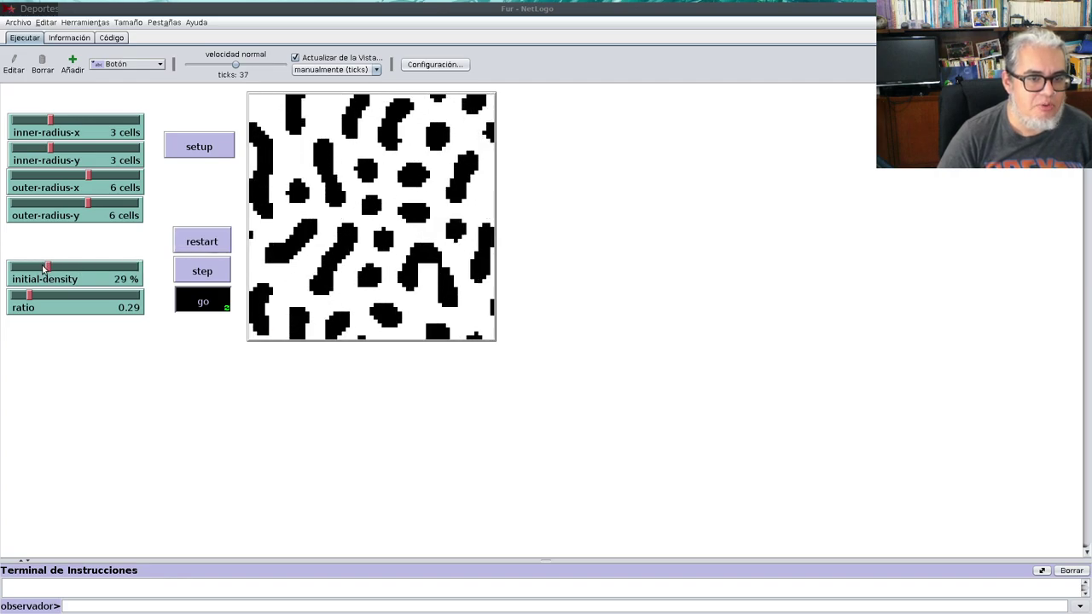
left_click(202, 243)
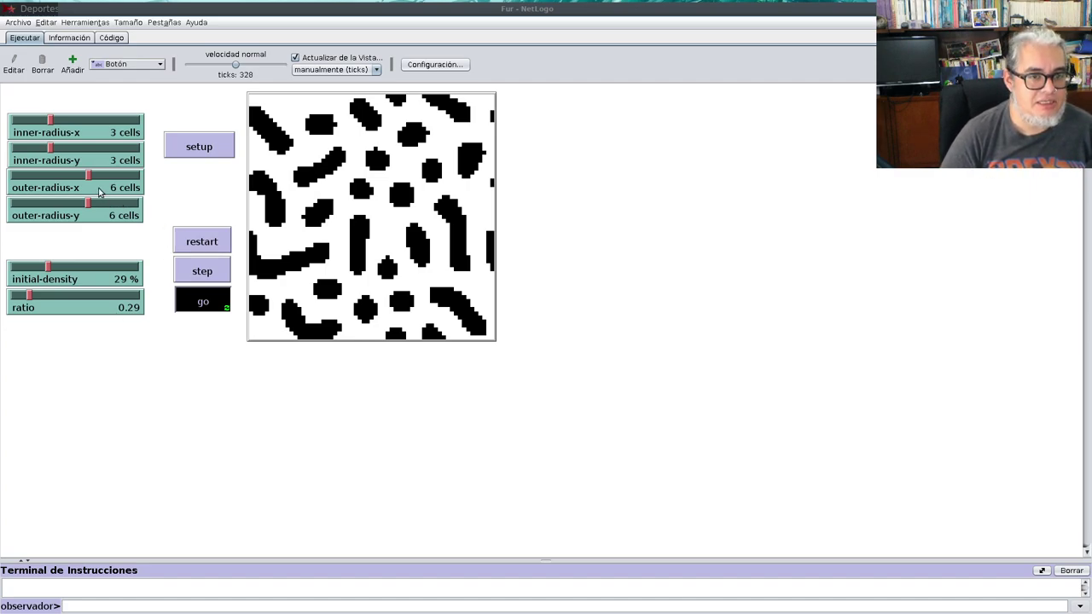
Set the initial density to 54 % and the ratio to 0.57, and restart the running simulation.
left_click_drag(48, 267, 79, 267)
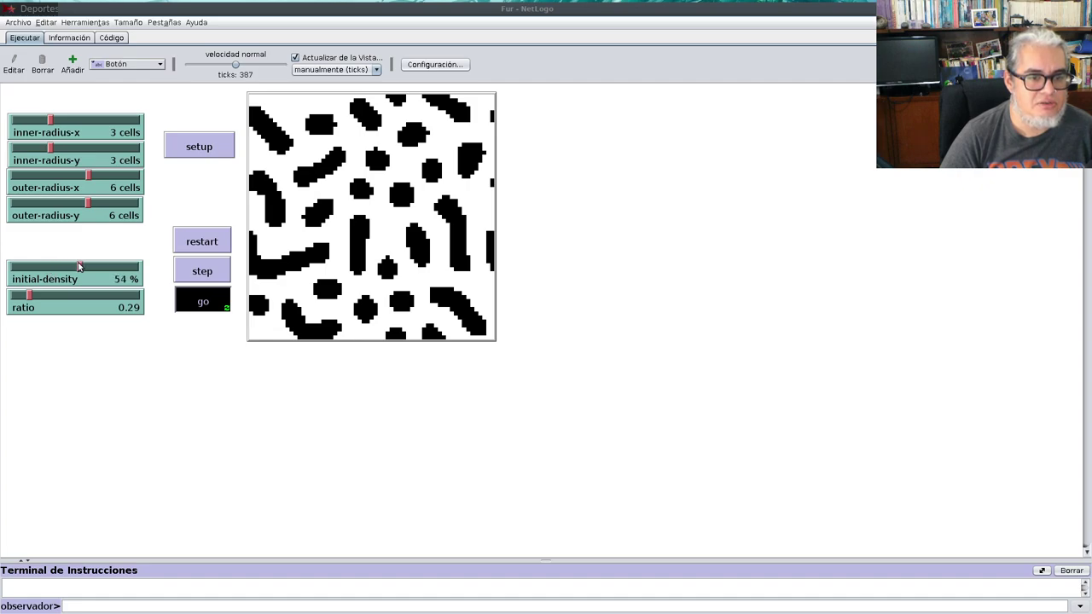
mouse_move(29, 297)
left_mouse_down()
mouse_move(109, 307)
mouse_move(25, 275)
mouse_move(74, 294)
mouse_move(48, 296)
left_mouse_up()
left_click(196, 241)
left_click(204, 241)
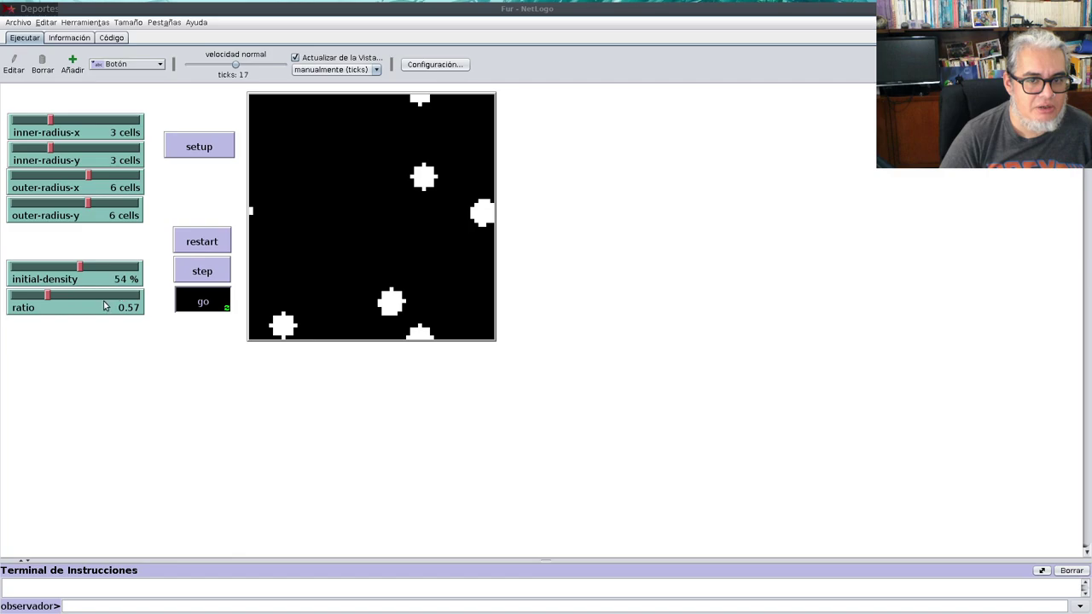
Try a ratio of 0.70, and restart the simulation with the ratio at 0.44 until a pattern settles before stopping it.
mouse_move(47, 297)
left_mouse_down()
mouse_move(35, 299)
mouse_move(154, 302)
mouse_move(142, 315)
mouse_move(98, 296)
mouse_move(8, 296)
mouse_move(38, 282)
mouse_move(12, 282)
mouse_move(56, 284)
left_mouse_up()
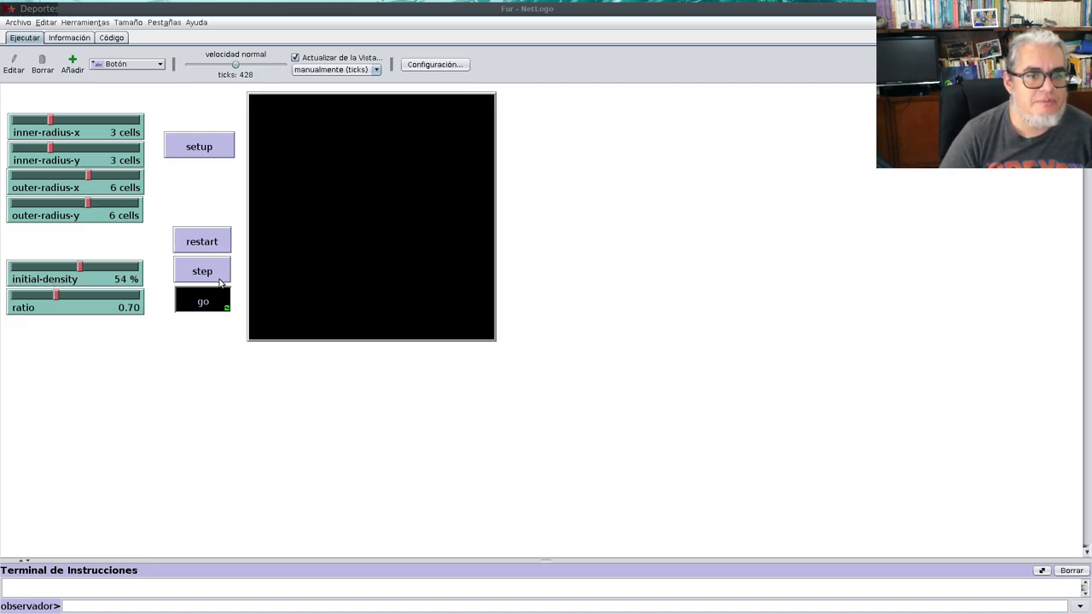
left_click_drag(55, 296, 47, 295)
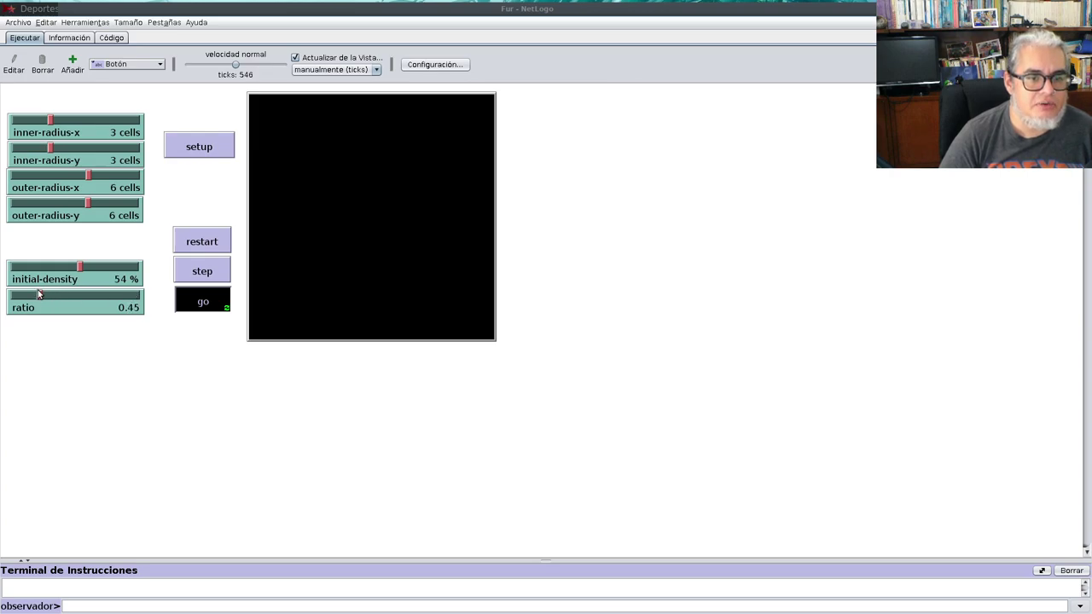
left_click(201, 242)
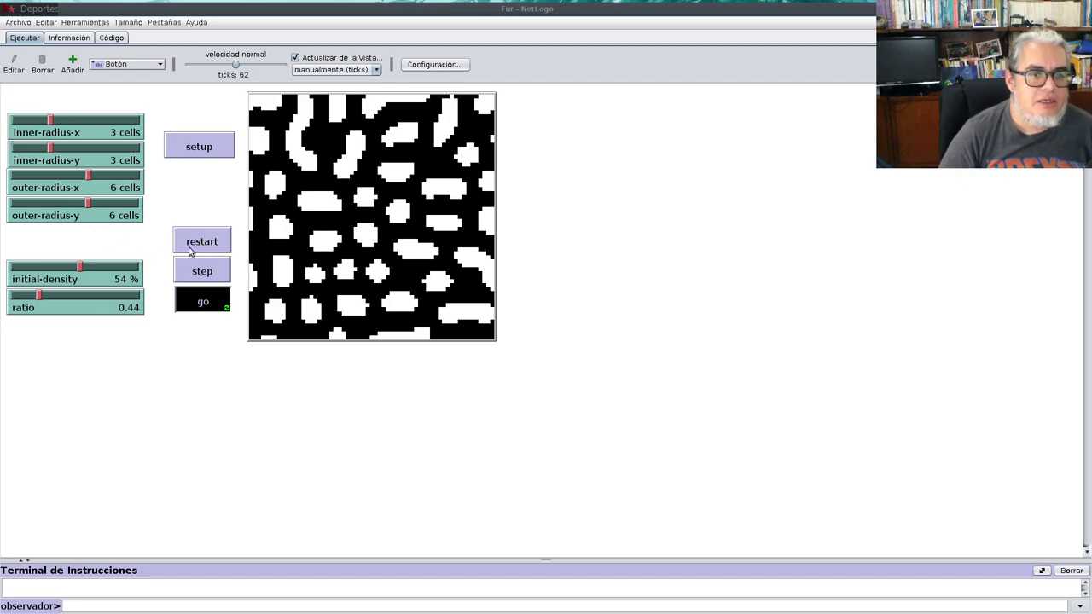
left_click(204, 304)
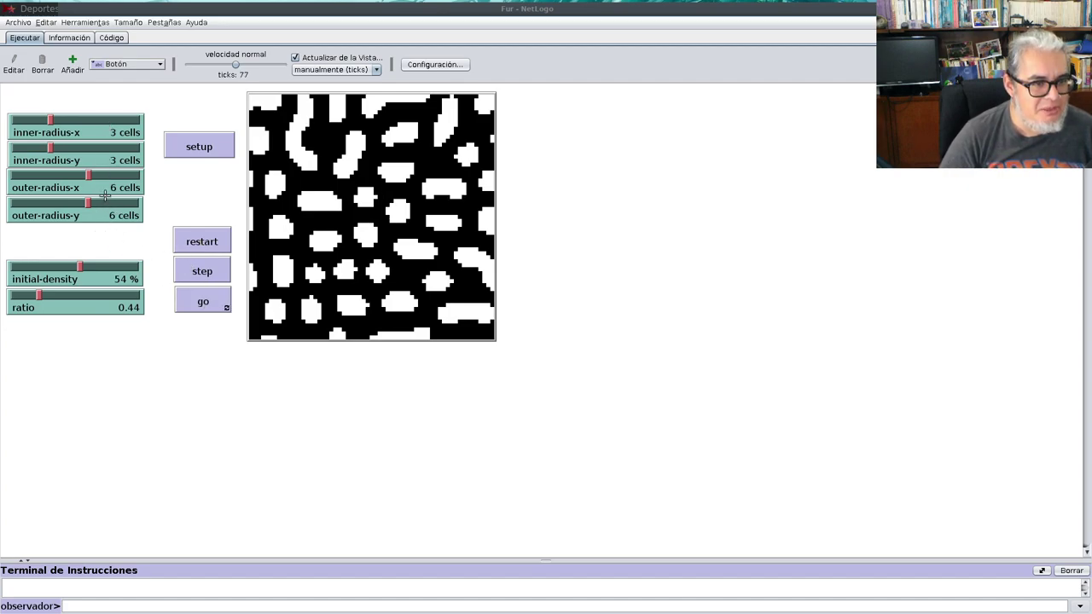
Examine the model's code, from the setup, go and pick-new-color procedures to the elliptical neighborhood and distance reporters.
left_click(113, 39)
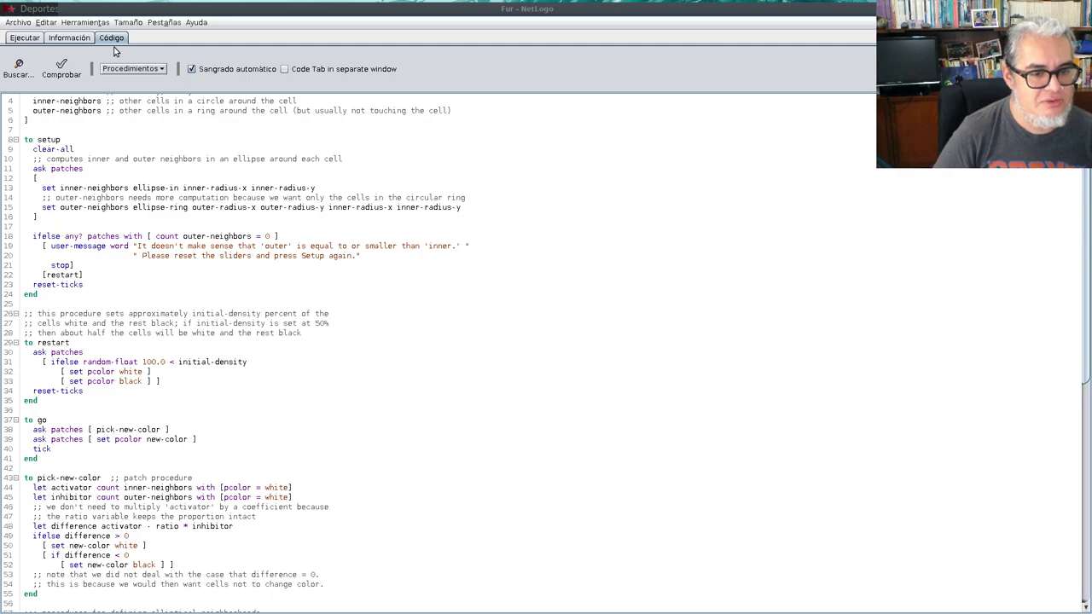
scroll(213, 512, "down", 2)
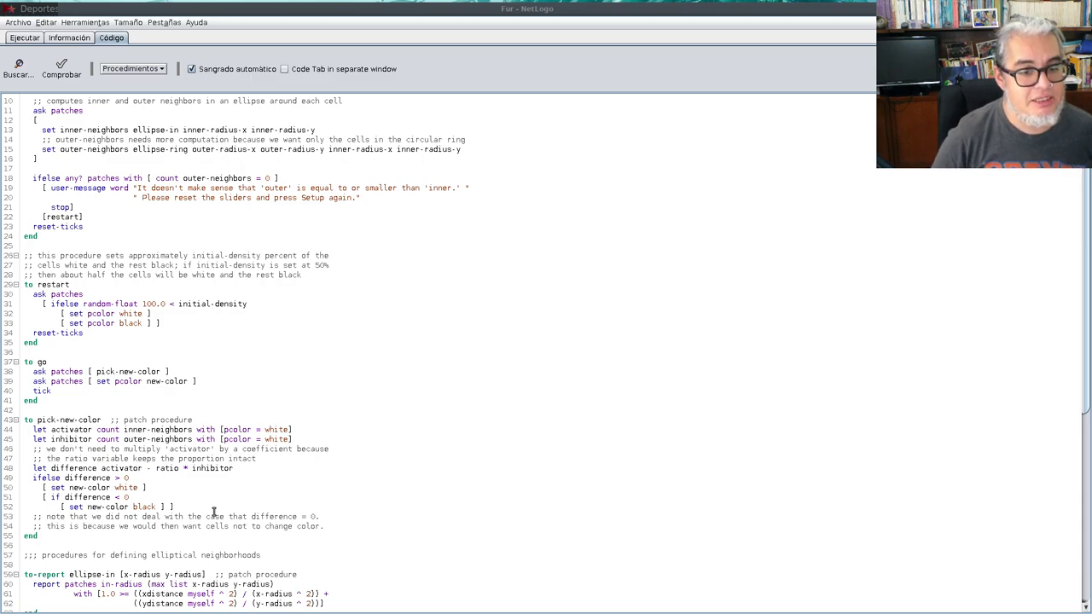
scroll(135, 449, "down", 1)
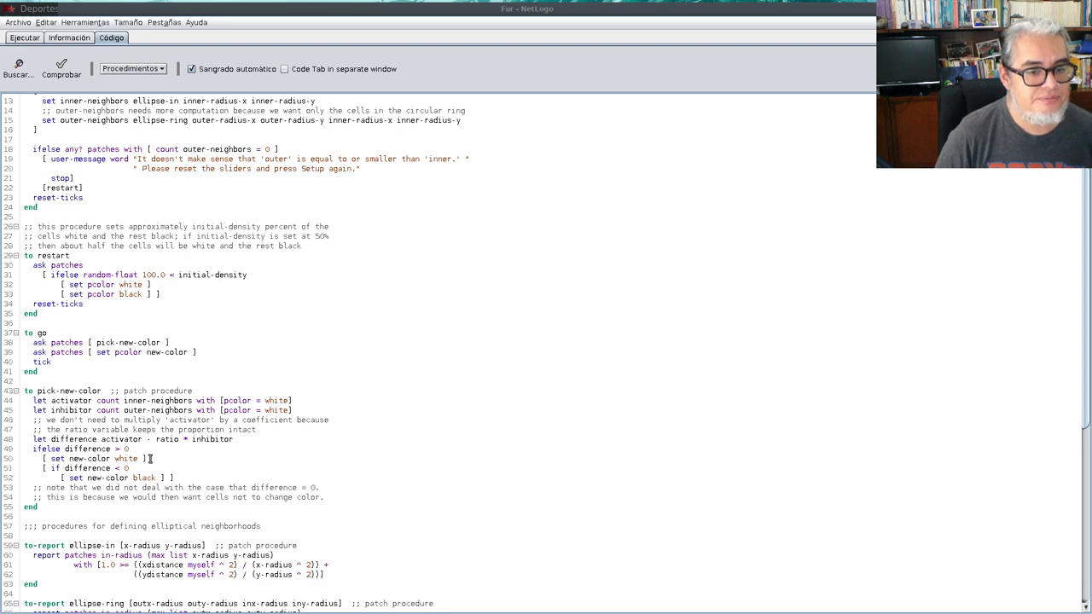
scroll(150, 458, "down", 3)
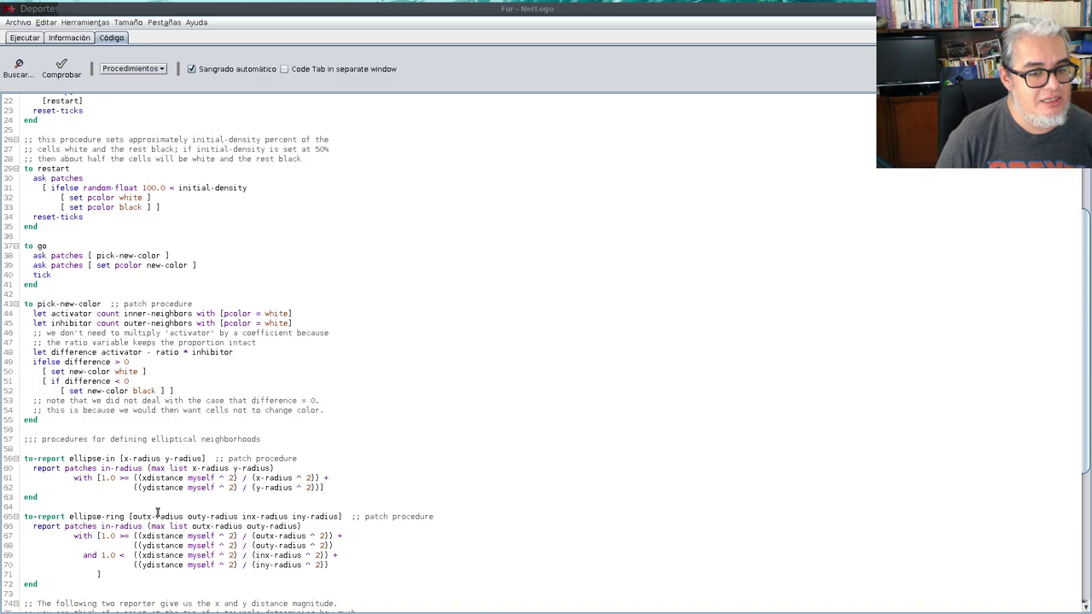
scroll(179, 487, "up", 3)
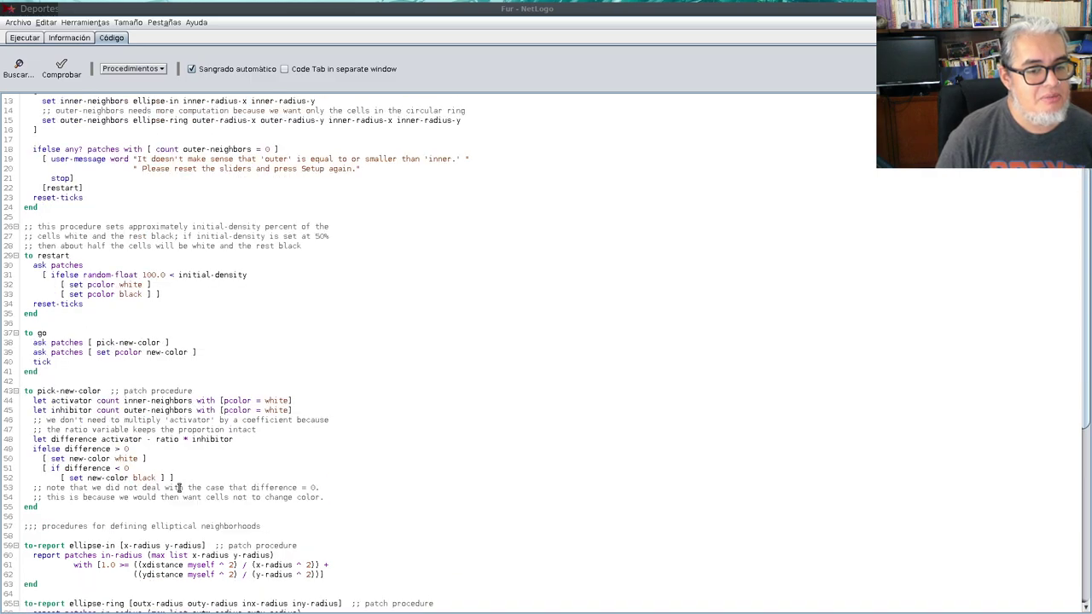
scroll(181, 483, "down", 2)
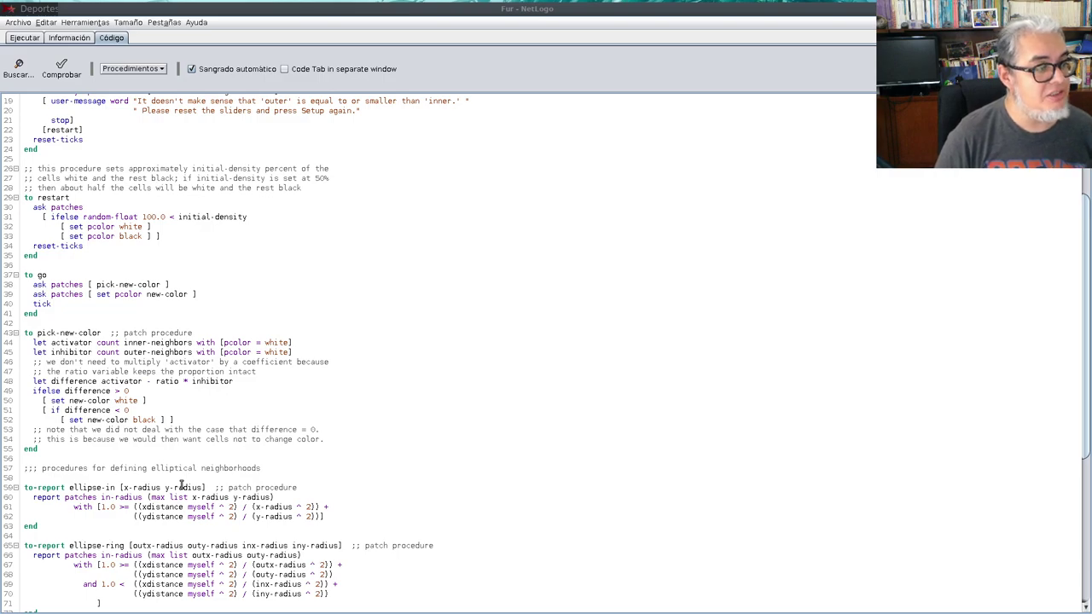
scroll(181, 485, "down", 7)
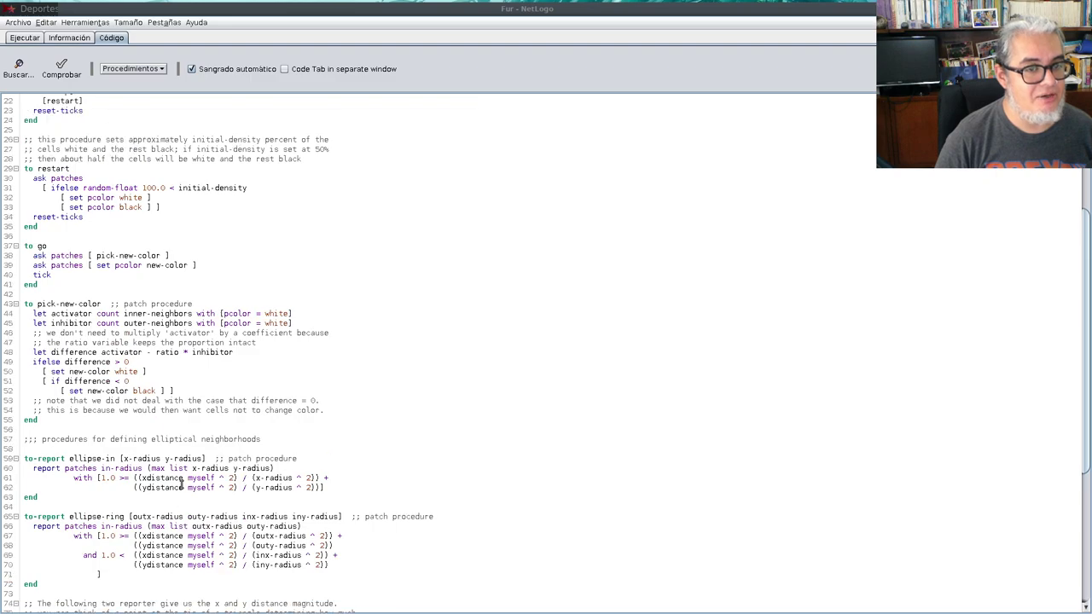
scroll(181, 485, "down", 2)
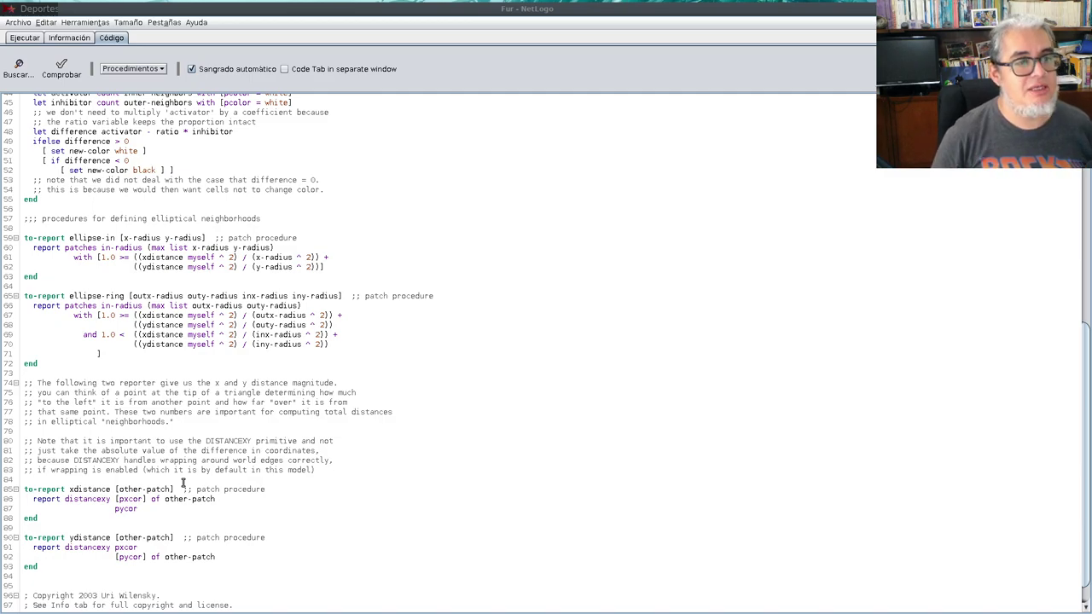
Return to the model interface, set inner-radius-x and inner-radius-y to 6 cells, and set up the world again.
left_click(38, 38)
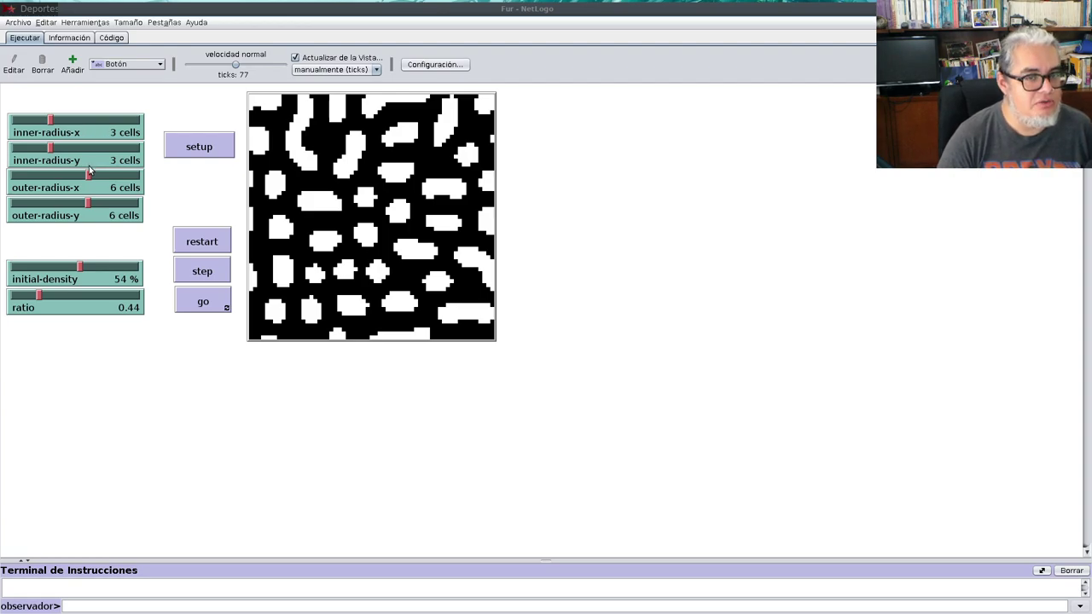
left_click_drag(51, 150, 89, 122)
left_click(192, 142)
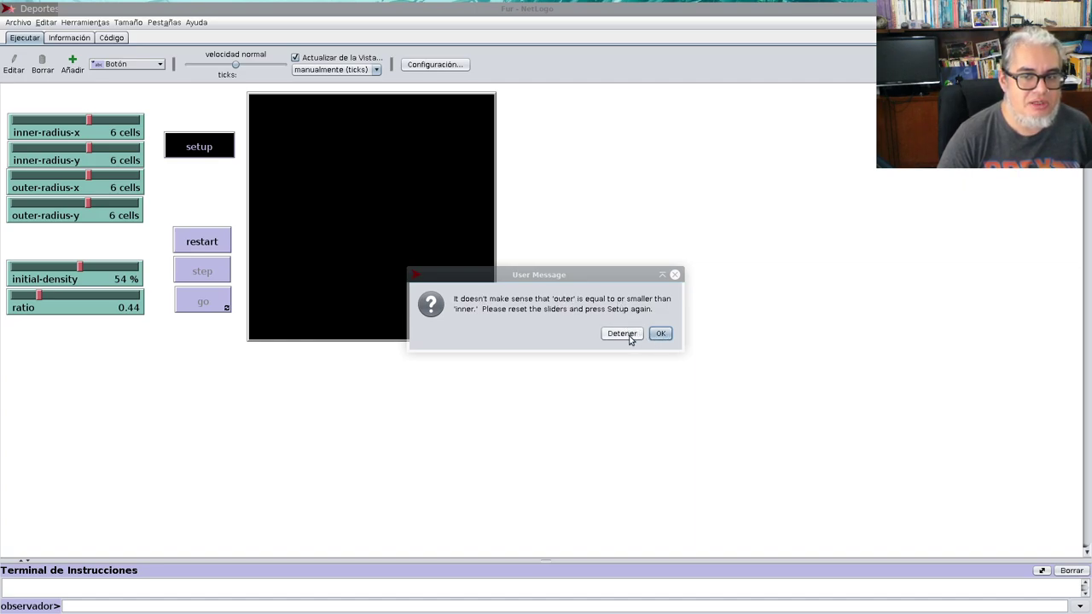
Dismiss the radius warning, try inner-radius-x and inner-radius-y at 7 cells with a new setup, and dismiss the message again.
left_click(658, 333)
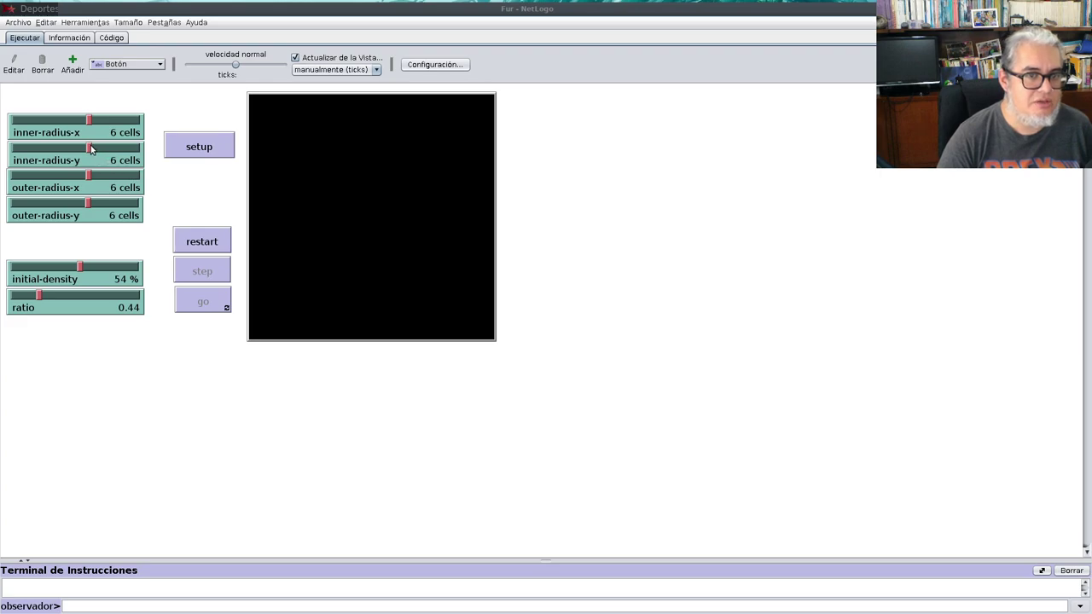
left_click_drag(88, 150, 96, 125)
left_click(197, 148)
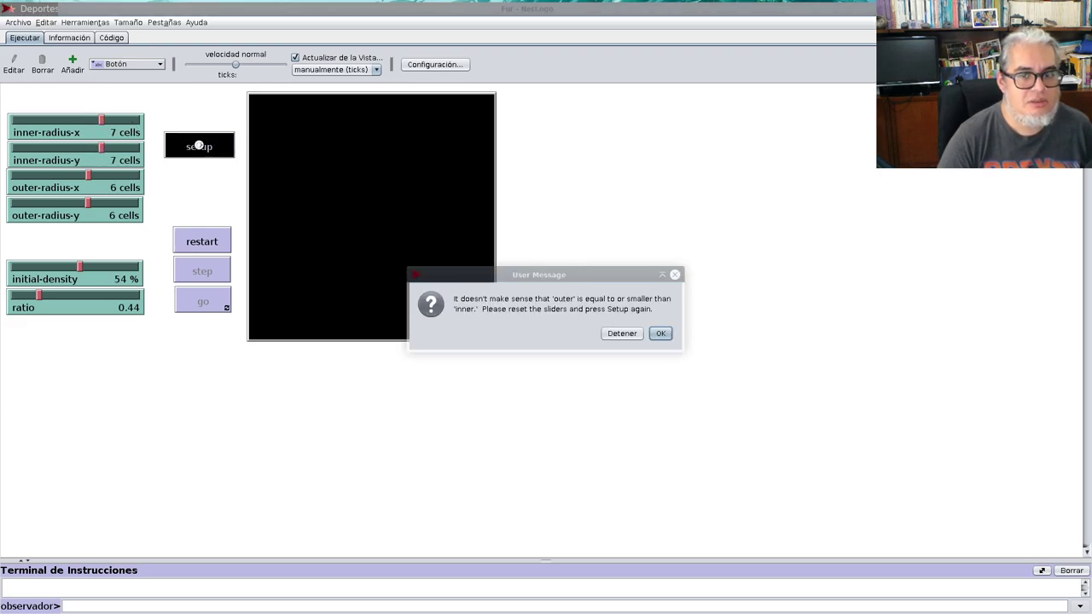
left_click(662, 333)
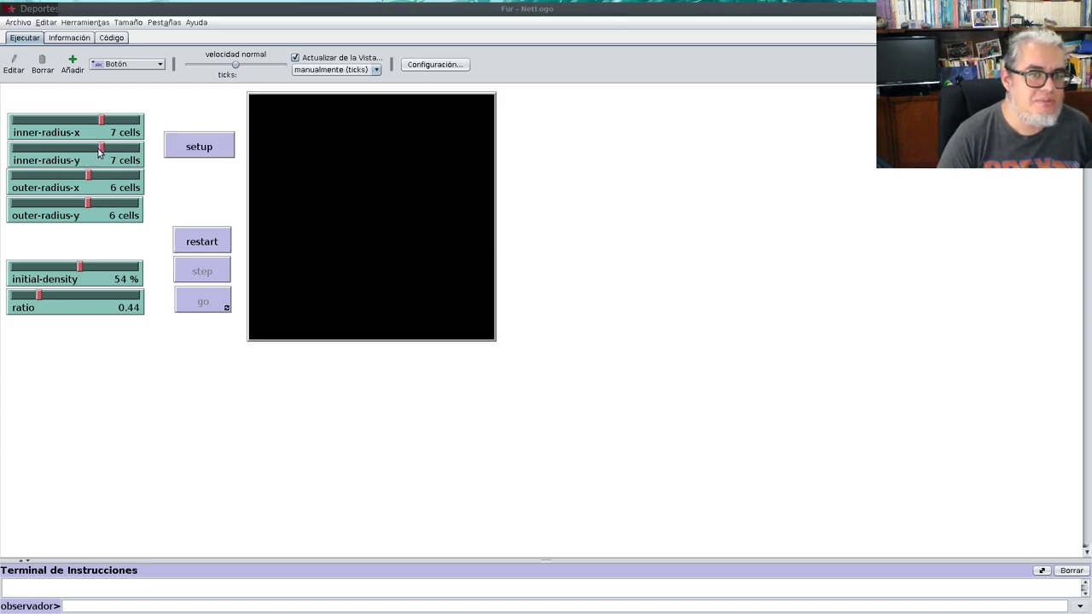
Set inner-radius-x and inner-radius-y to 5 cells, set up the world, and run the simulation continuously.
left_click_drag(99, 152, 77, 121)
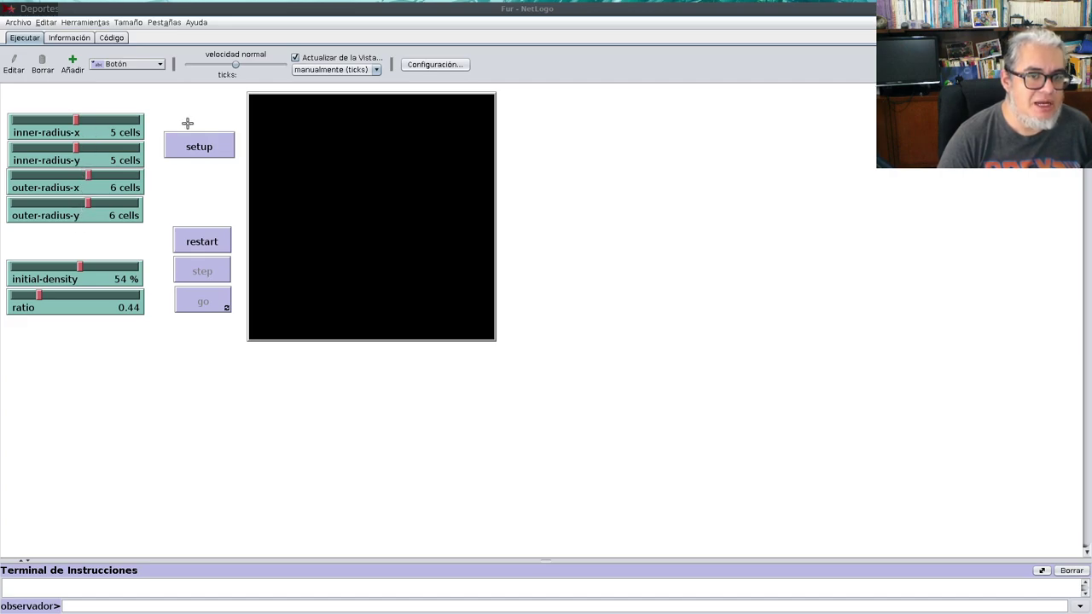
left_click(191, 150)
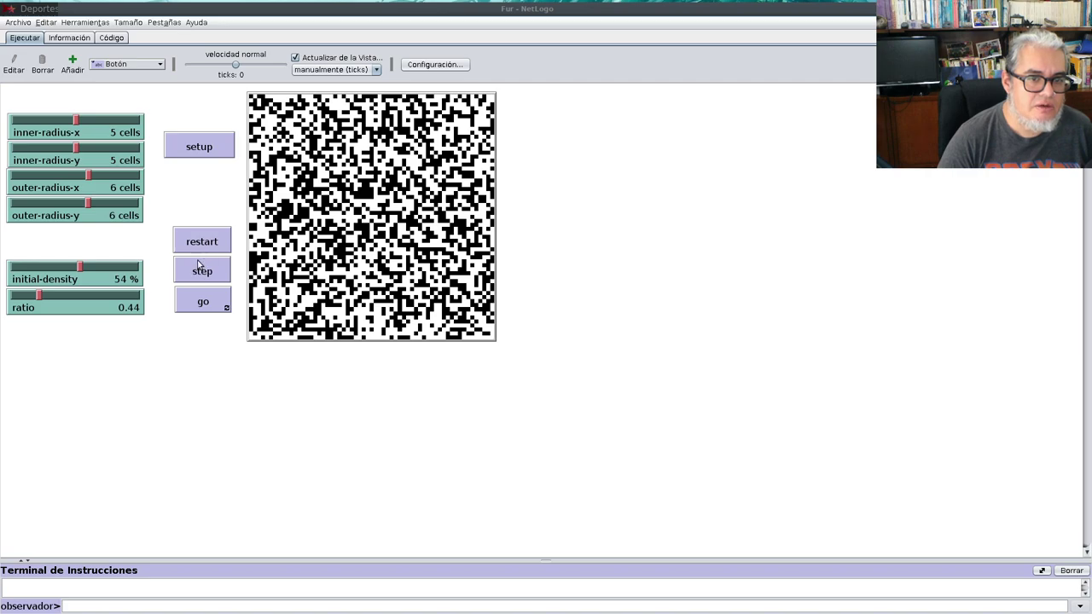
left_click(203, 303)
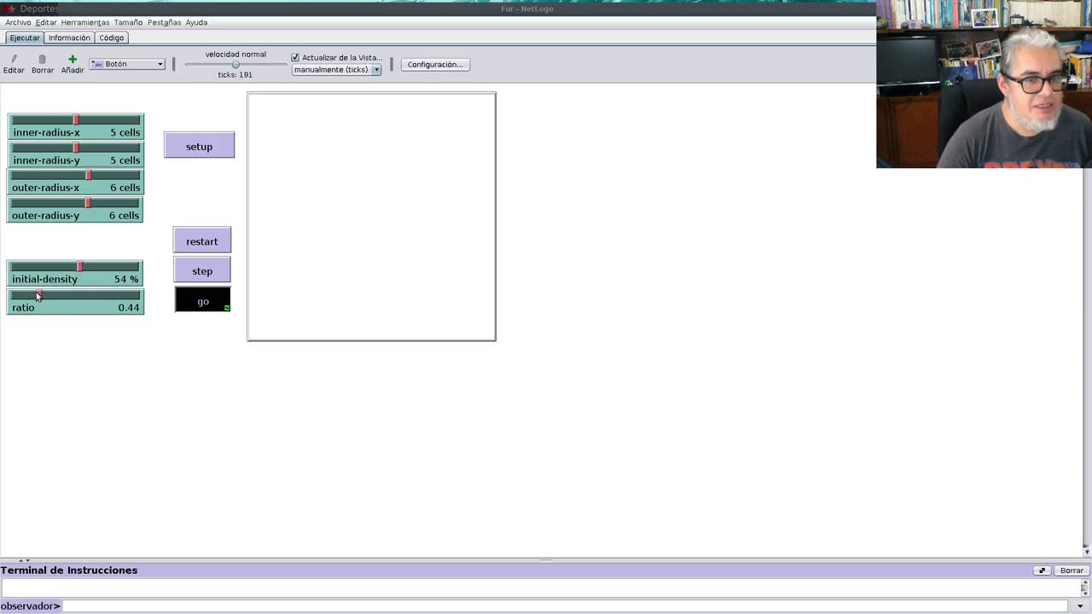
Restart the running simulation with the ratio at 0.96, and restart it again with the initial density at 13 %.
left_click_drag(39, 295, 73, 297)
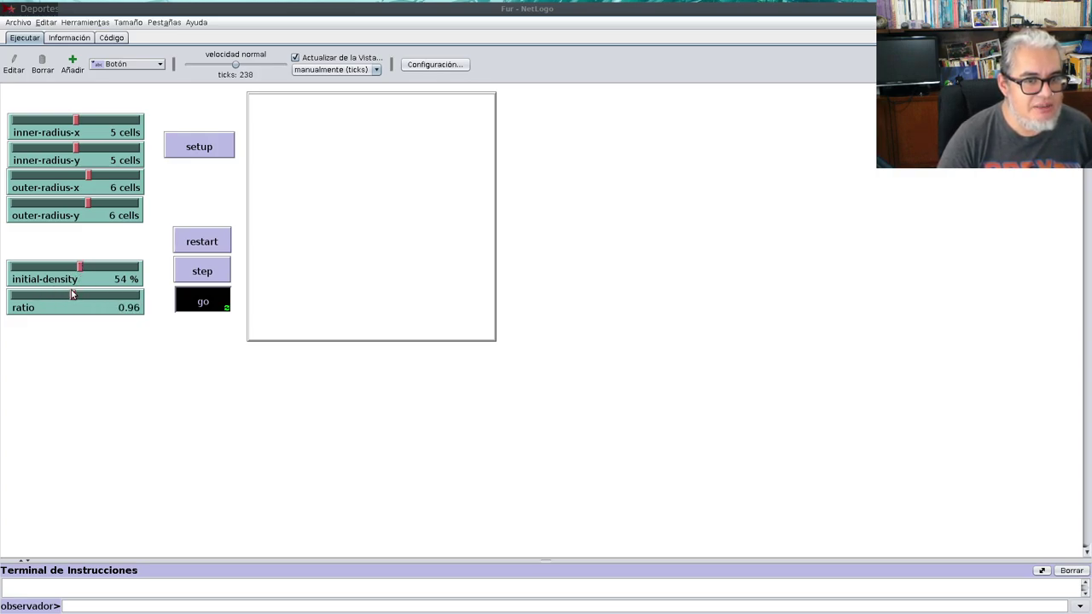
left_click(203, 245)
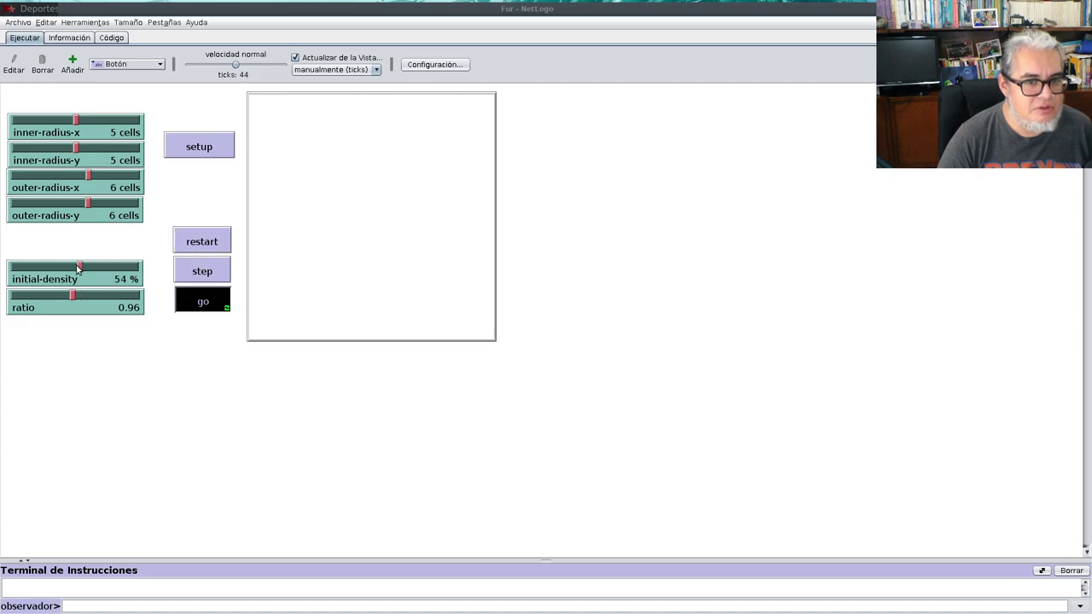
left_click_drag(79, 267, 28, 267)
left_click(191, 247)
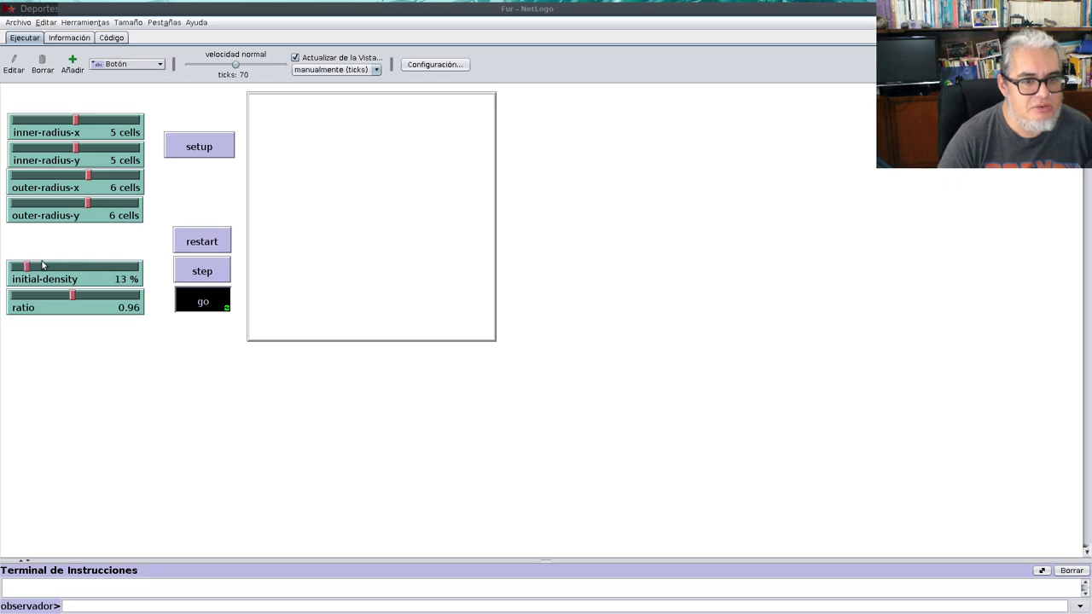
left_click(201, 244)
left_click(201, 244)
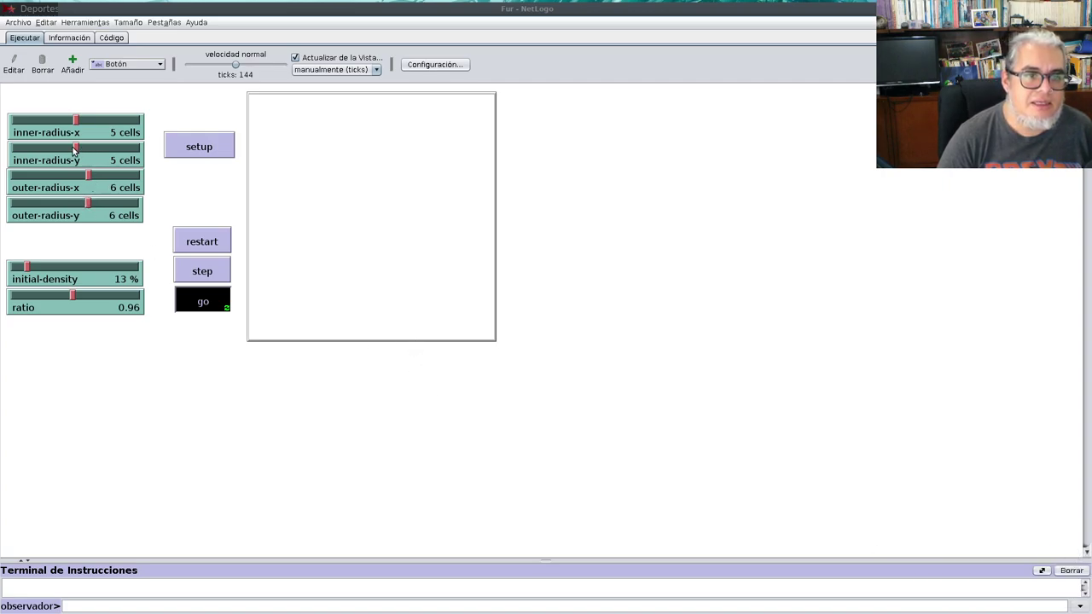
Set both inner radii to 1 cell, both outer radii to 9 cells and the initial density to 49 %, and restart the simulation.
left_click_drag(73, 151, 25, 149)
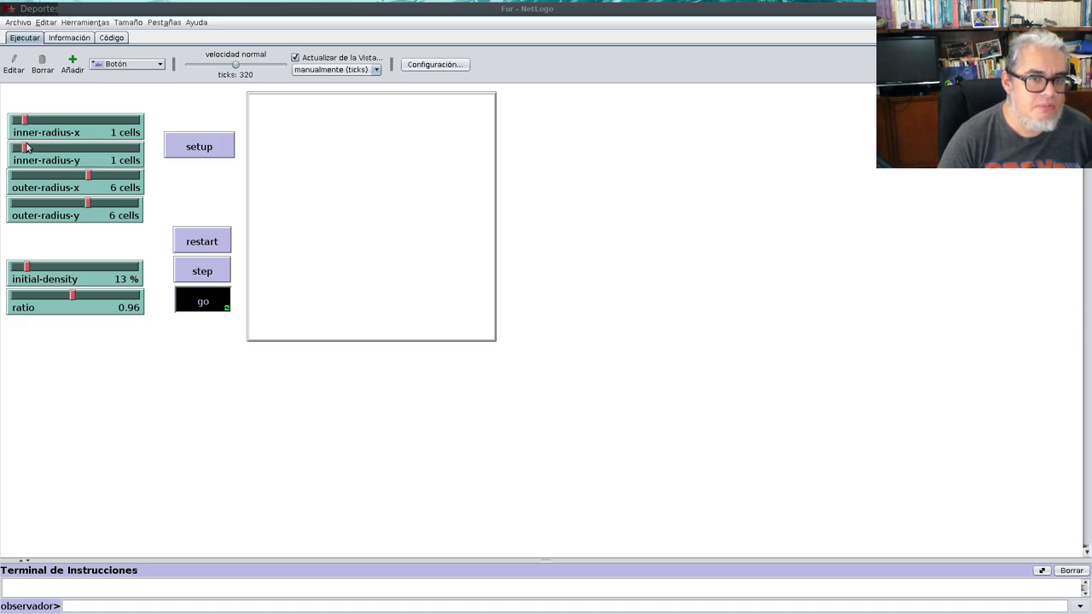
left_click_drag(89, 176, 128, 203)
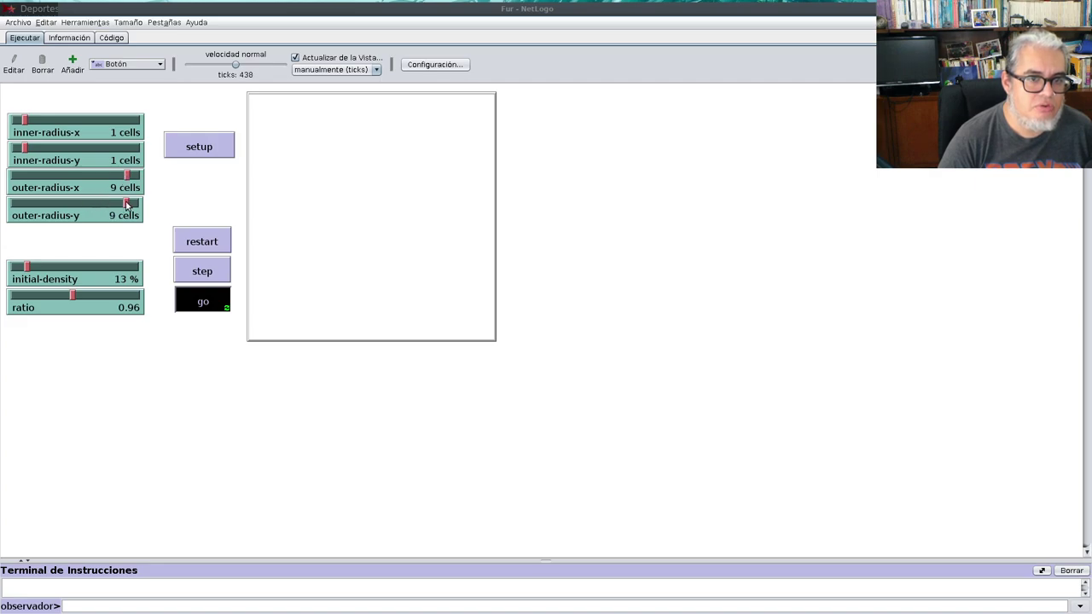
left_click_drag(26, 267, 72, 270)
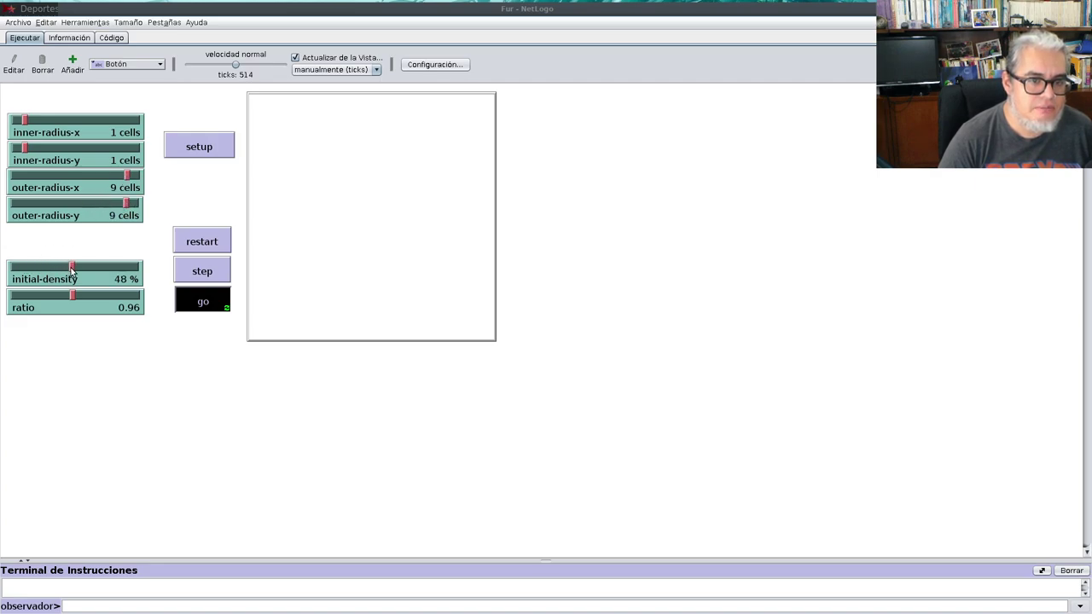
left_click(203, 243)
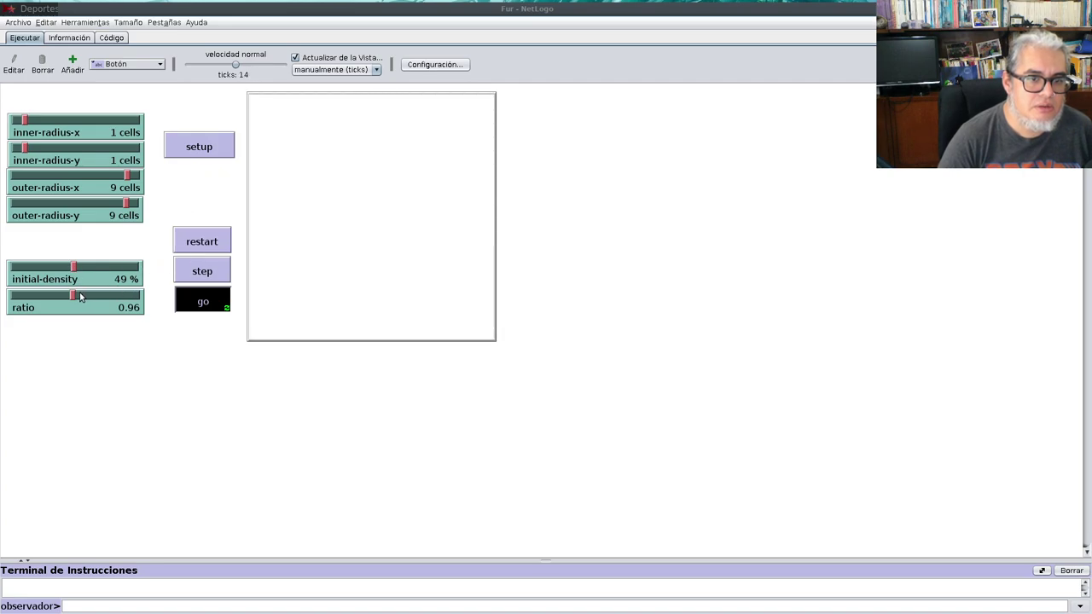
Restart the simulation with the ratio at 0.46, and restart it again with the ratio lowered to 0.28.
left_click_drag(72, 295, 39, 295)
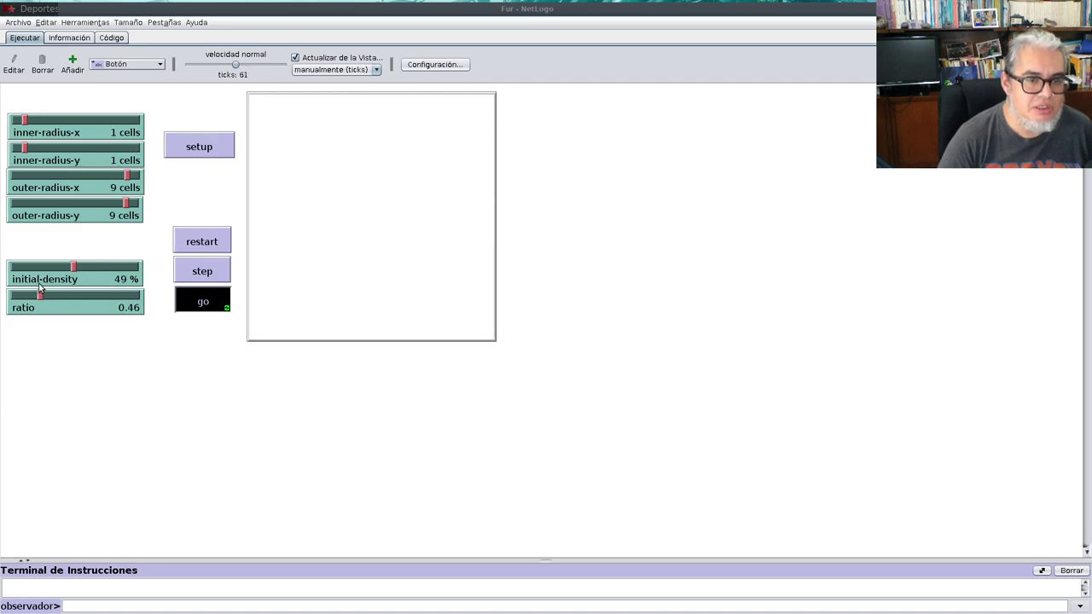
left_click(181, 242)
left_click_drag(39, 295, 28, 295)
left_click(213, 237)
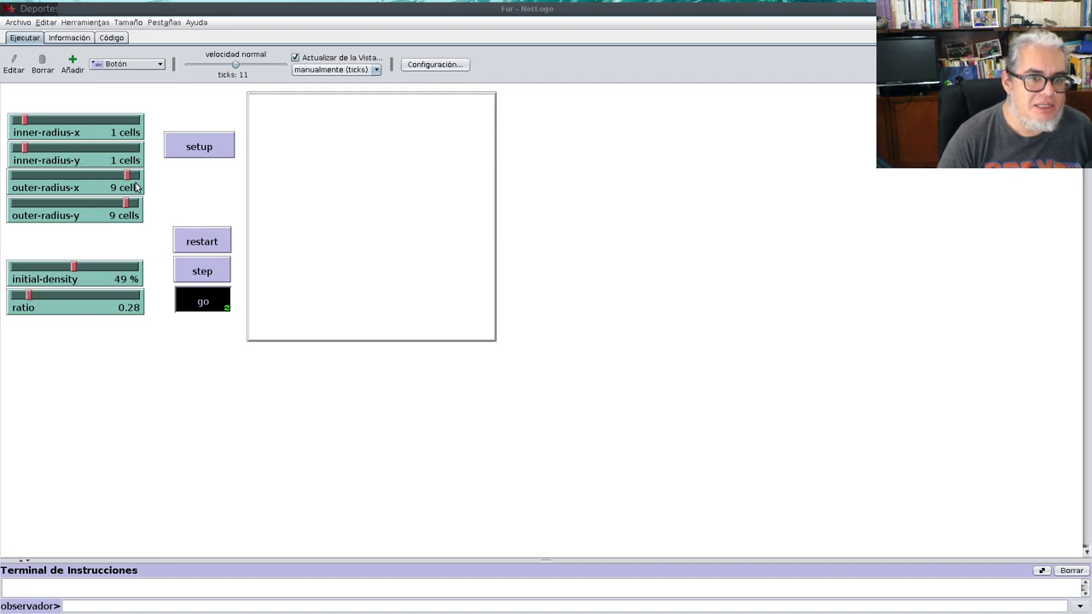
Set outer-radius-x and outer-radius-y to 3 cells, and restart the running simulation.
left_click_drag(123, 175, 49, 175)
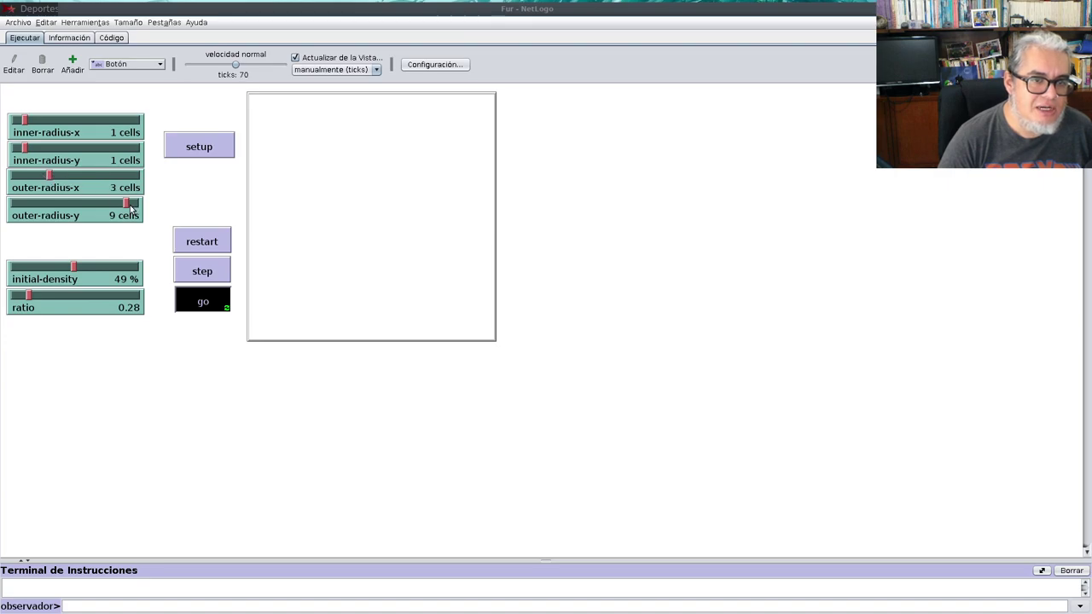
left_click_drag(128, 203, 49, 203)
left_click(213, 243)
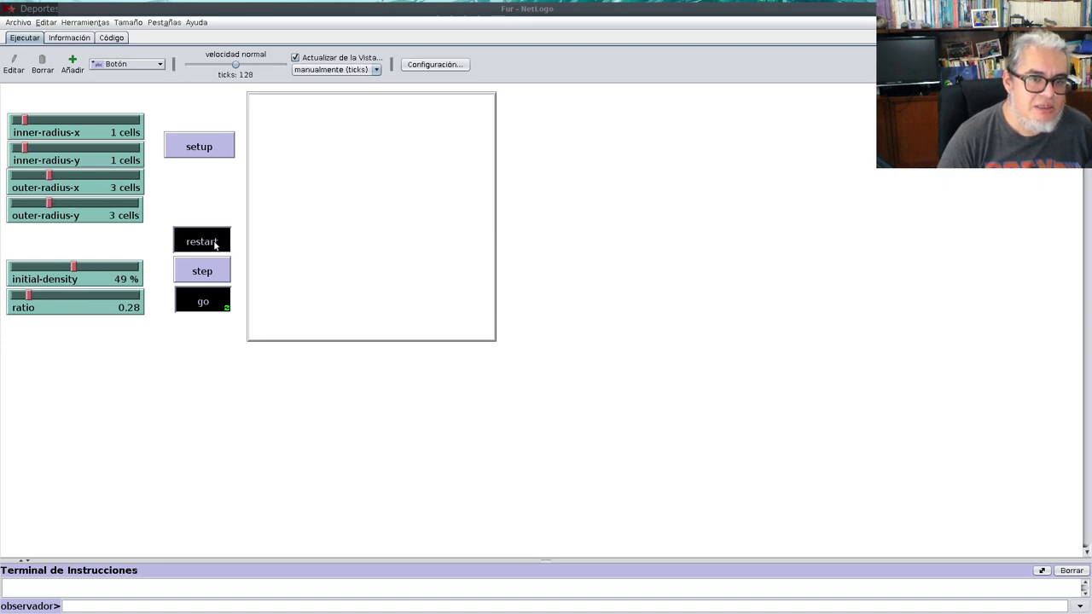
left_click(205, 272)
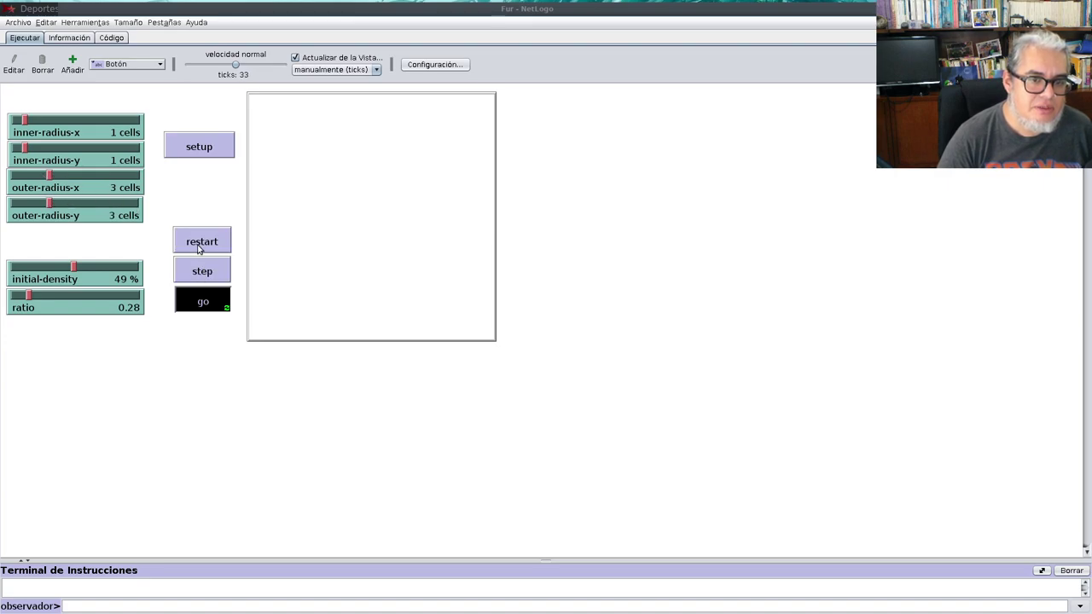
left_click(199, 250)
Set the initial density to 48 %, and restart the simulation.
mouse_move(74, 266)
left_mouse_down()
mouse_move(40, 267)
mouse_move(128, 269)
mouse_move(72, 268)
left_mouse_up()
left_click(218, 241)
left_click(215, 241)
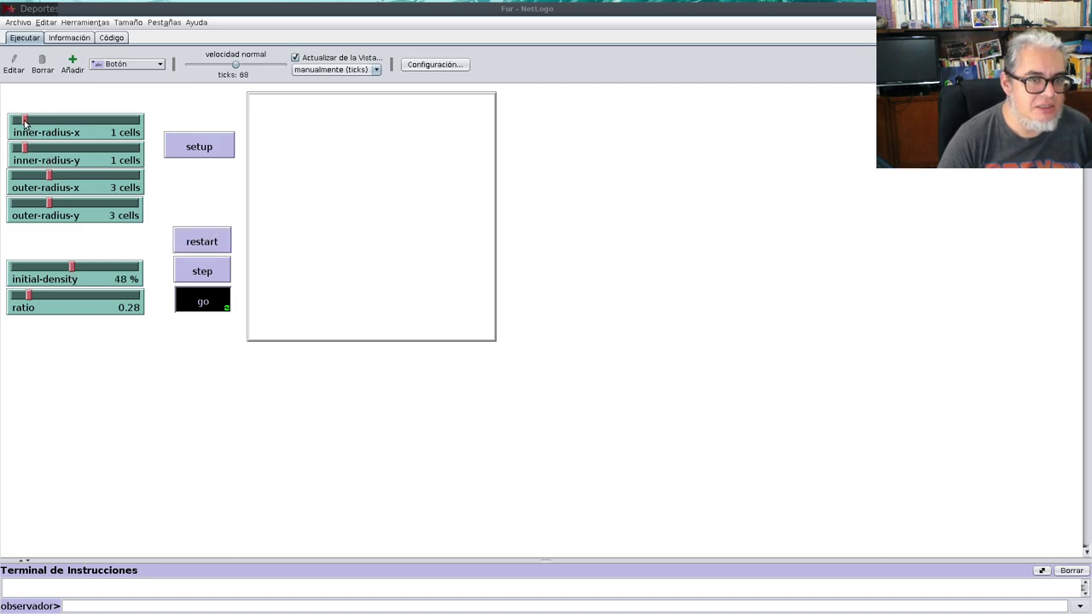
Set inner-radius-x to 3, inner-radius-y to 2 and both outer radii to 6 cells, and set up the world with the ratio at 0.37.
left_click_drag(25, 121, 87, 203)
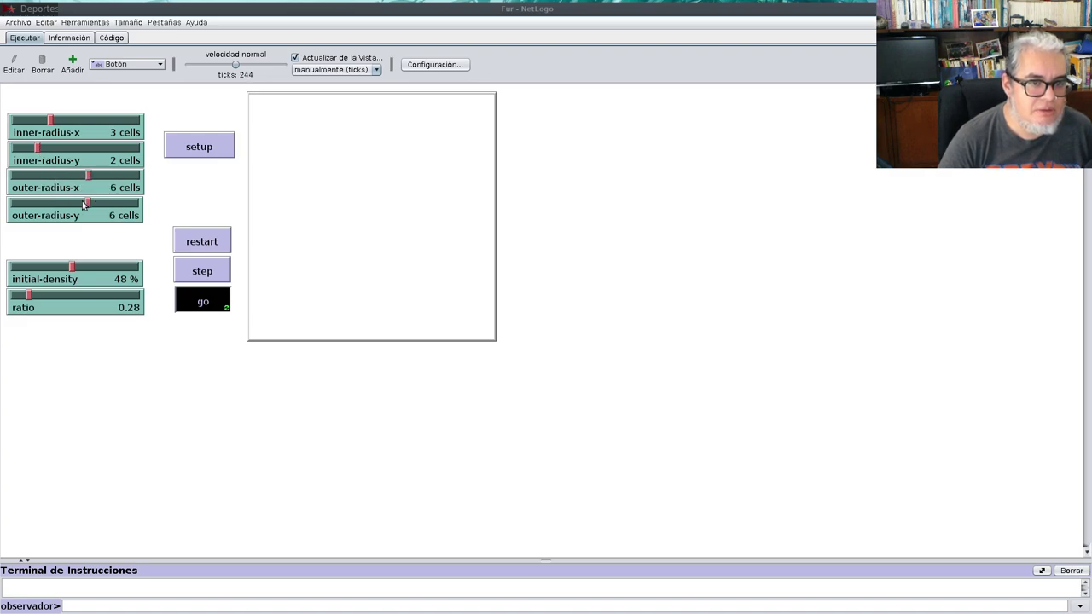
left_click(196, 242)
left_click(206, 271)
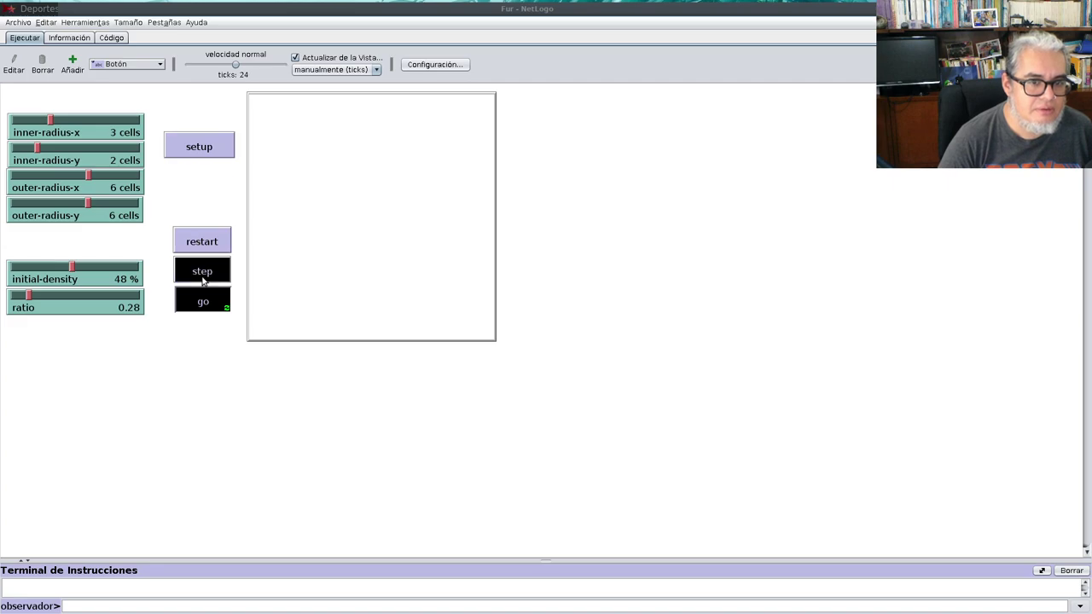
left_click(52, 296)
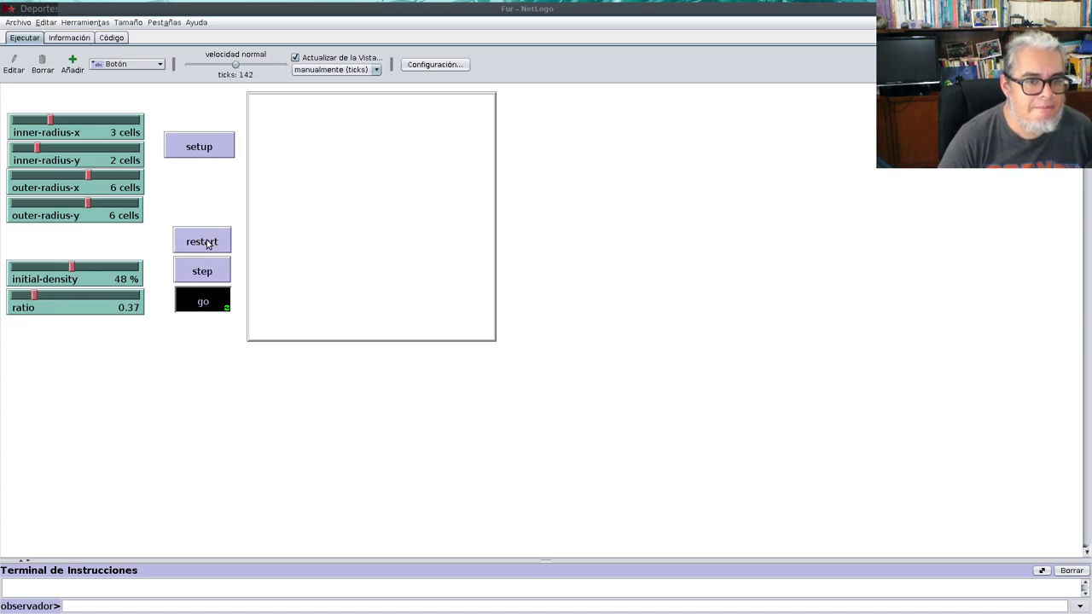
left_click(200, 145)
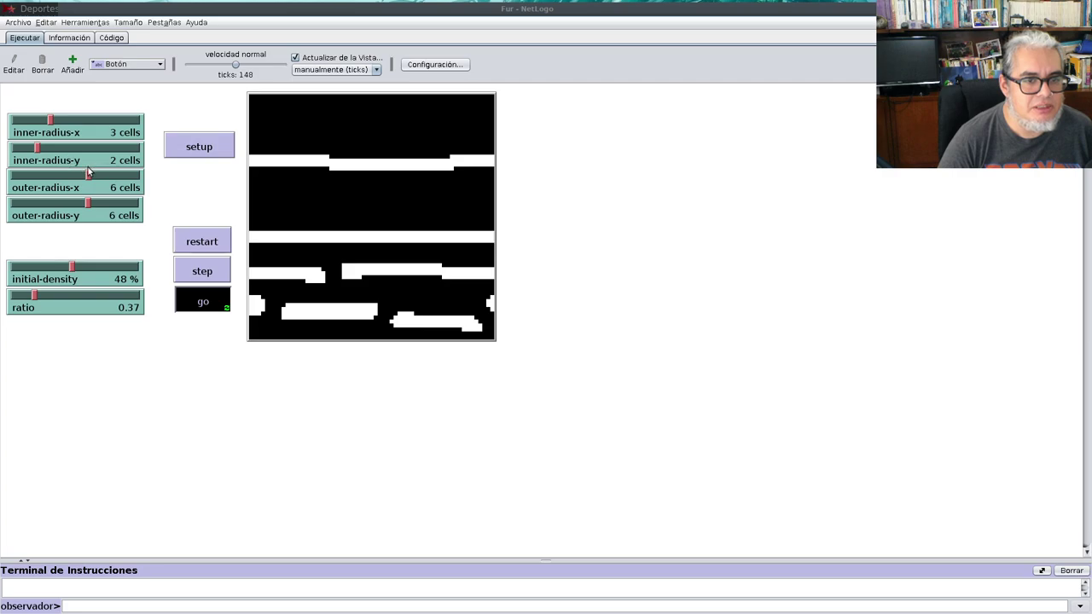
Set outer-radius-x and outer-radius-y to 5 cells, and set up the world twice to compare the patterns.
left_click_drag(87, 203, 75, 203)
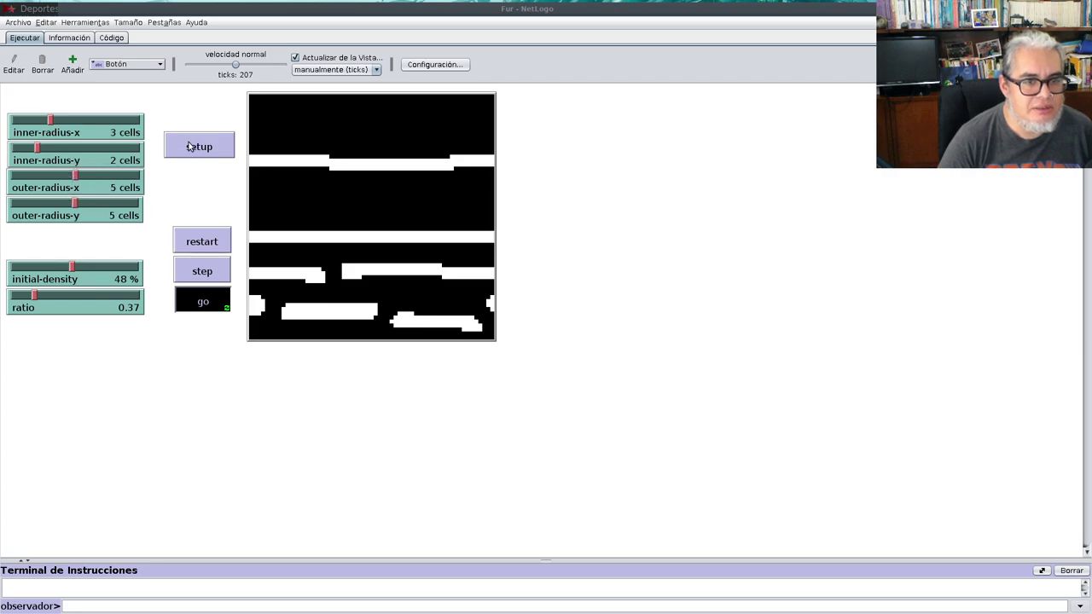
left_click(191, 146)
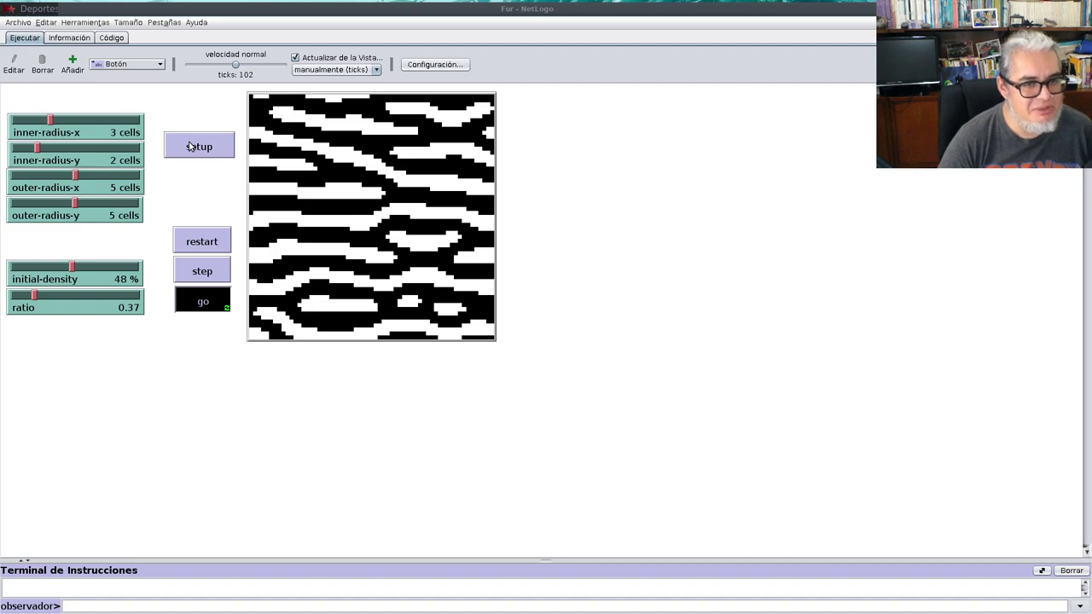
left_click(190, 147)
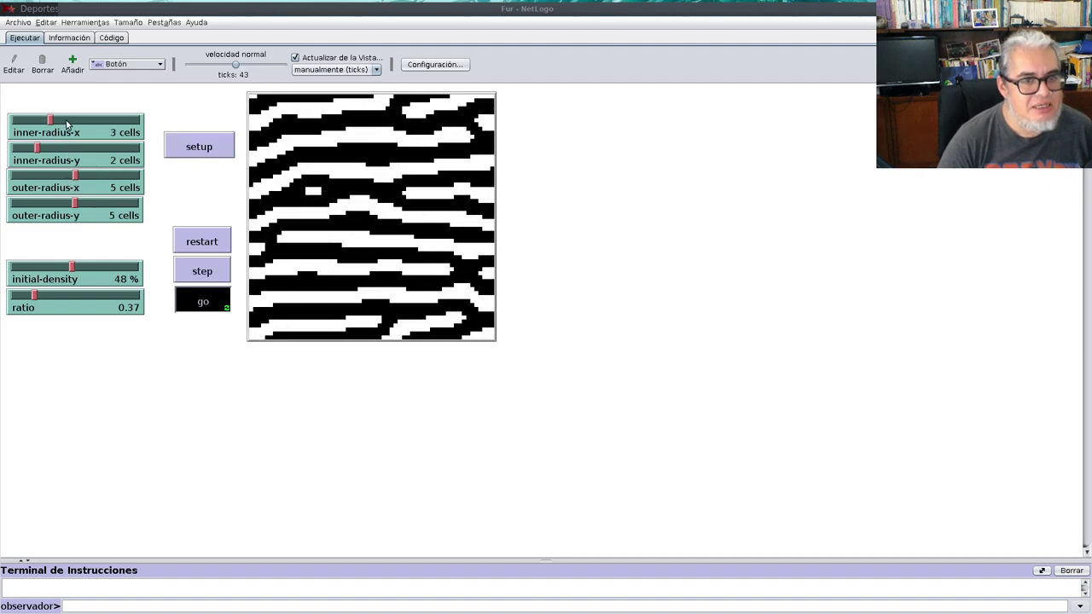
Set up the world with inner-radius-x at 2 cells, and set it up again with inner-radius-y at 3 cells.
left_click_drag(51, 119, 38, 119)
left_click(190, 150)
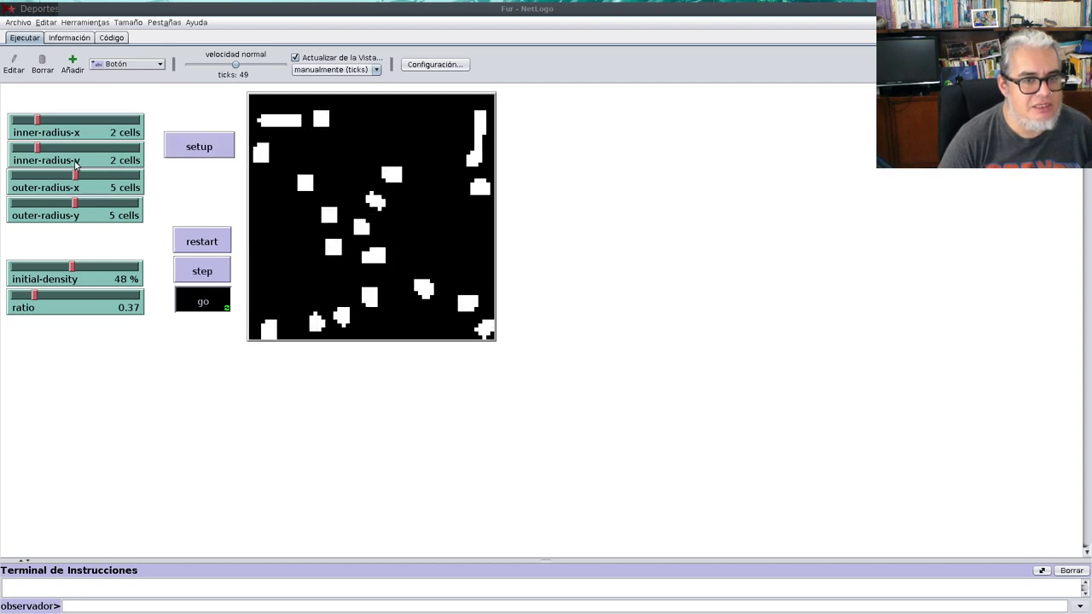
left_click_drag(38, 149, 50, 149)
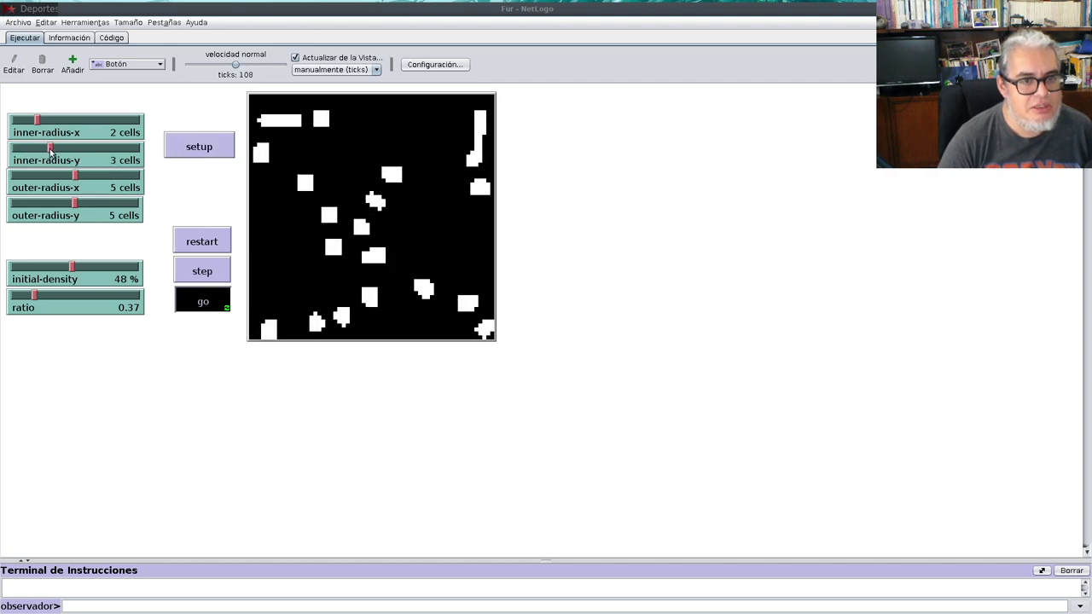
left_click(177, 147)
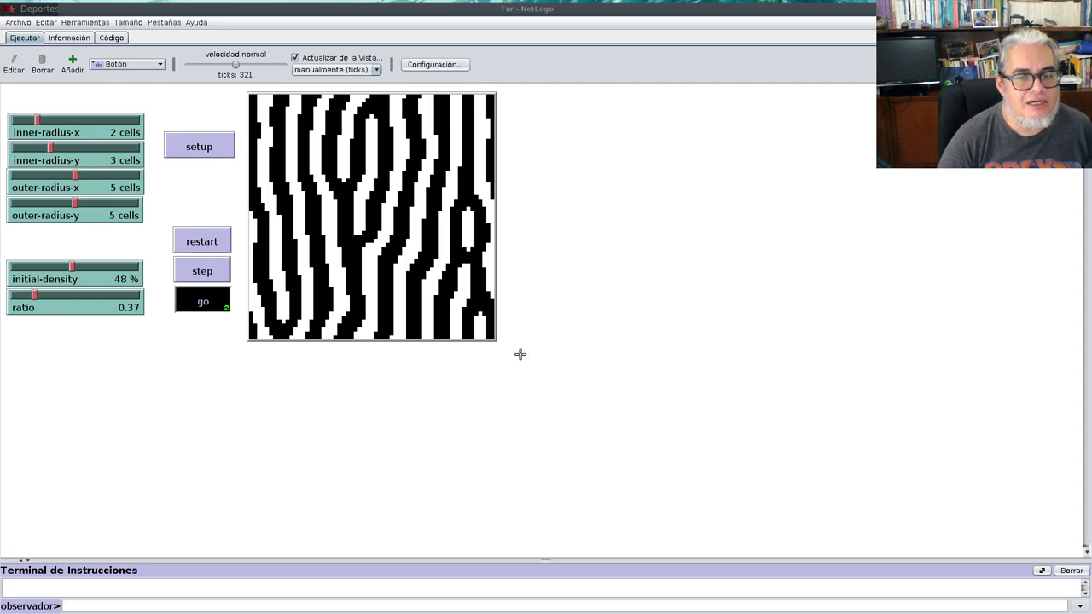
Enlarge the world view, set up a new pattern, stop the simulation, and deselect the view.
left_click_drag(519, 353, 569, 435)
left_click(222, 145)
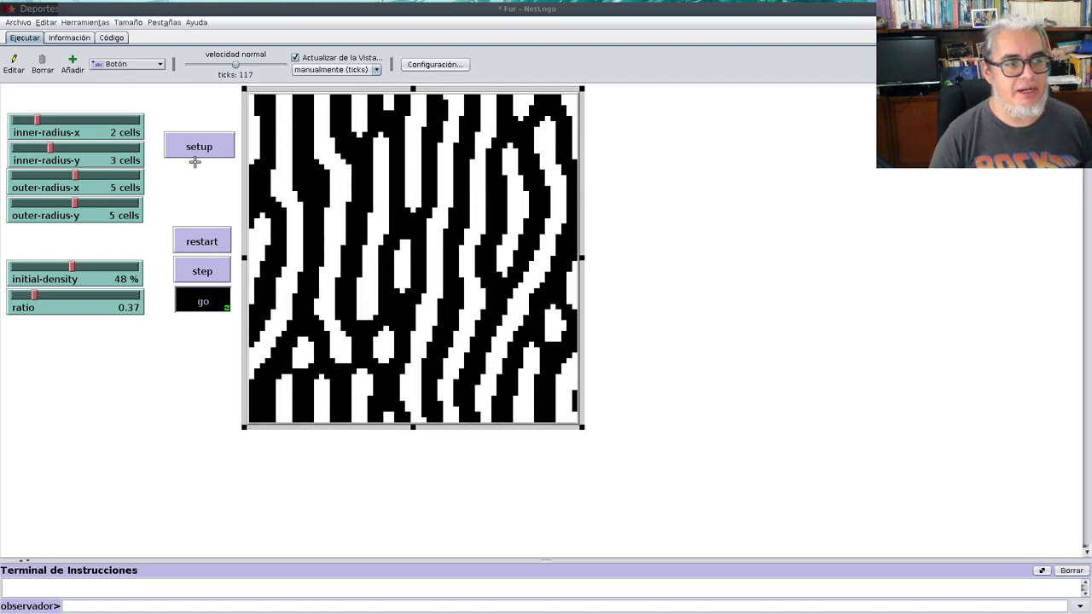
left_click(220, 309)
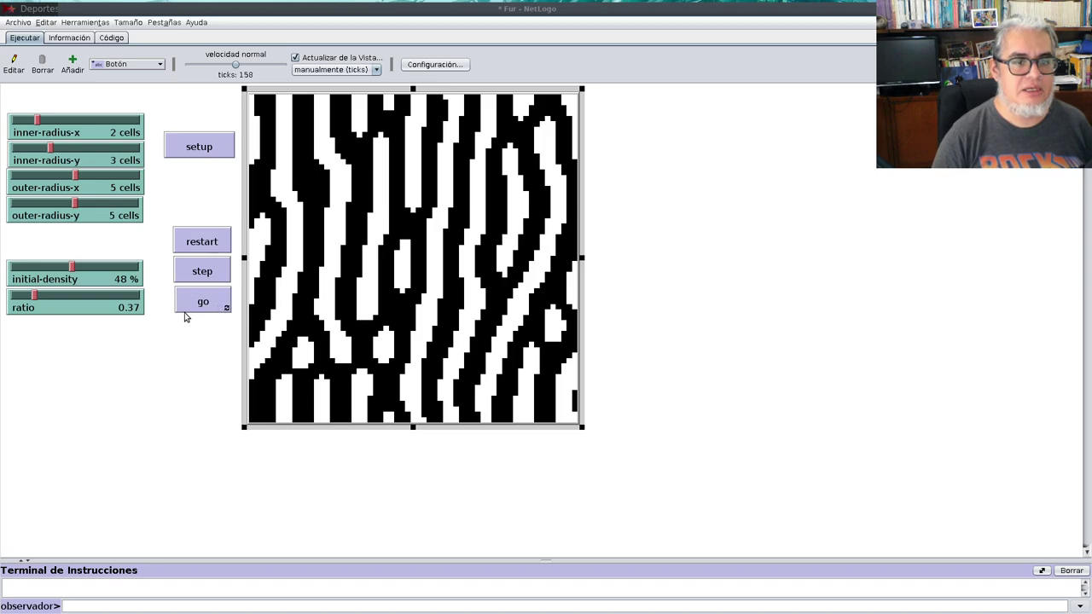
left_click(643, 266)
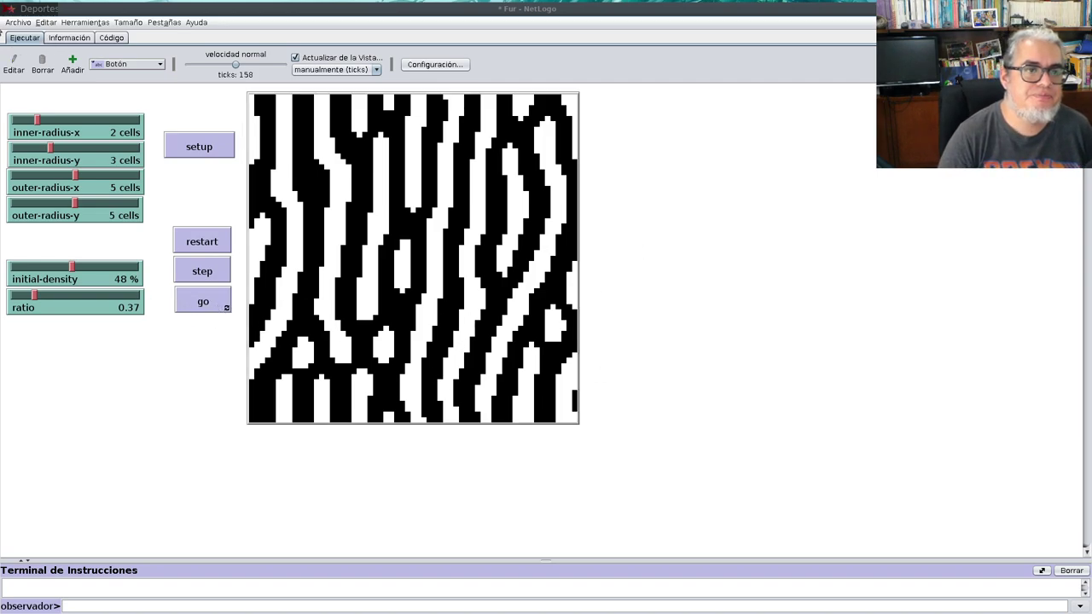
left_click(24, 23)
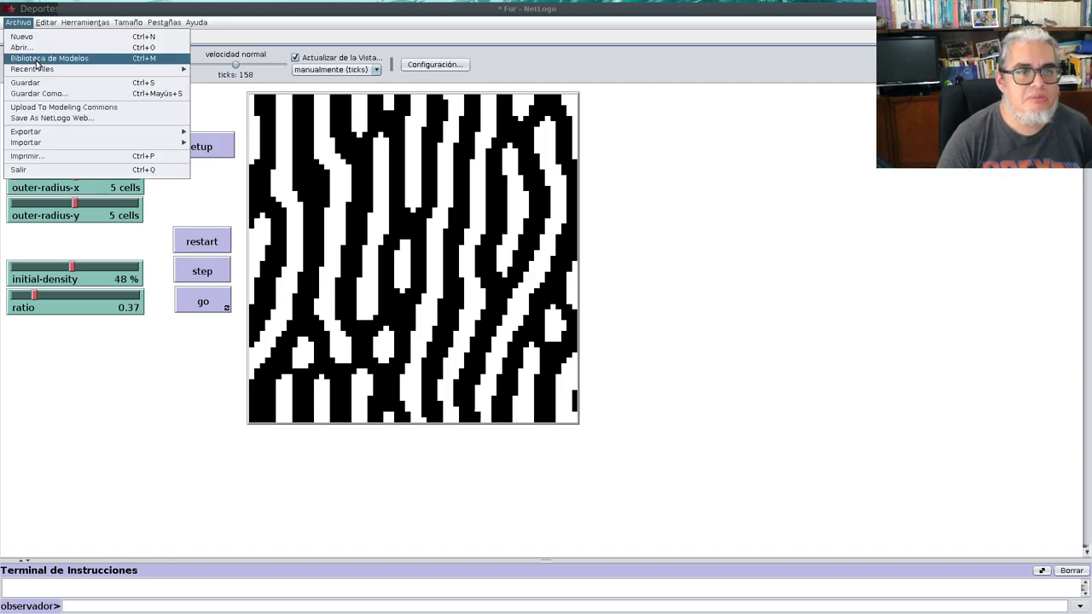
left_click(37, 58)
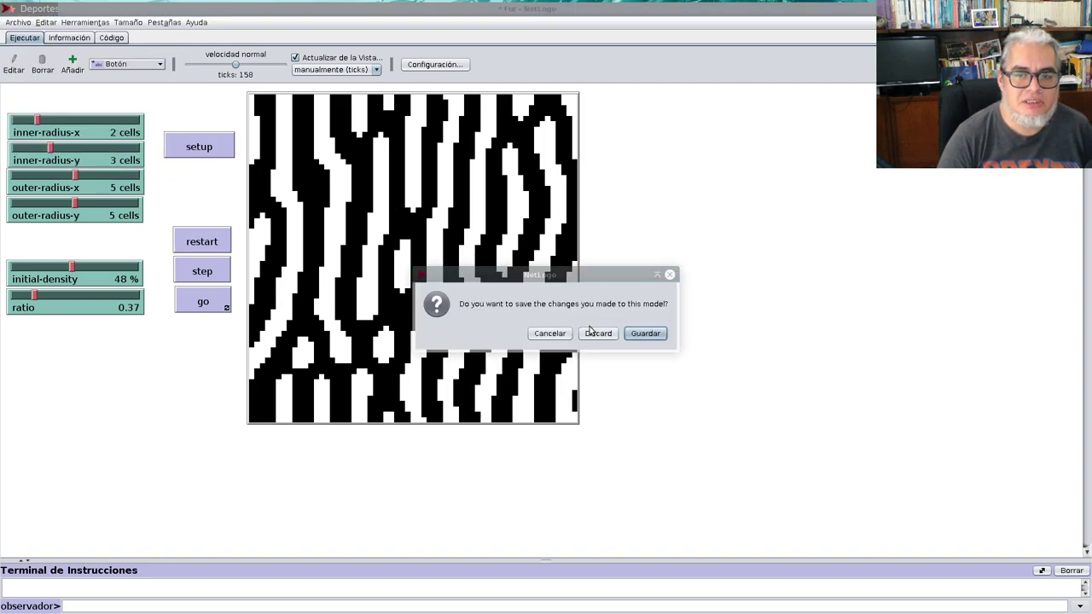
left_click(654, 335)
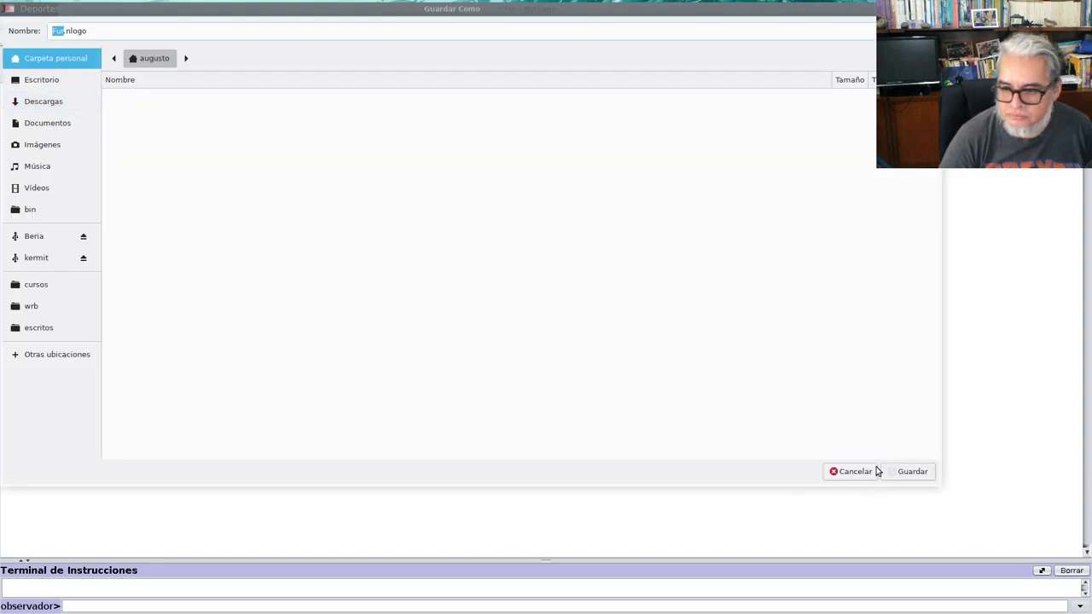
left_click(870, 472)
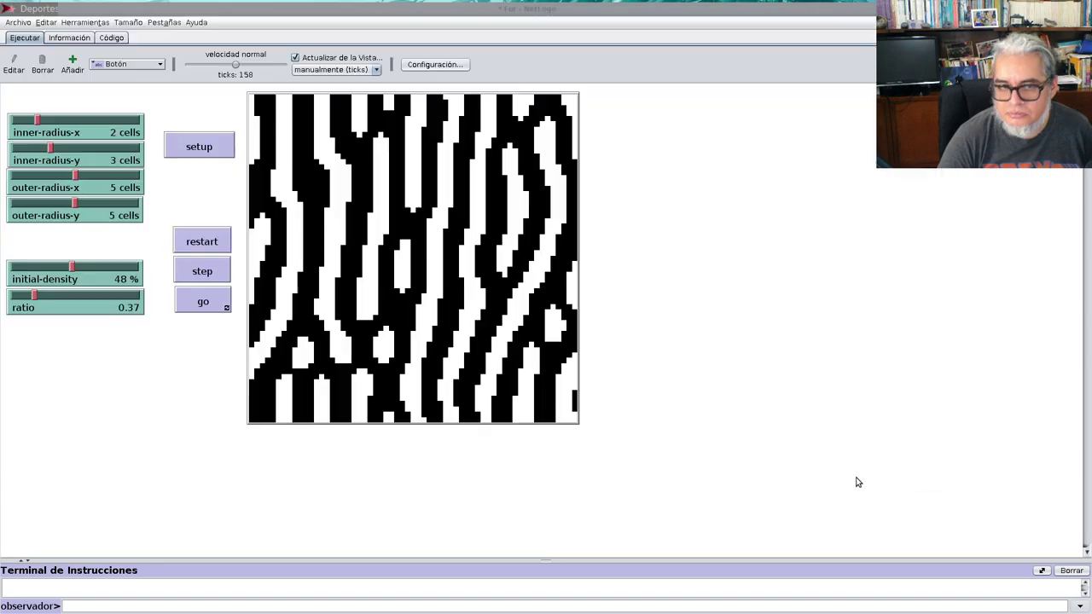
Open the model library, discarding the changes to the Fur model, and expand the Social Science category.
left_click(19, 23)
left_click(38, 58)
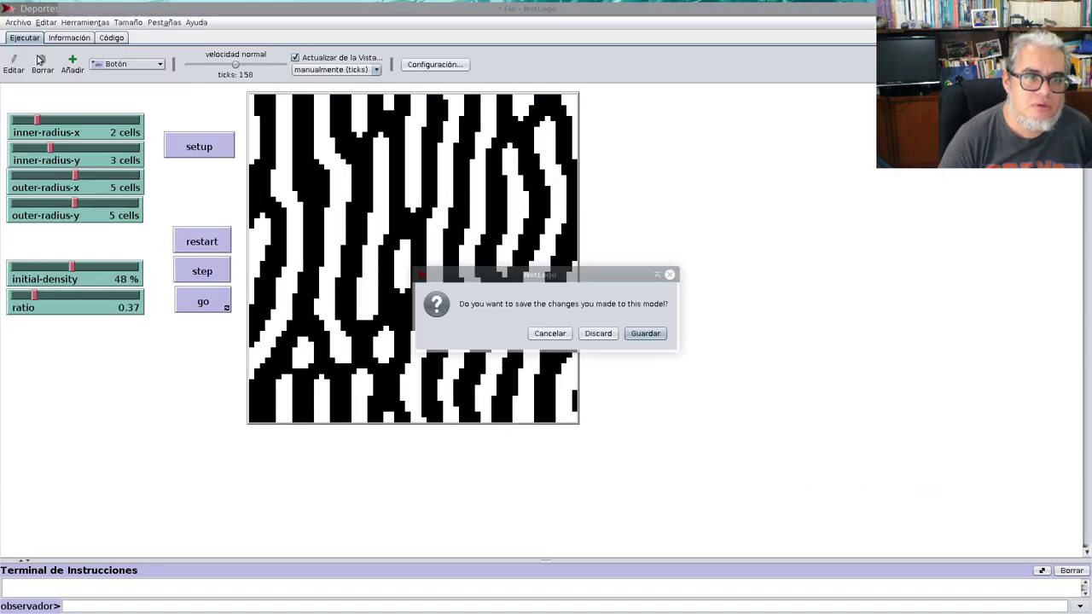
left_click(597, 333)
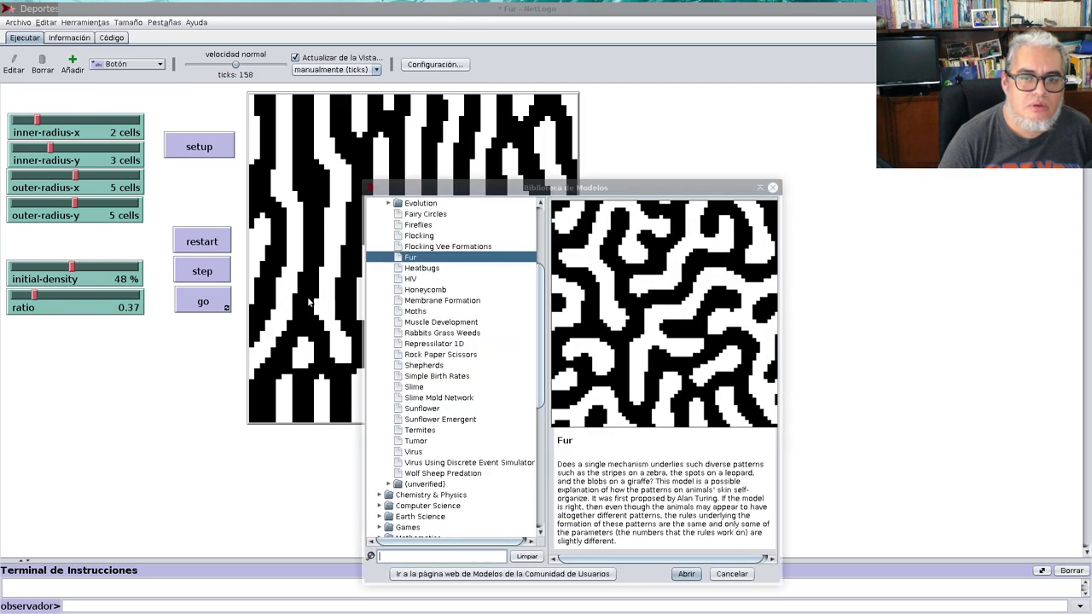
scroll(522, 429, "down", 9)
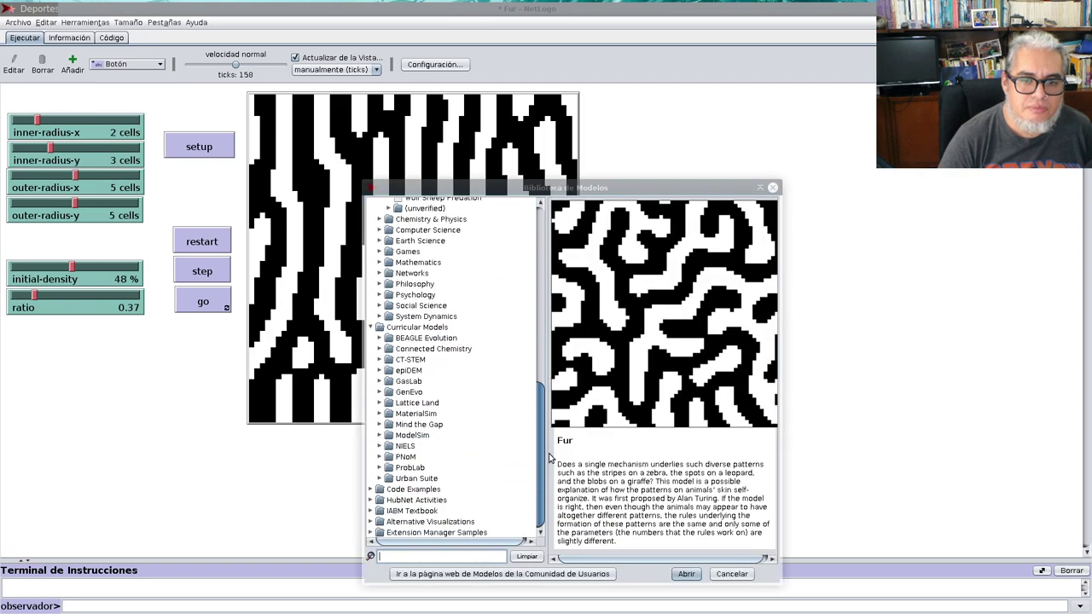
left_click(379, 306)
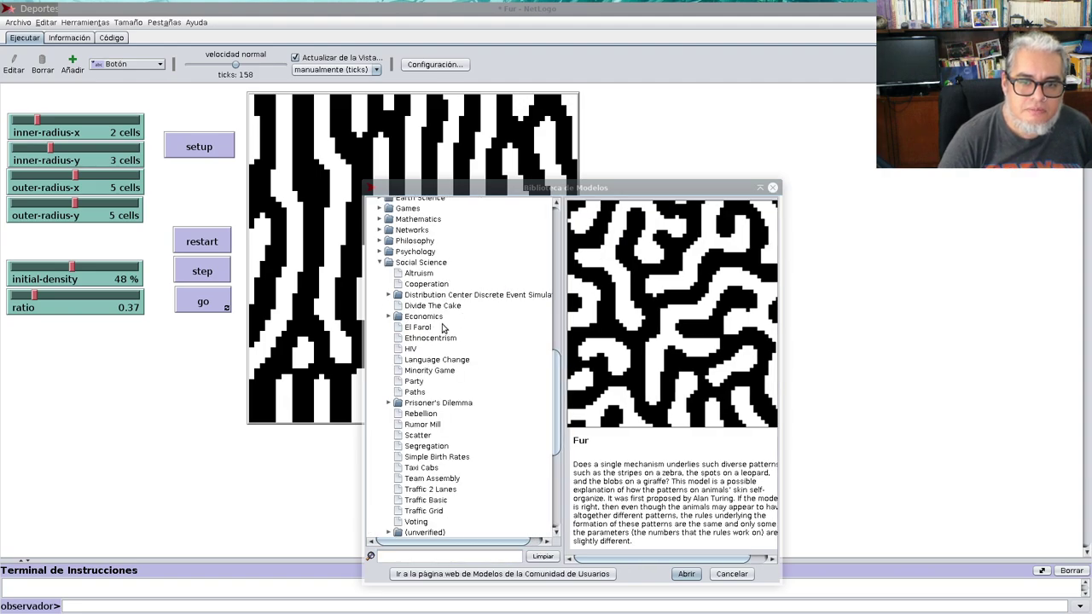
Examine the previews of Social Science models such as Cooperation, Altruism, Ethnocentrism, Language Change, Segregation and Paths.
left_click(452, 285)
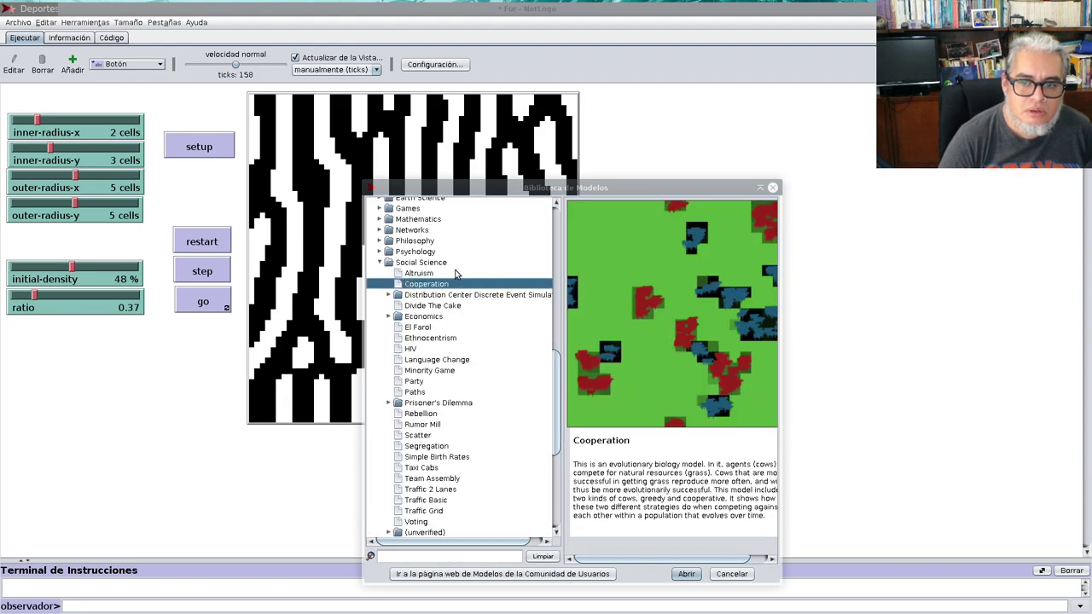
left_click(409, 273)
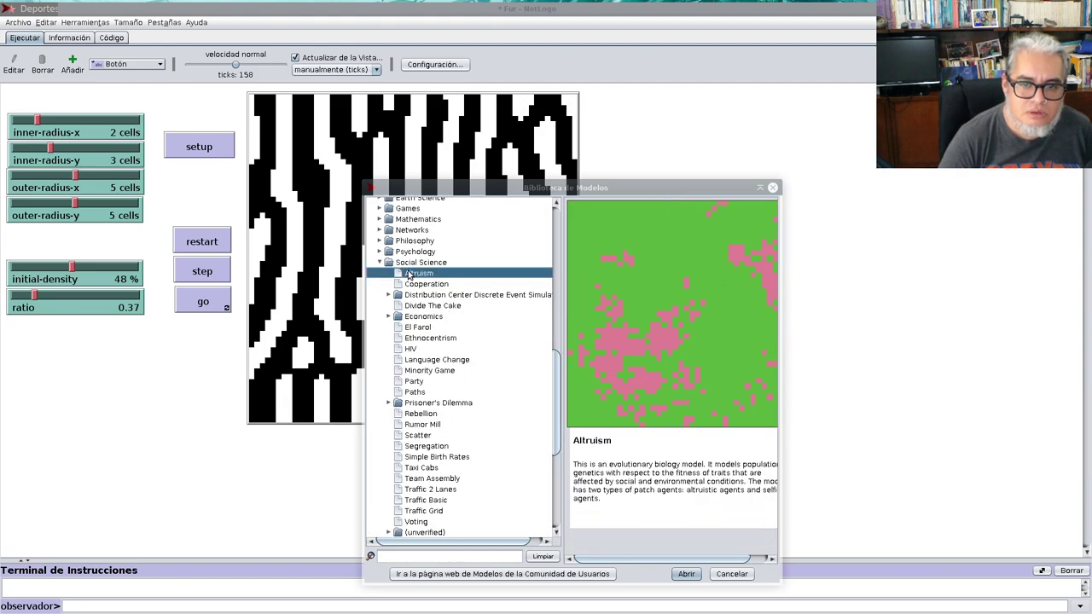
left_click(447, 339)
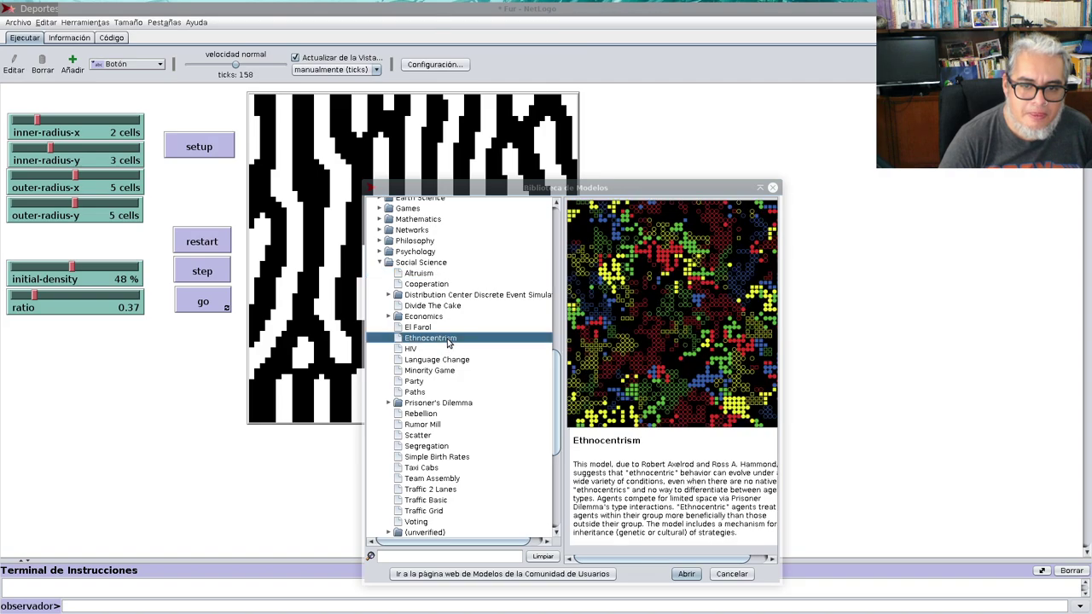
left_click(415, 382)
left_click(416, 392)
left_click(435, 359)
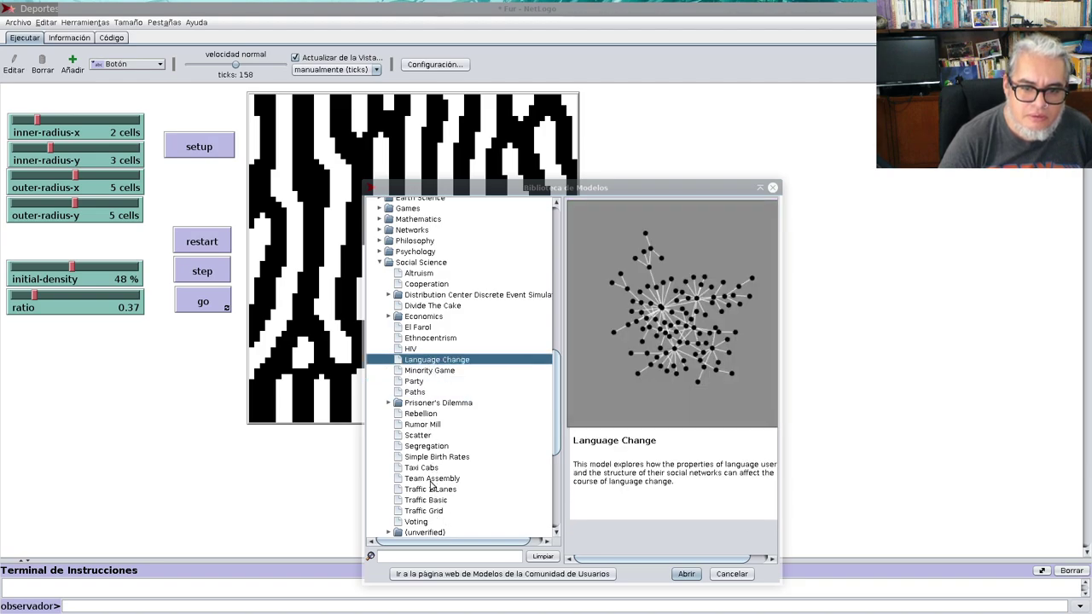
left_click(428, 448)
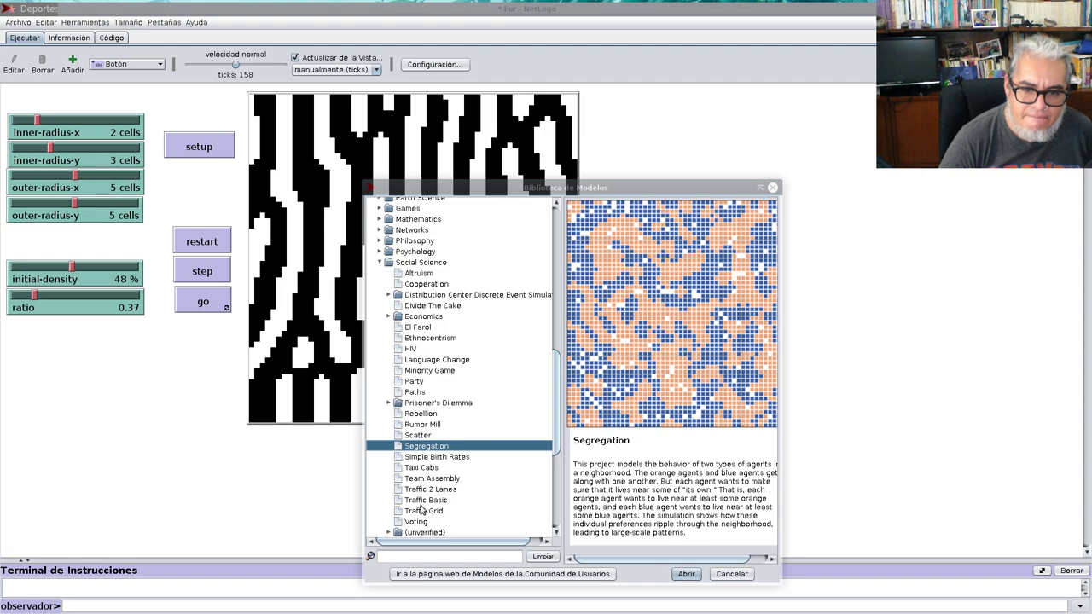
left_click(407, 340)
left_click(415, 360)
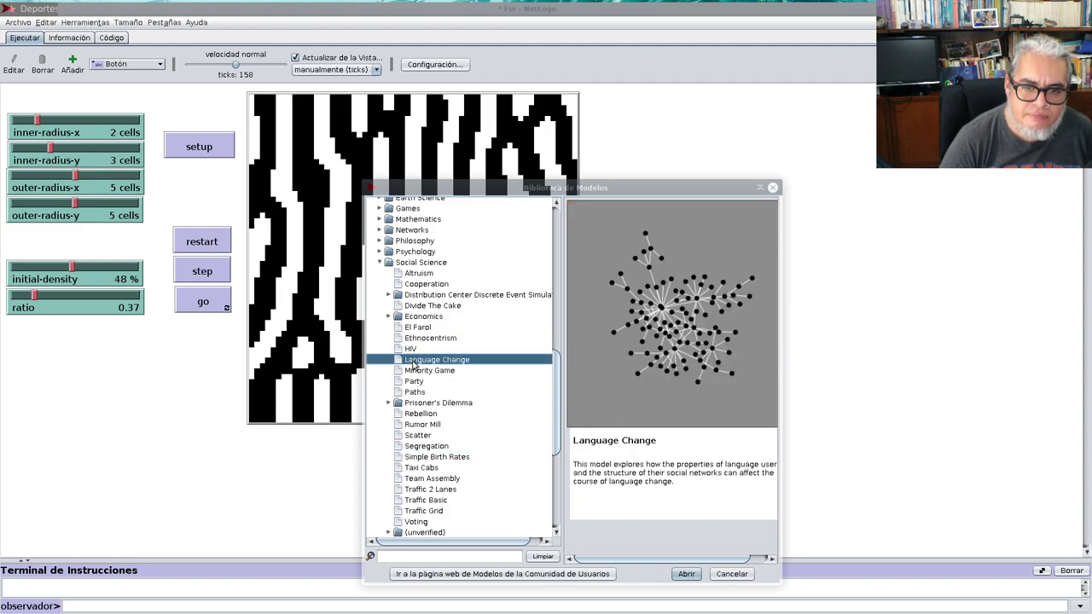
left_click(415, 381)
left_click(415, 392)
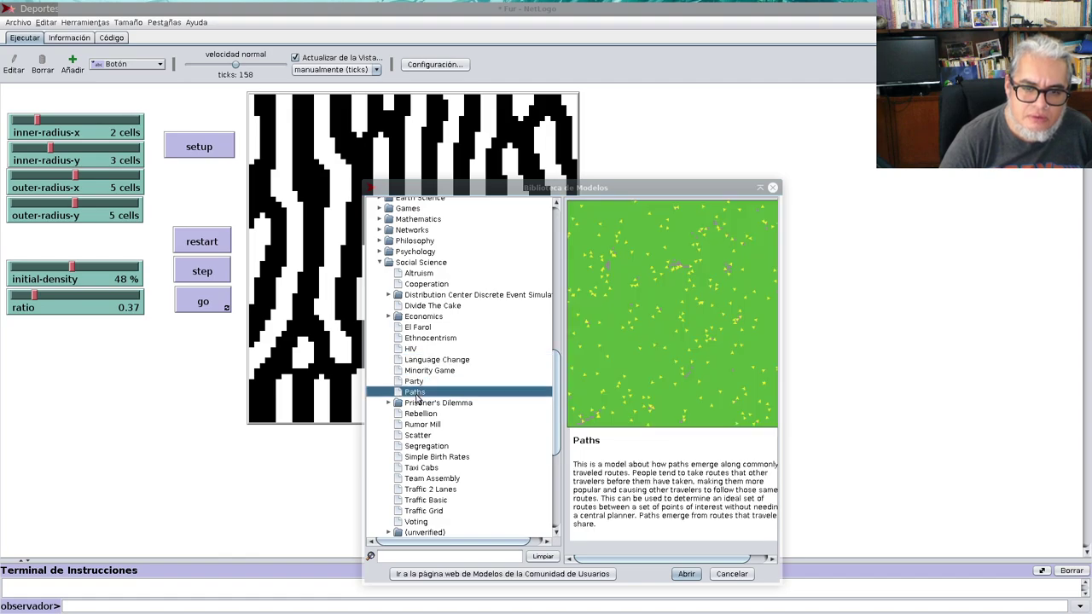
Open the Simple Economy model from the Economics group of the library and set up its world.
left_click(391, 317)
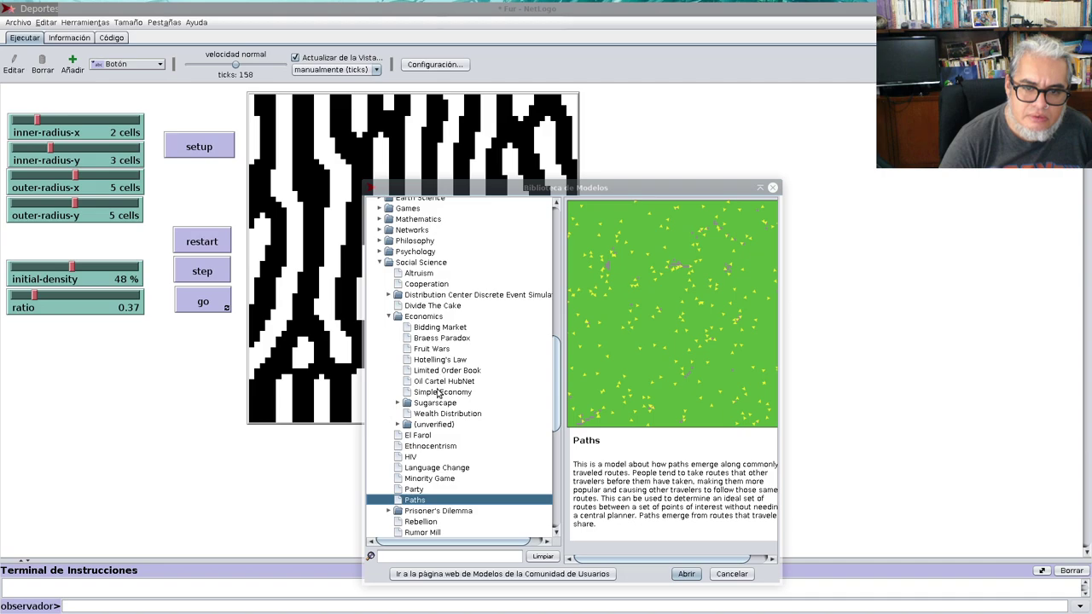
left_click(437, 394)
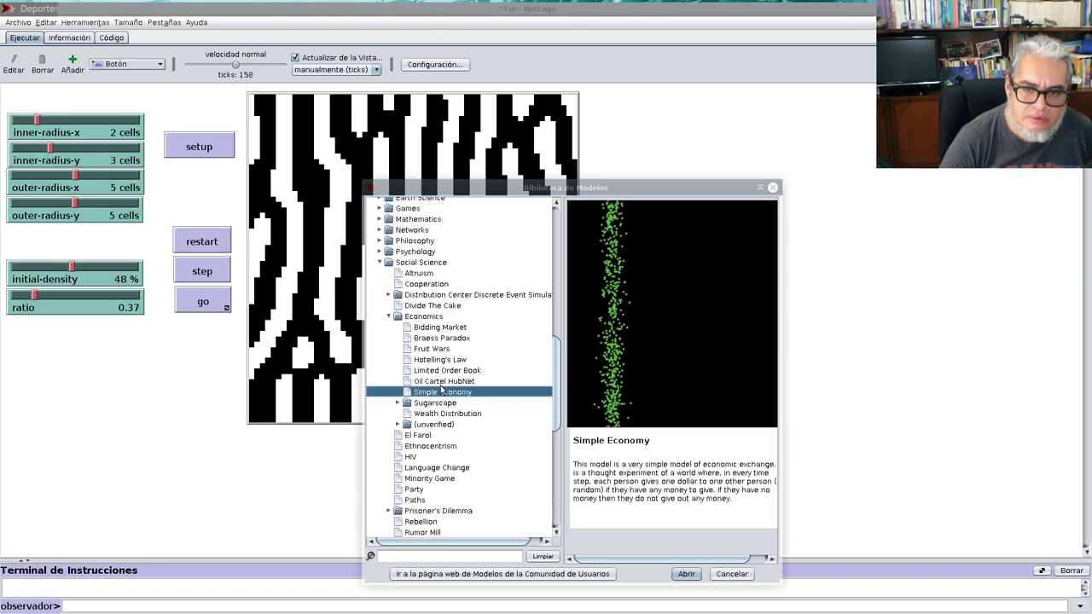
left_click(438, 383)
left_click(440, 390)
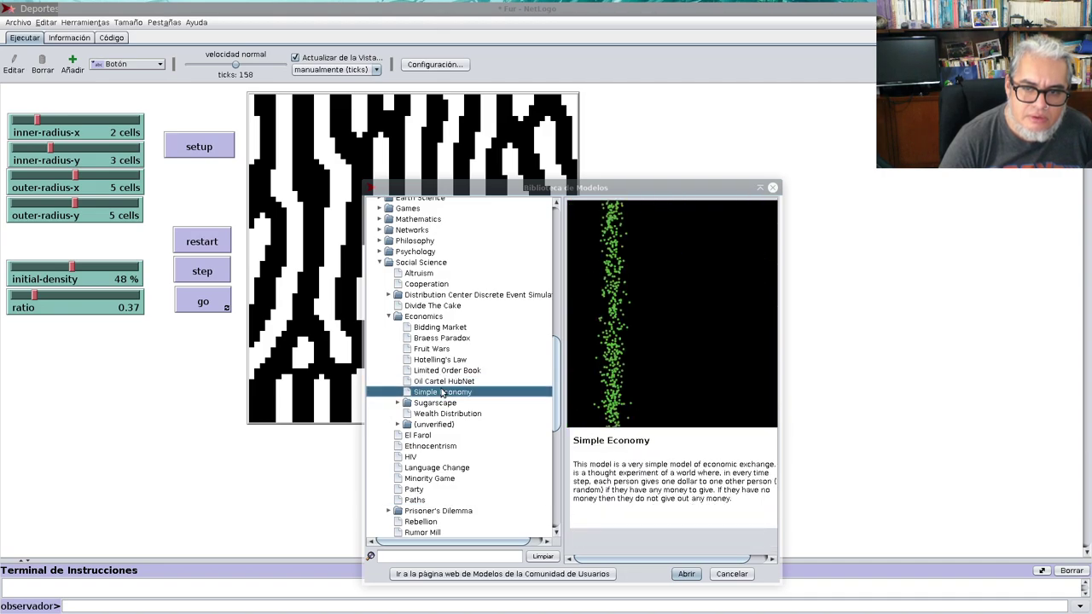
left_click(687, 574)
left_click(34, 135)
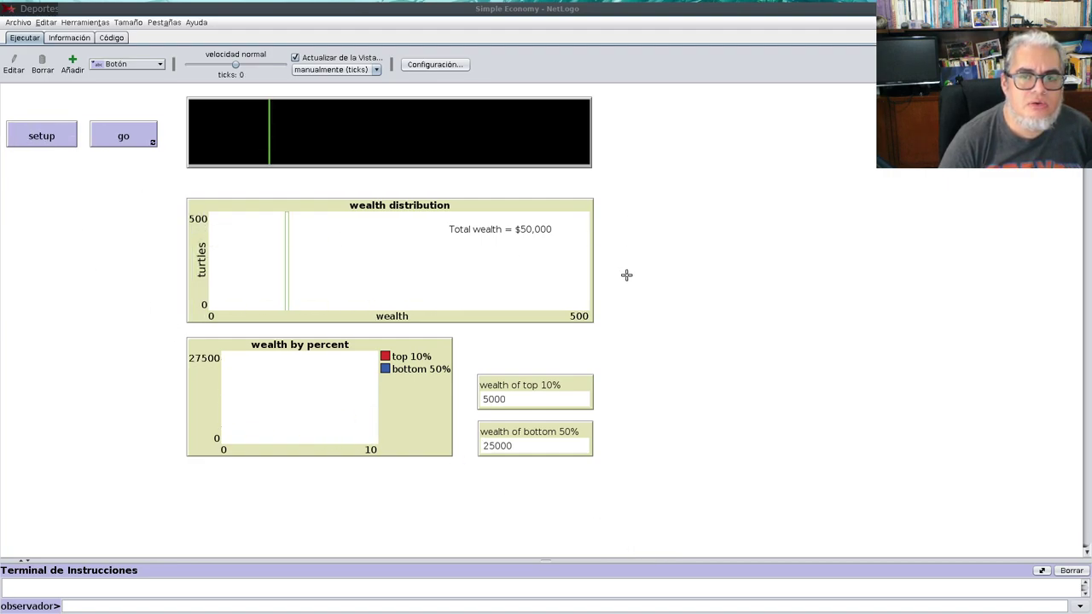
Enlarge the world view and move both wealth plots and the two wealth monitors lower on the interface.
left_click_drag(614, 183, 653, 202)
left_click(729, 286)
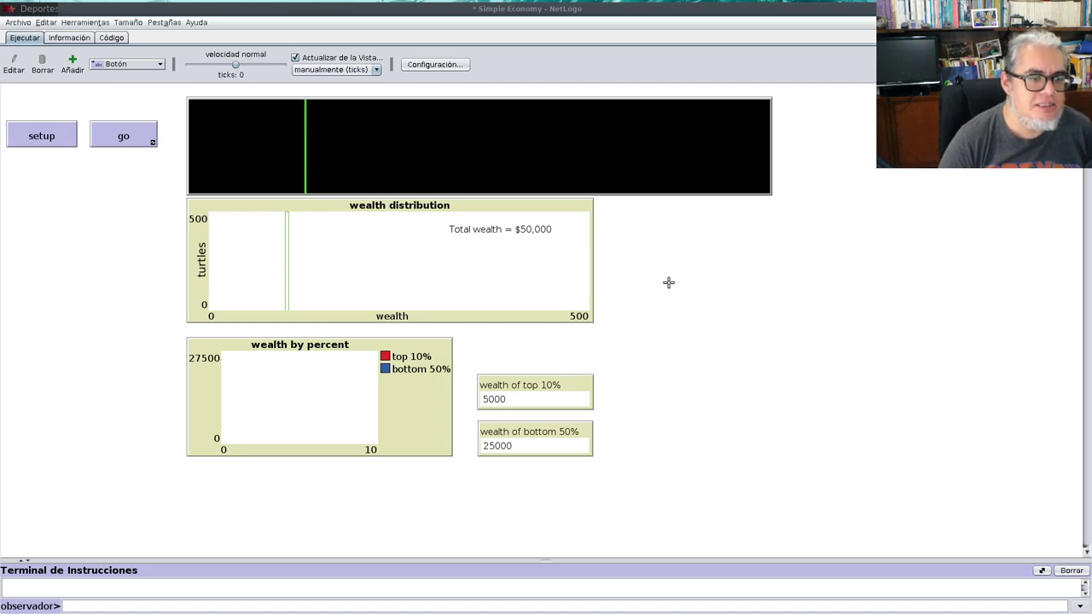
left_click(345, 443)
left_click_drag(340, 427, 346, 463)
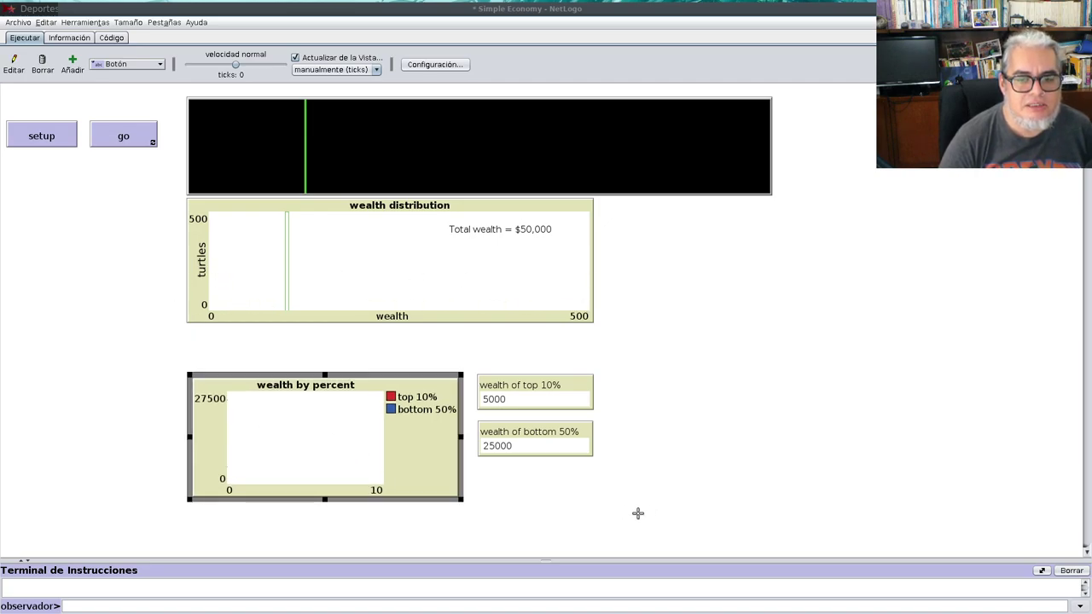
left_click_drag(621, 511, 556, 434)
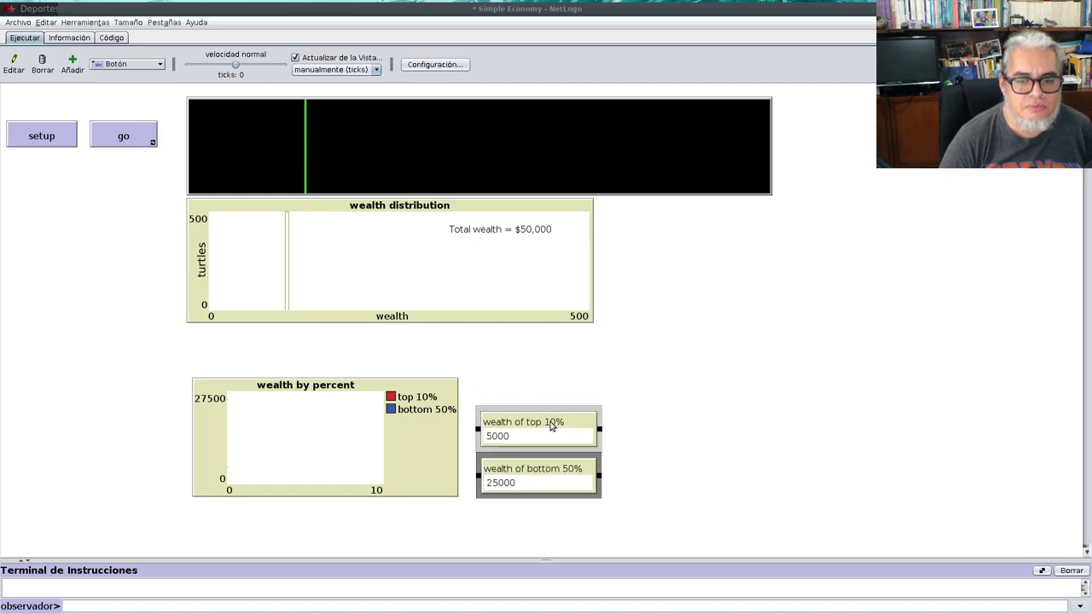
left_click_drag(657, 317, 551, 335)
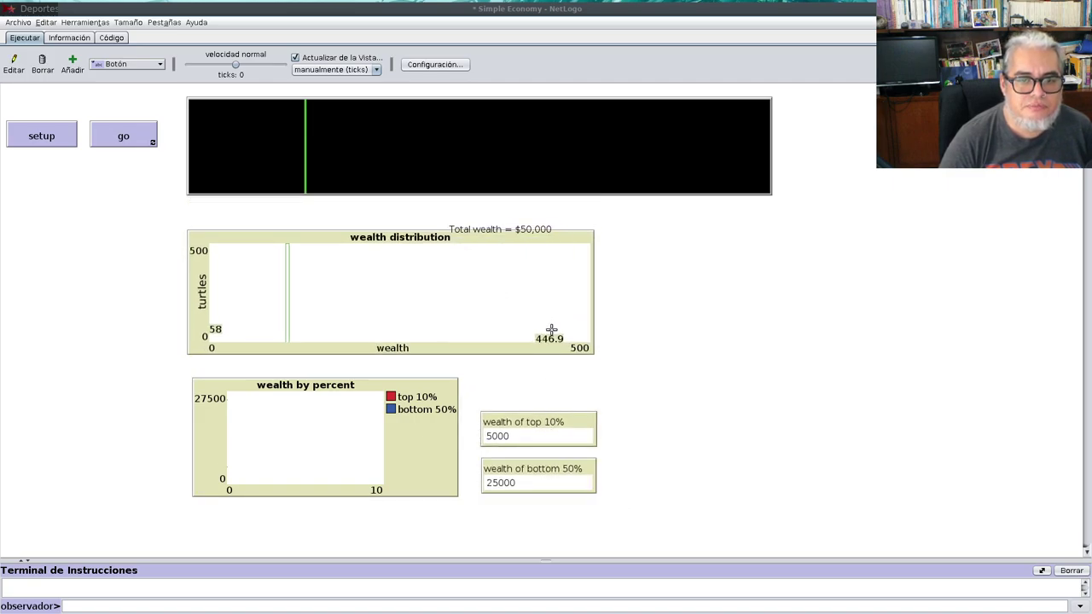
Enlarge the world view further until it nearly reaches the wealth distribution plot, and deselect it.
left_click(759, 209)
left_click_drag(759, 208, 795, 228)
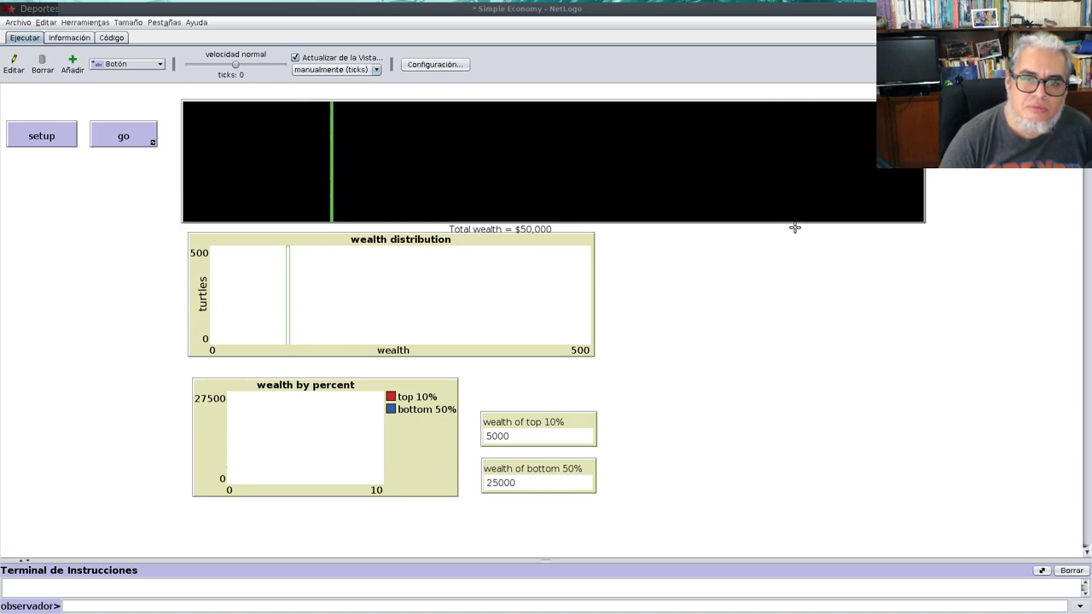
left_click(753, 285)
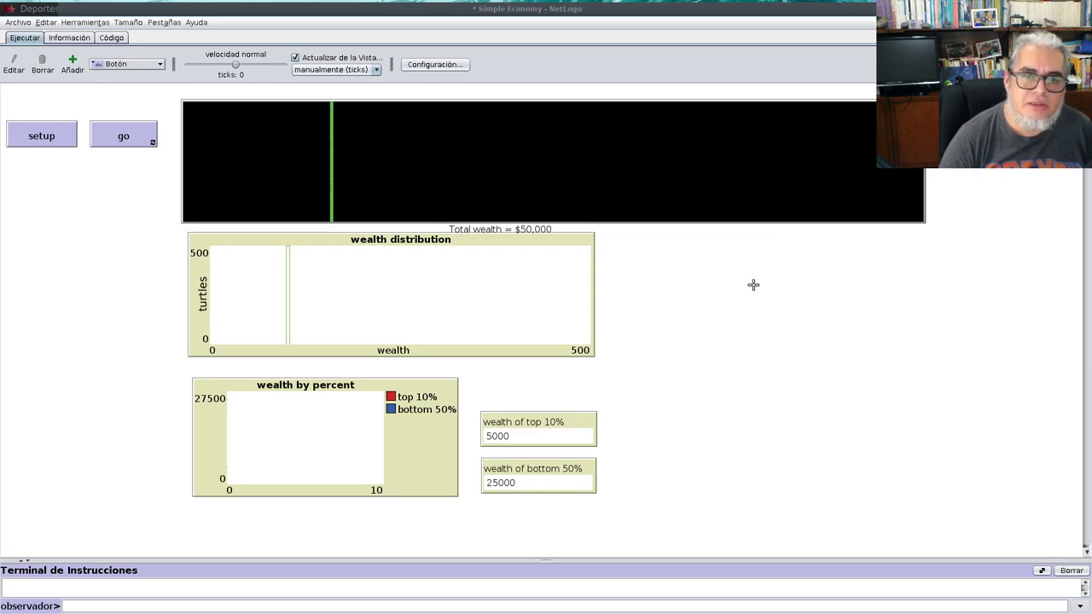
Show the model's code and examine the wealth variable and its initial value in the setup procedure.
left_click(108, 39)
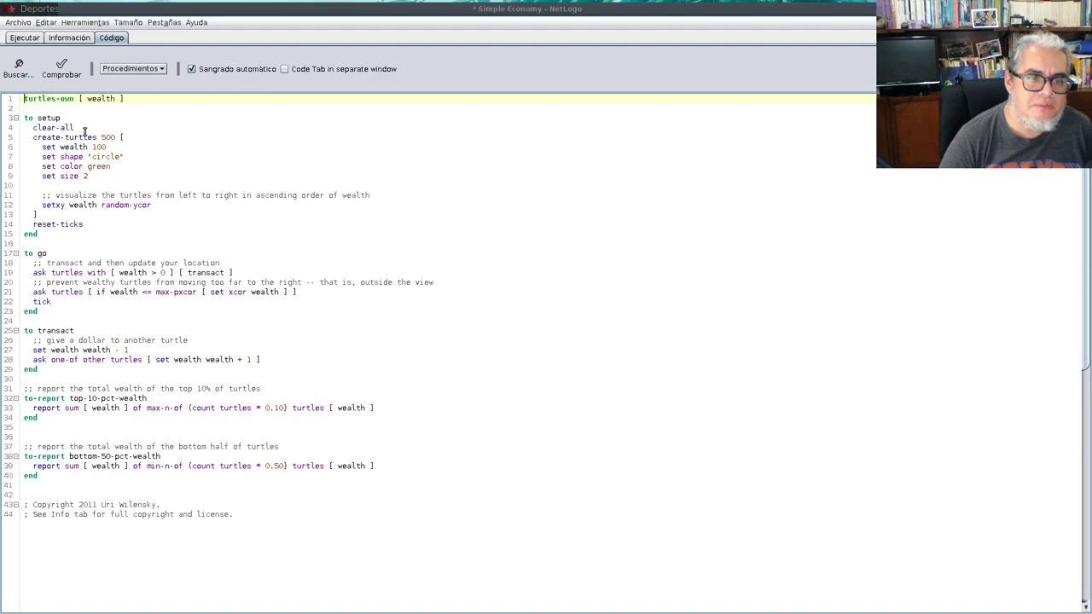
left_click_drag(85, 99, 105, 100)
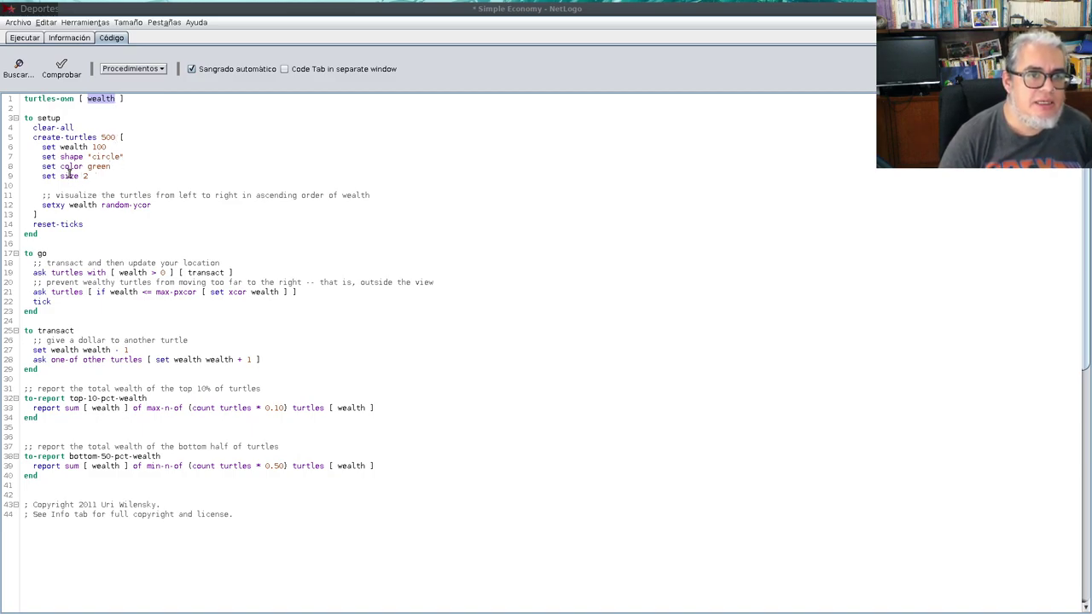
left_click(91, 148)
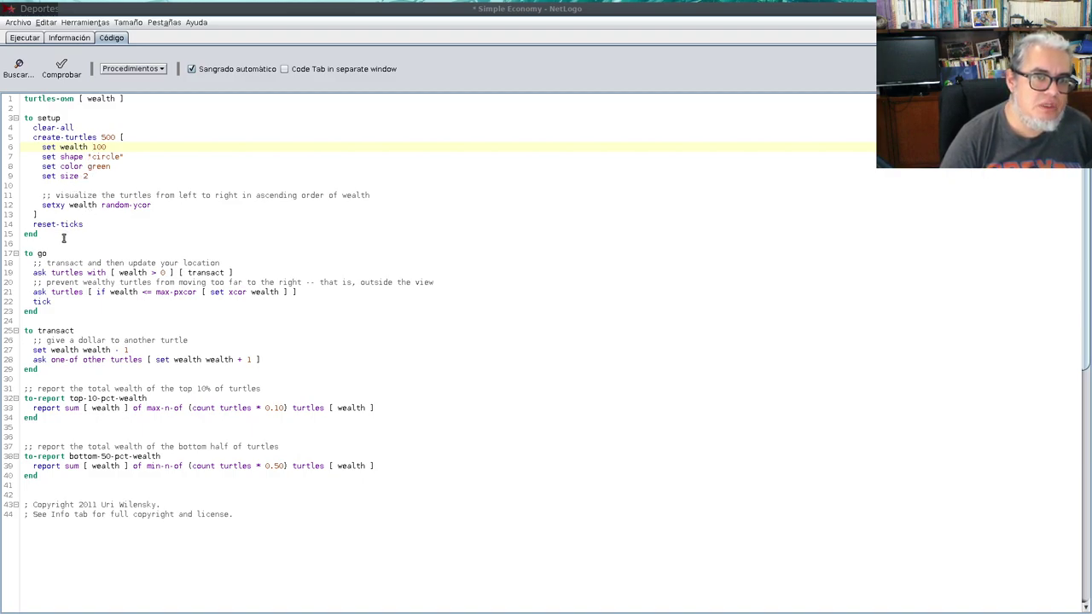
Highlight the transact call in the go procedure and enlarge the code text by three levels.
scroll(134, 266, "down", 1)
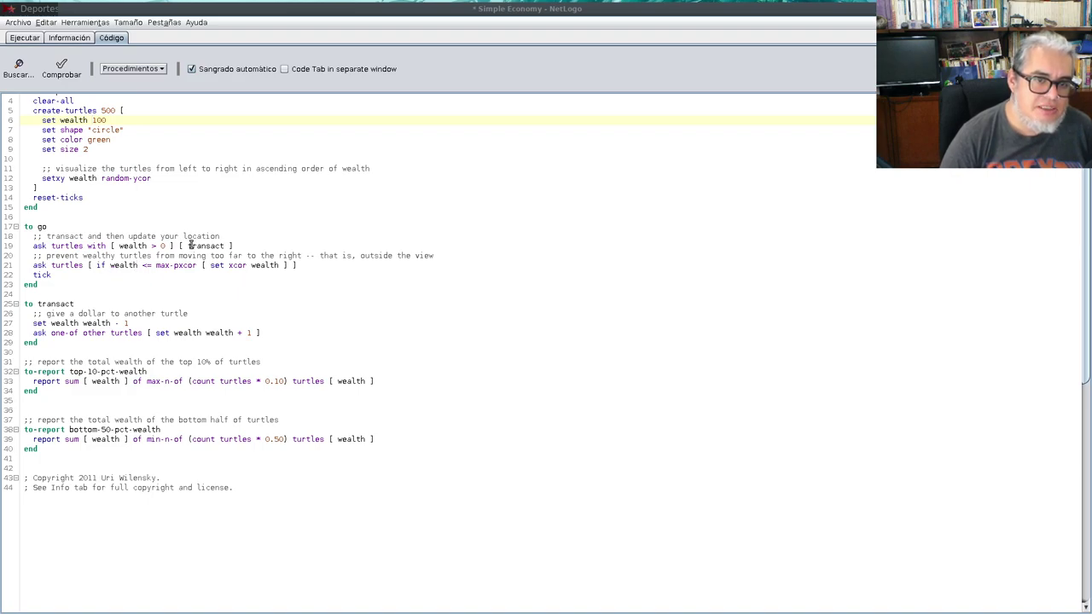
left_click_drag(191, 245, 224, 246)
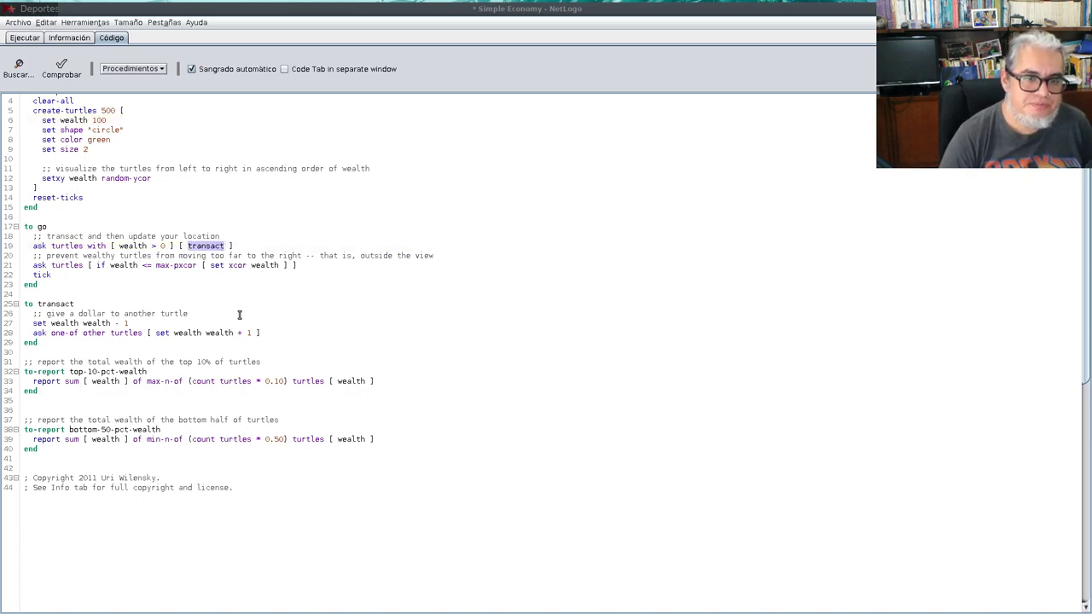
key("ctrl+equal")
key("ctrl+equal")
key("ctrl+equal")
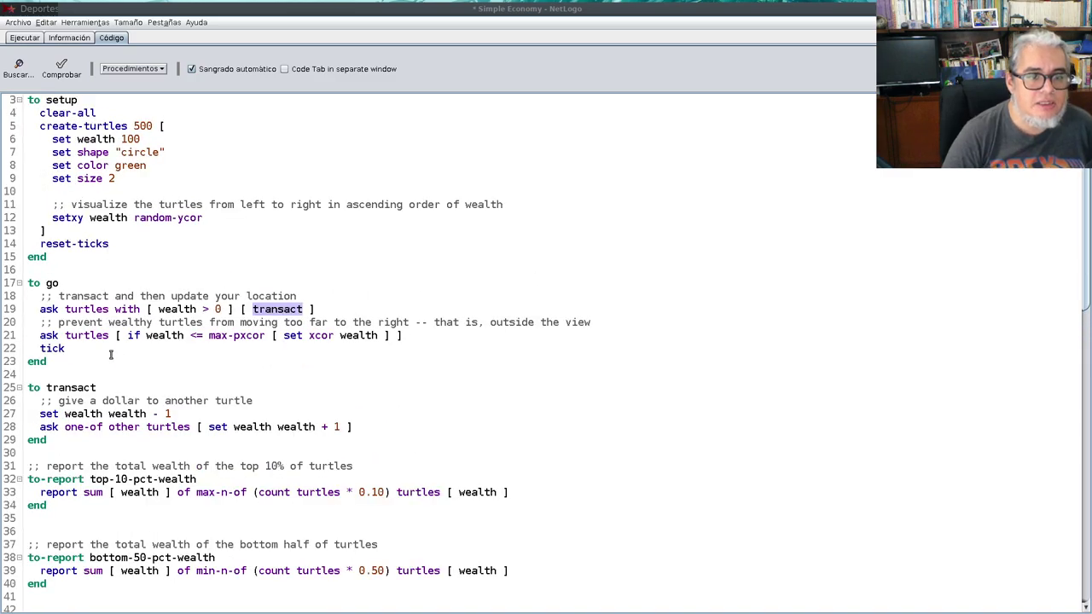
Examine the wealth condition that limits turtle movement in the go procedure, and the wealth reporters further down.
left_click(68, 337)
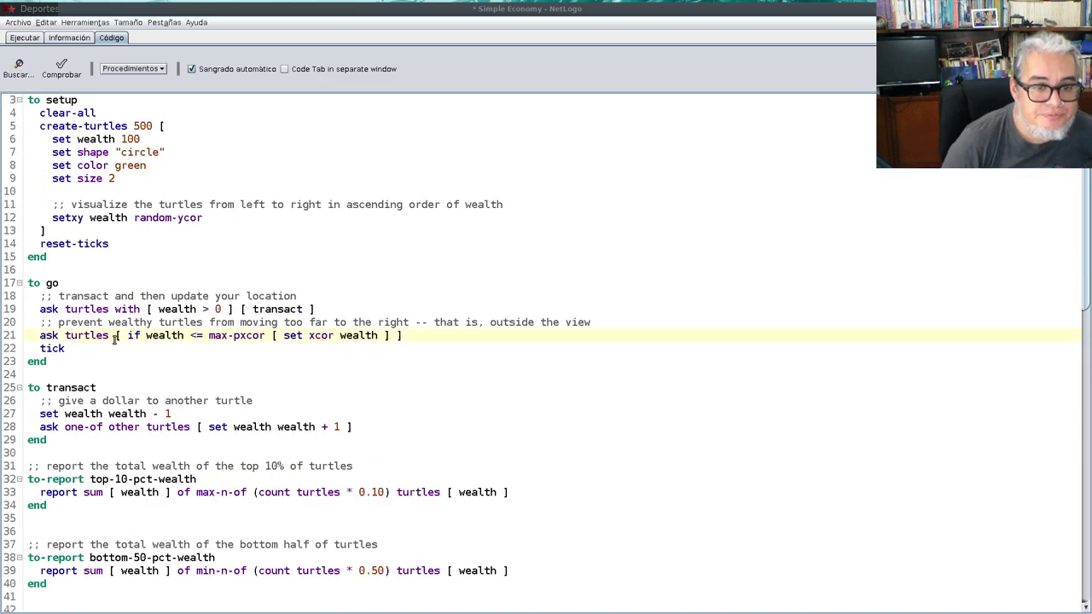
left_click_drag(126, 335, 182, 335)
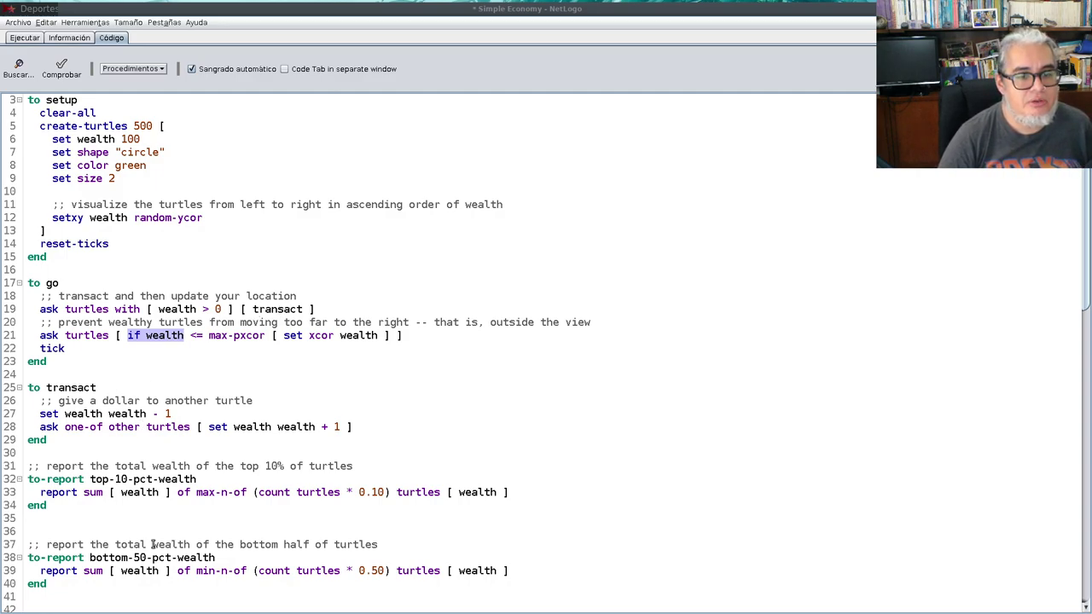
scroll(154, 544, "down", 3)
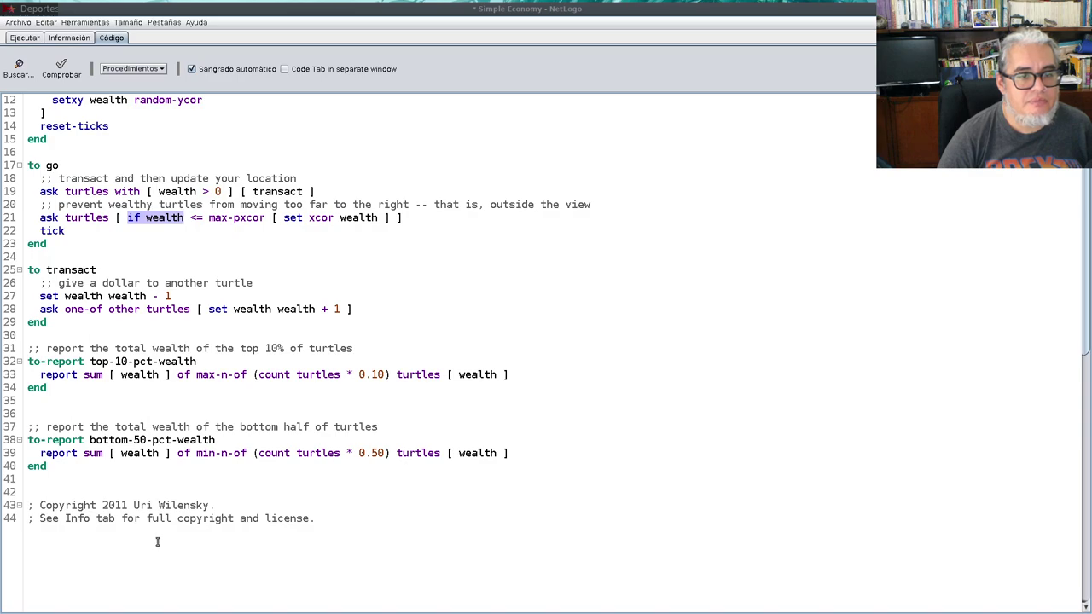
scroll(157, 542, "down", 1)
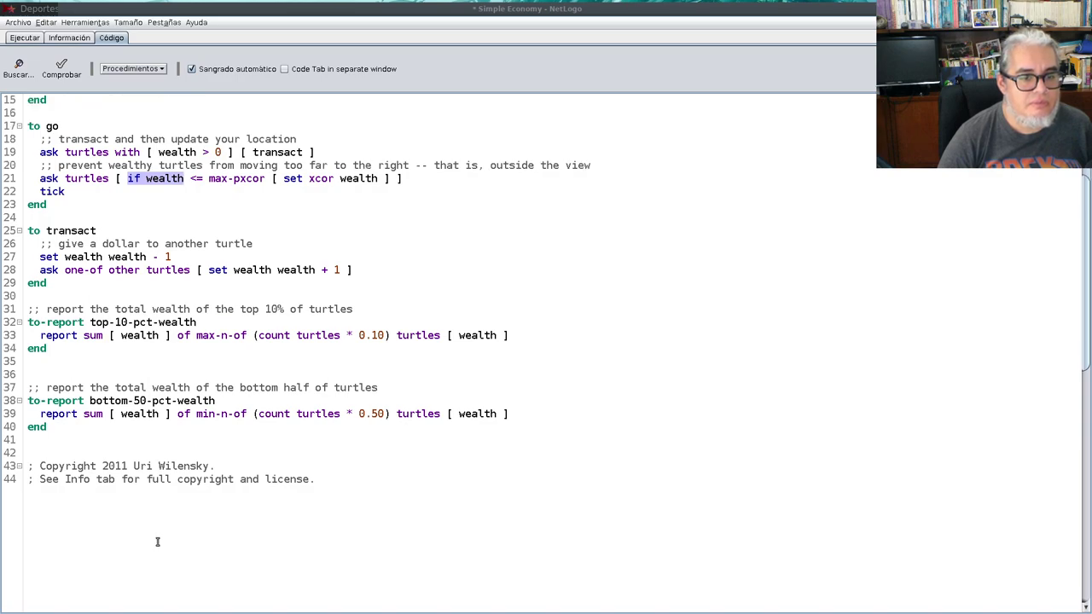
Return from the code to the model's interface, initialize the Simple Economy simulation and start running it.
scroll(157, 541, "down", 1)
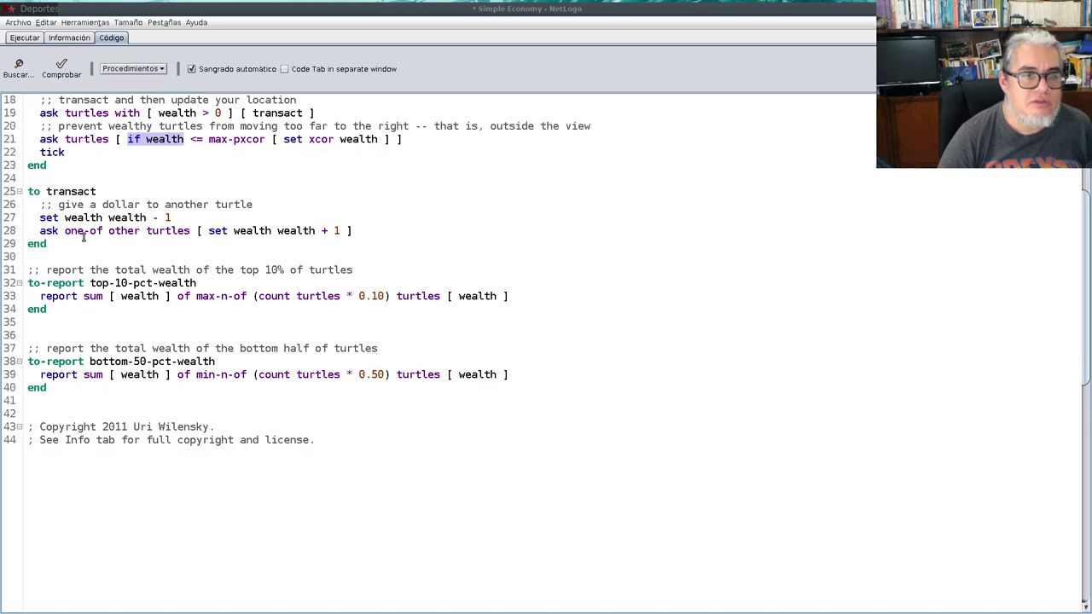
left_click(26, 37)
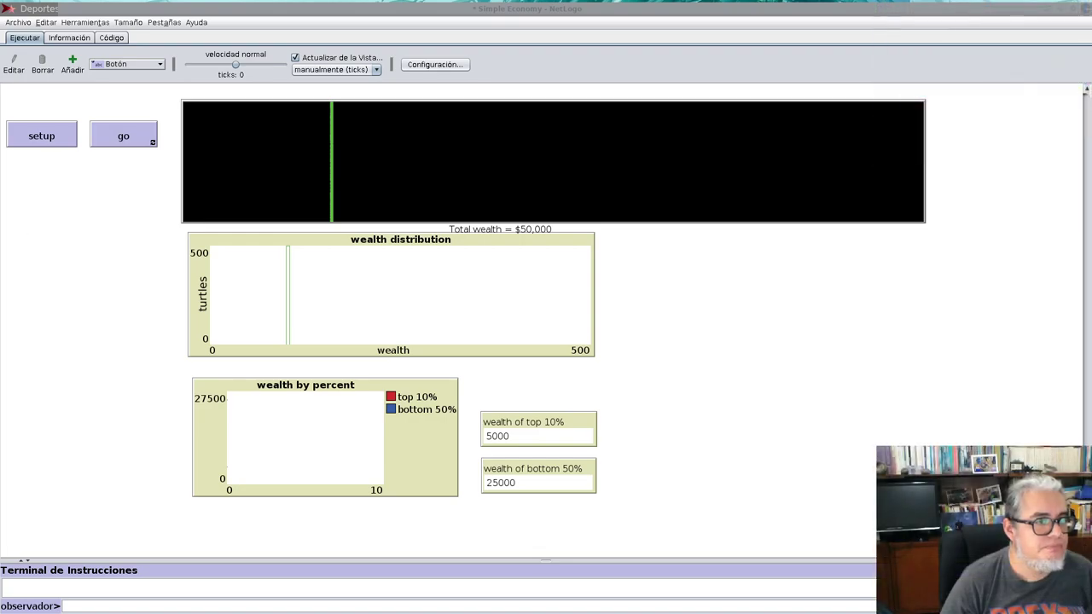
left_click(54, 138)
left_click(133, 145)
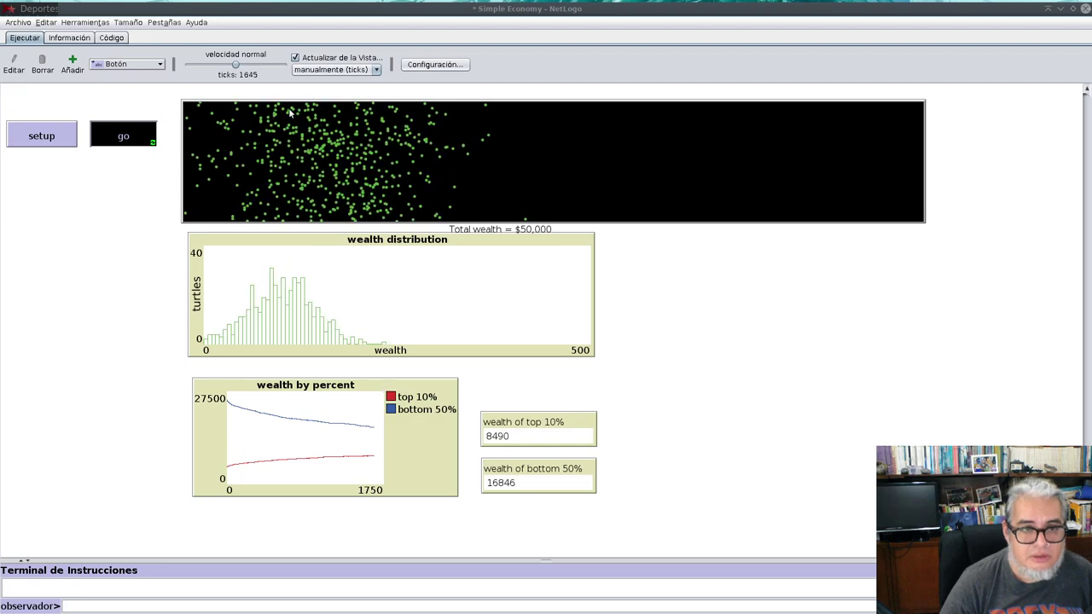
Speed up the simulation and run it in stages to about 6400 ticks, pausing to examine the wealth distribution and wealth by percent plots.
left_click(265, 65)
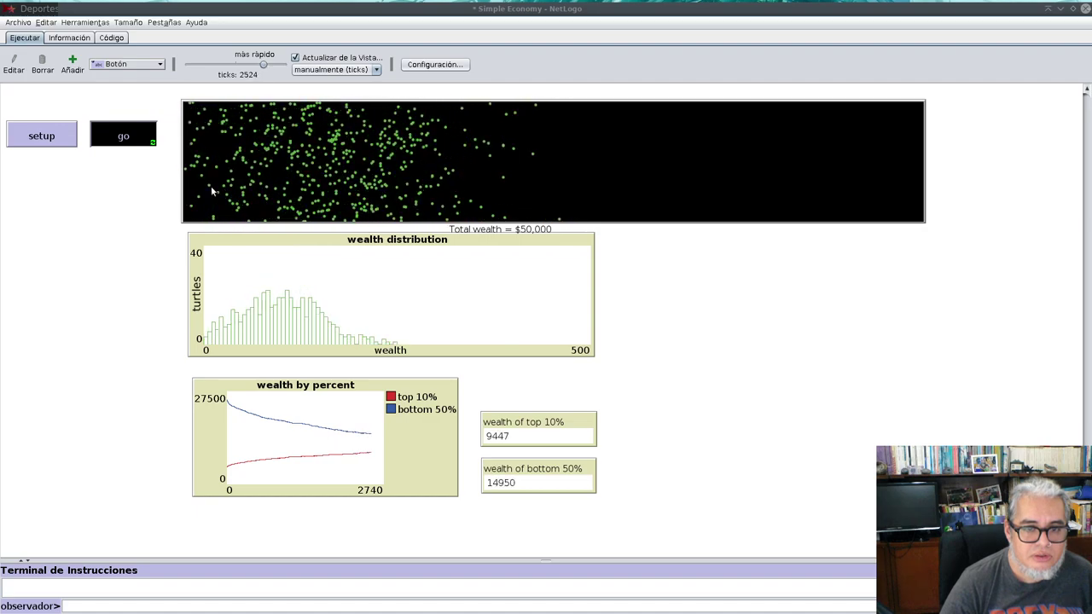
left_click(141, 139)
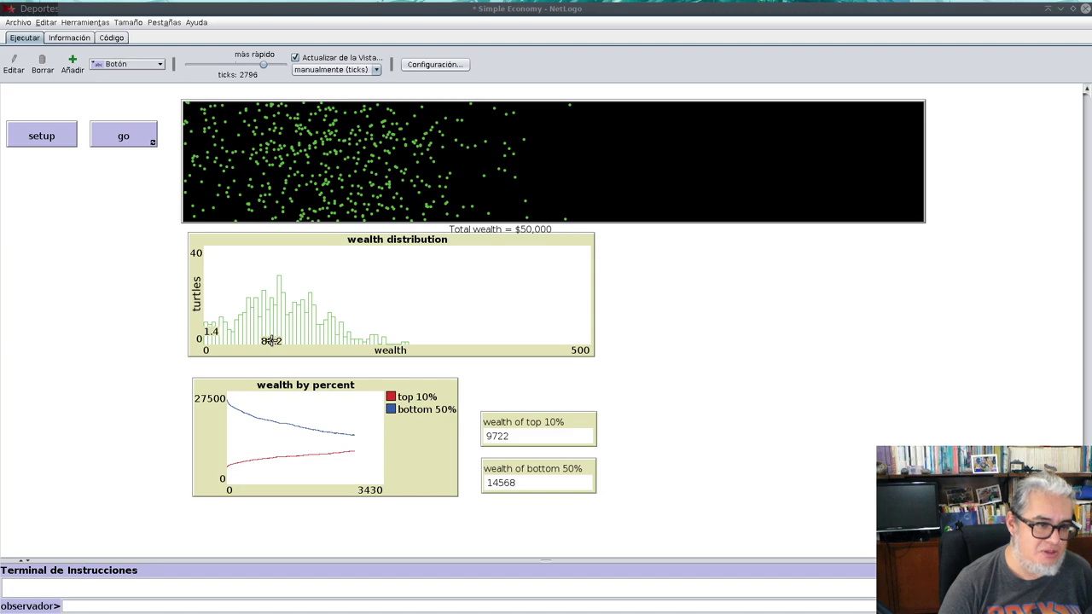
left_click(139, 143)
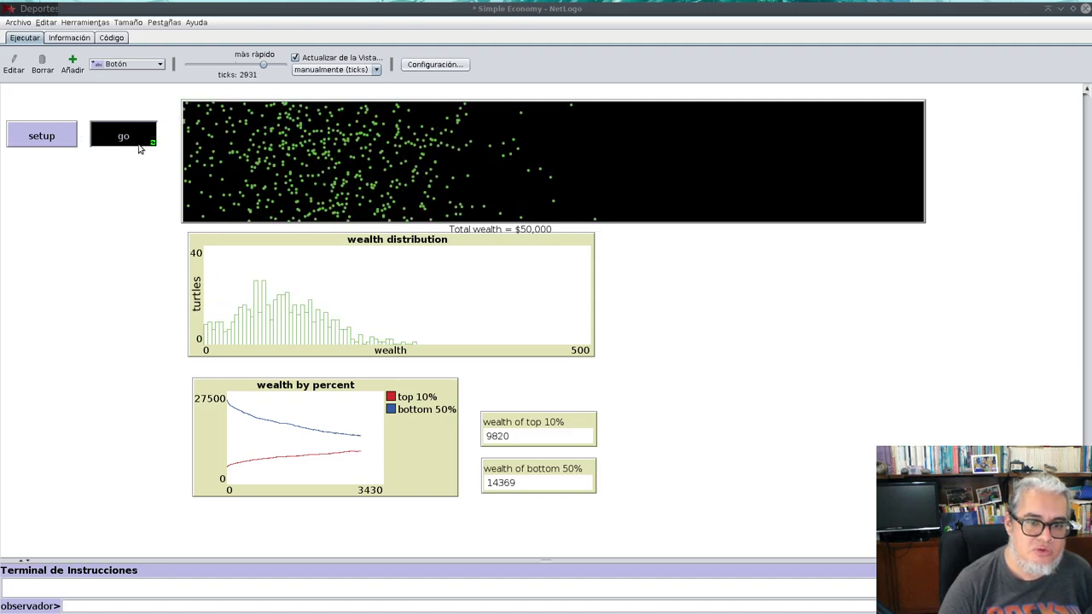
left_click(138, 145)
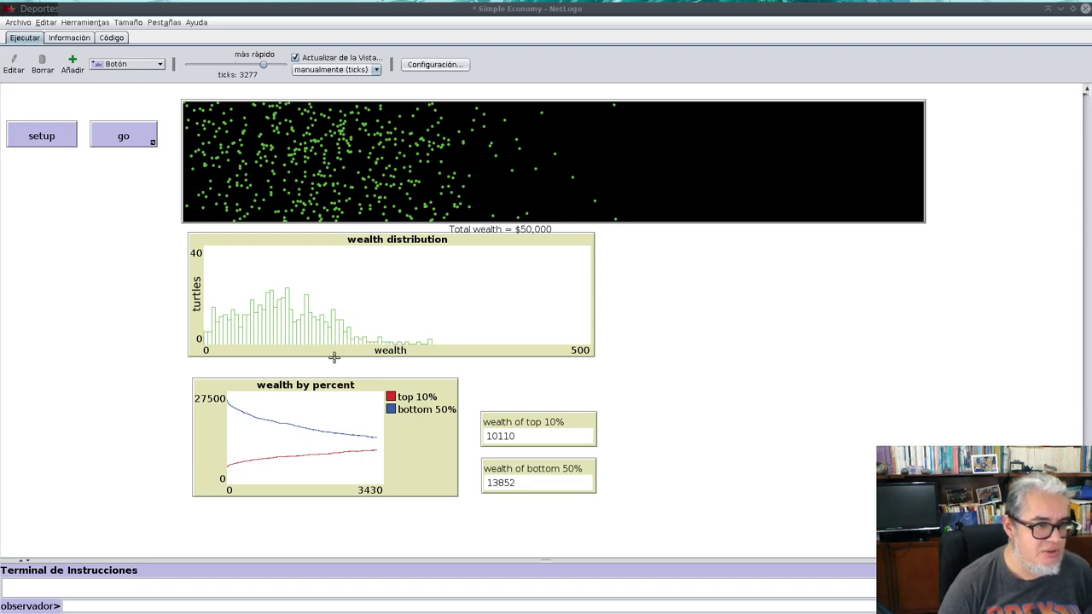
left_click(135, 136)
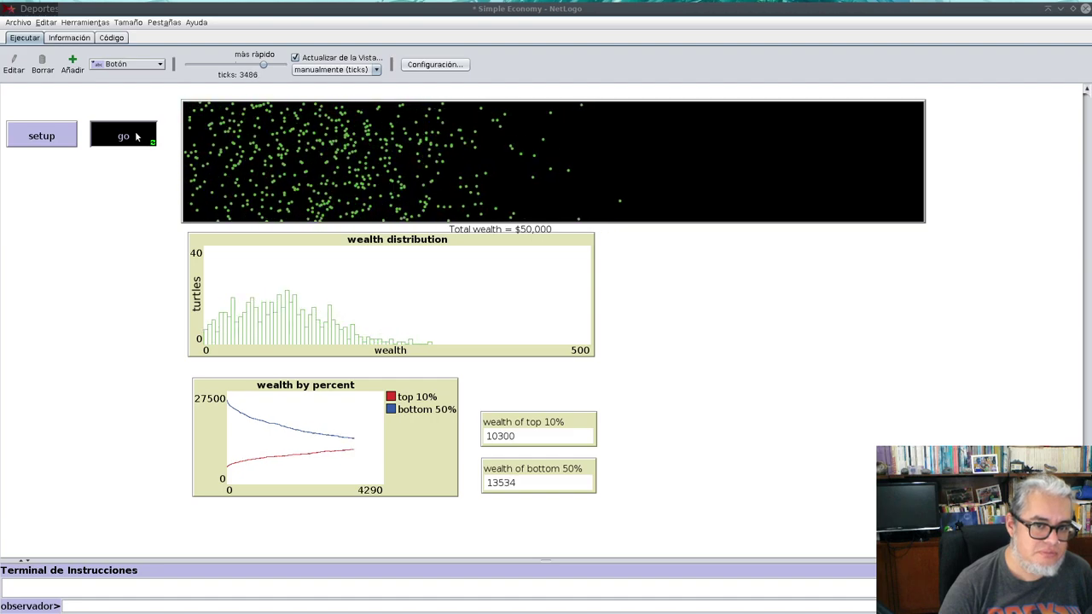
left_click(128, 135)
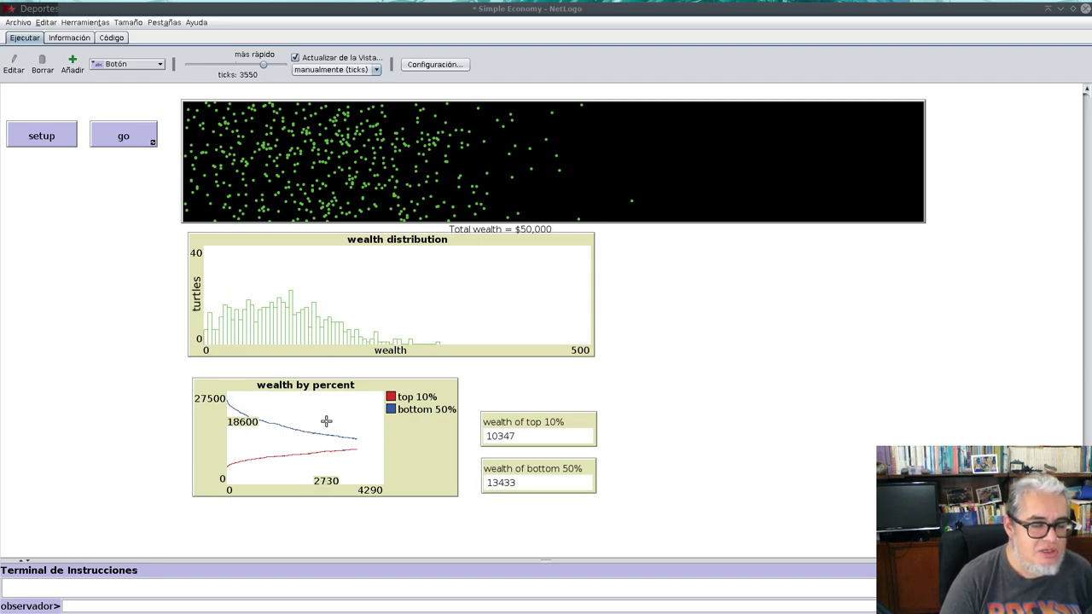
left_click(99, 147)
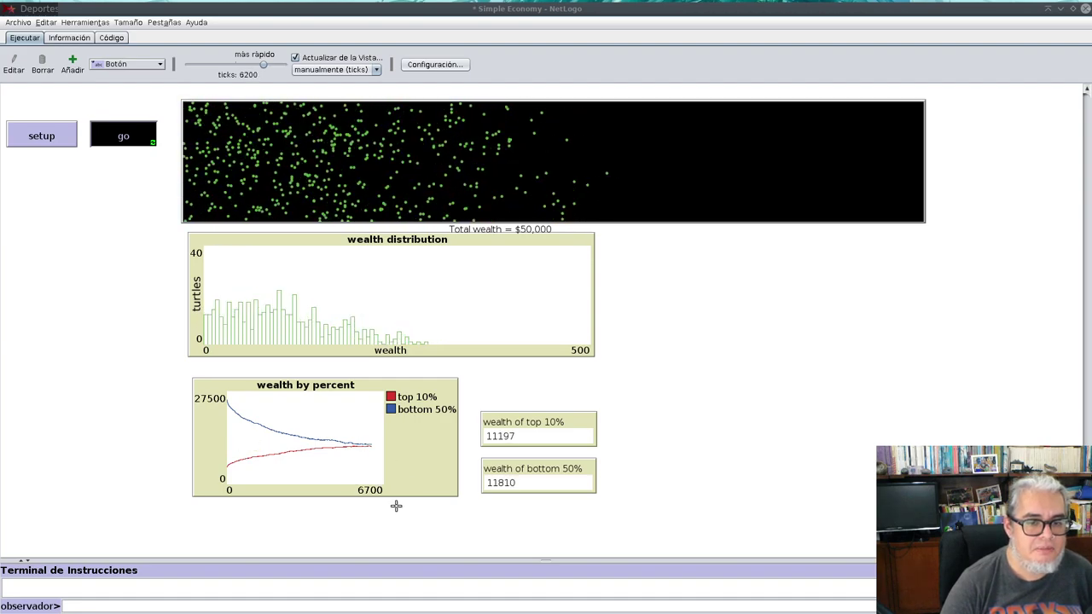
left_click(135, 135)
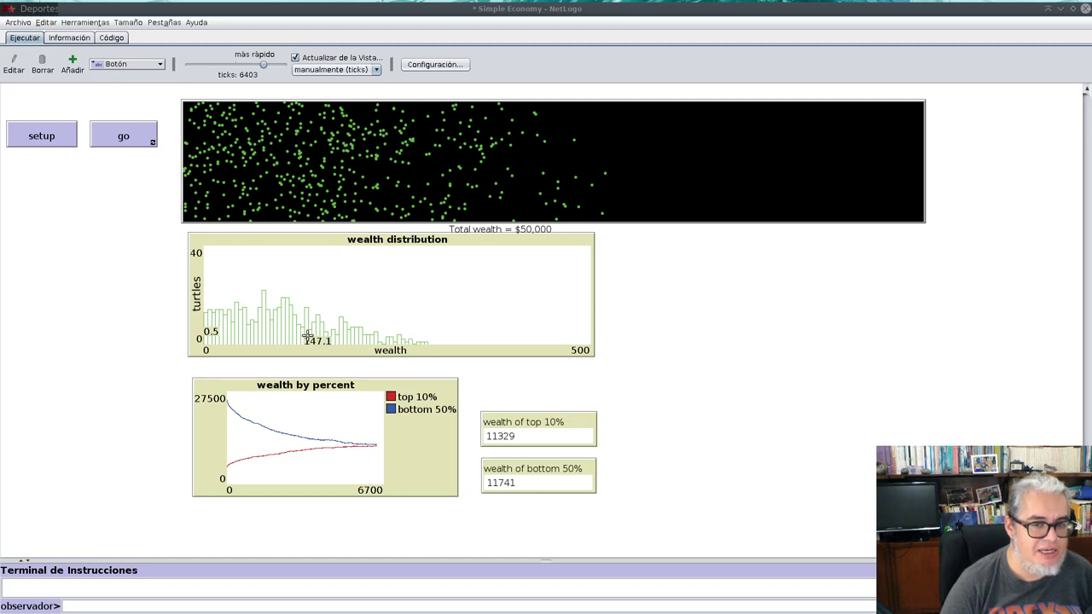
Set up the economy again, run it to about 3900 ticks, and reset it to its initial state.
left_click(57, 135)
left_click(109, 137)
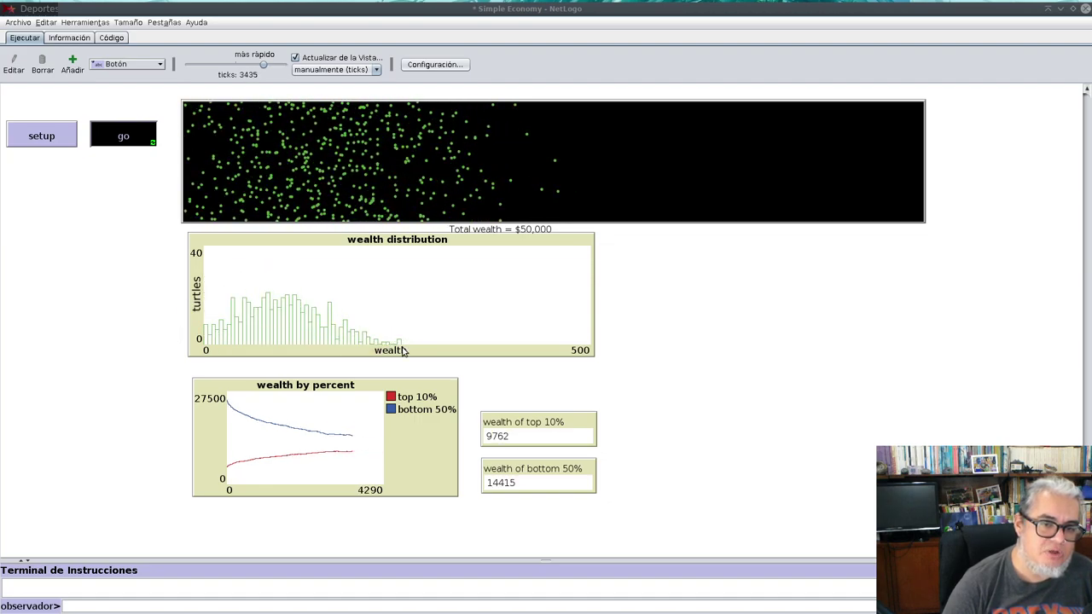
left_click(122, 146)
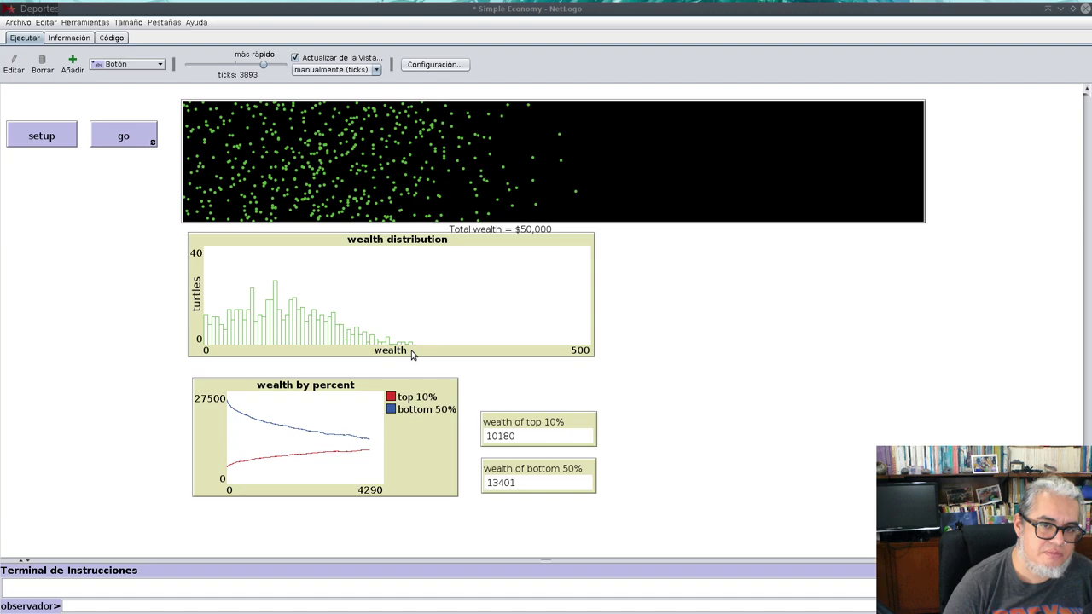
left_click(44, 138)
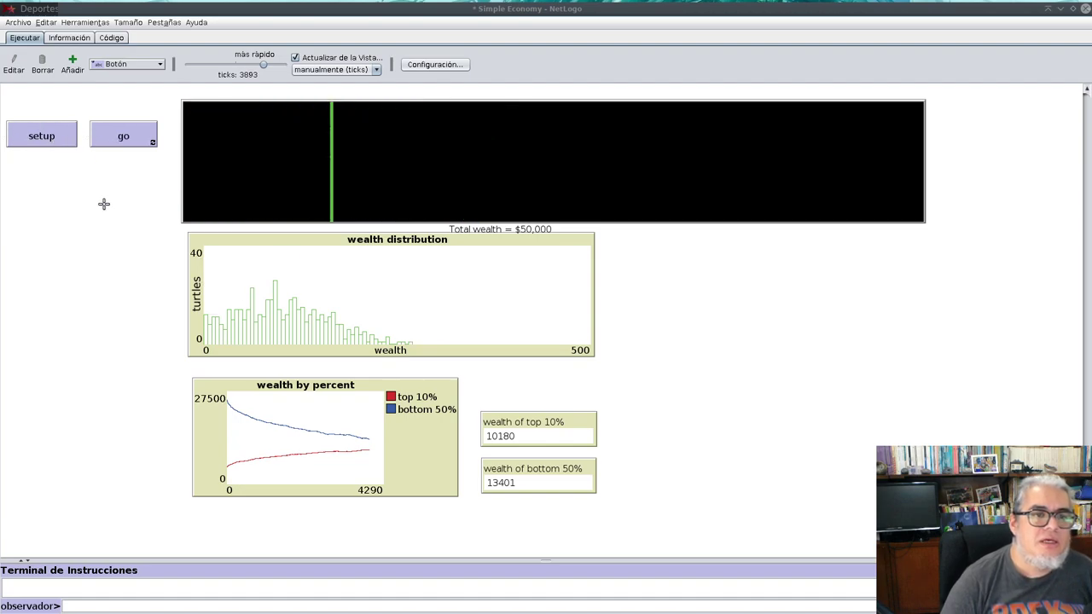
left_click(120, 38)
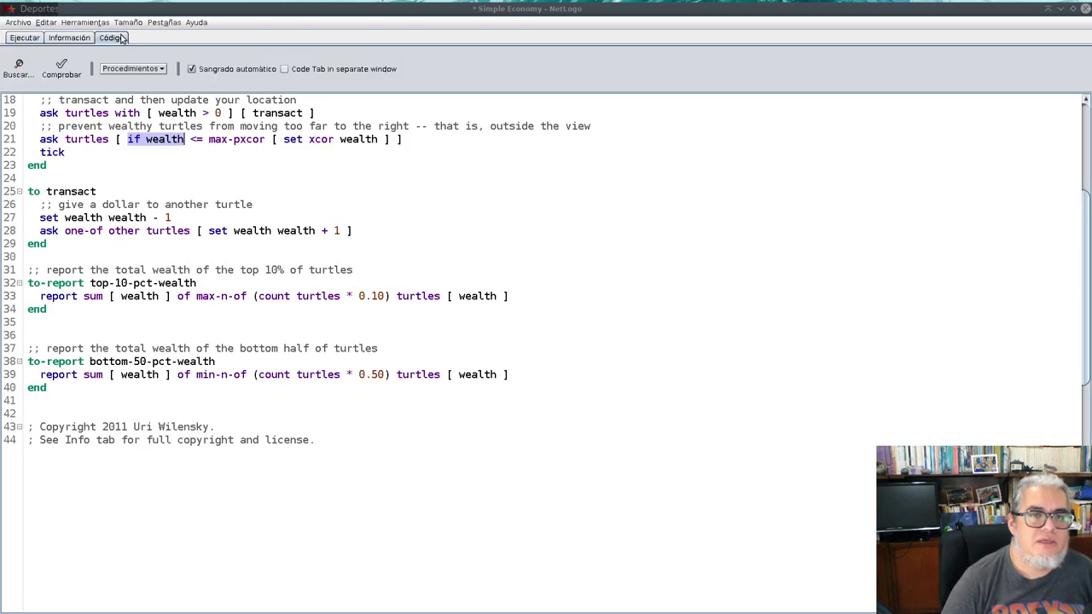
left_click(30, 39)
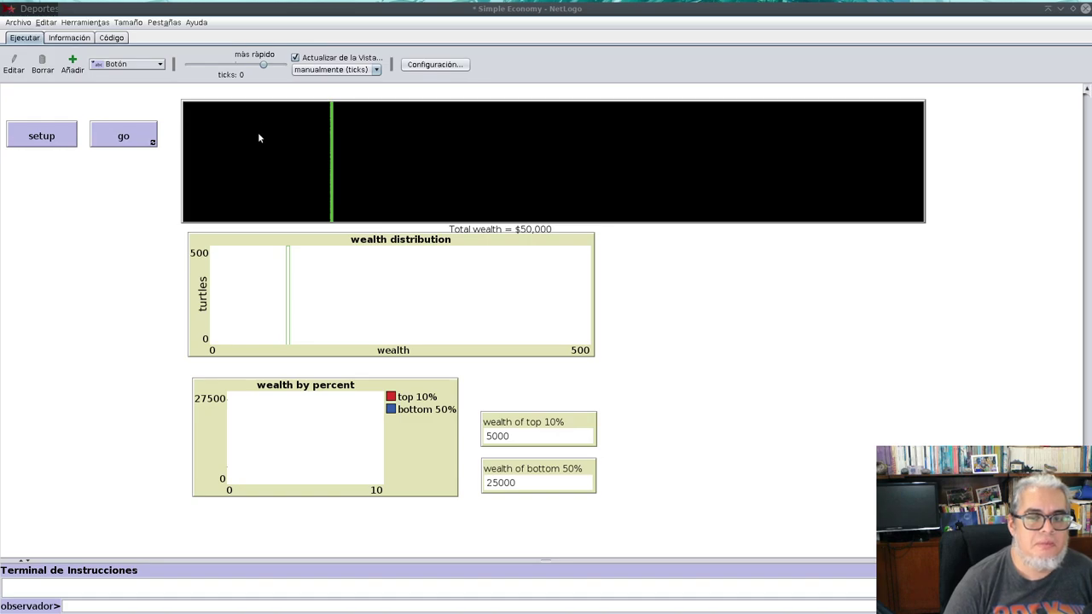
Open the models library, discarding the changes to Simple Economy, and expand the System Dynamics folder.
left_click(29, 23)
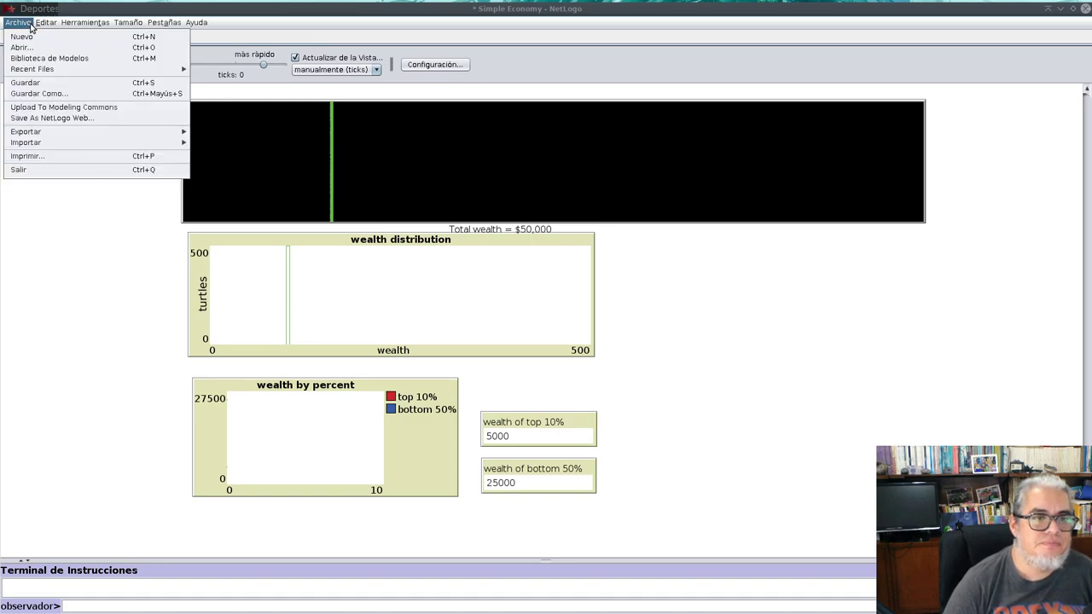
left_click(58, 60)
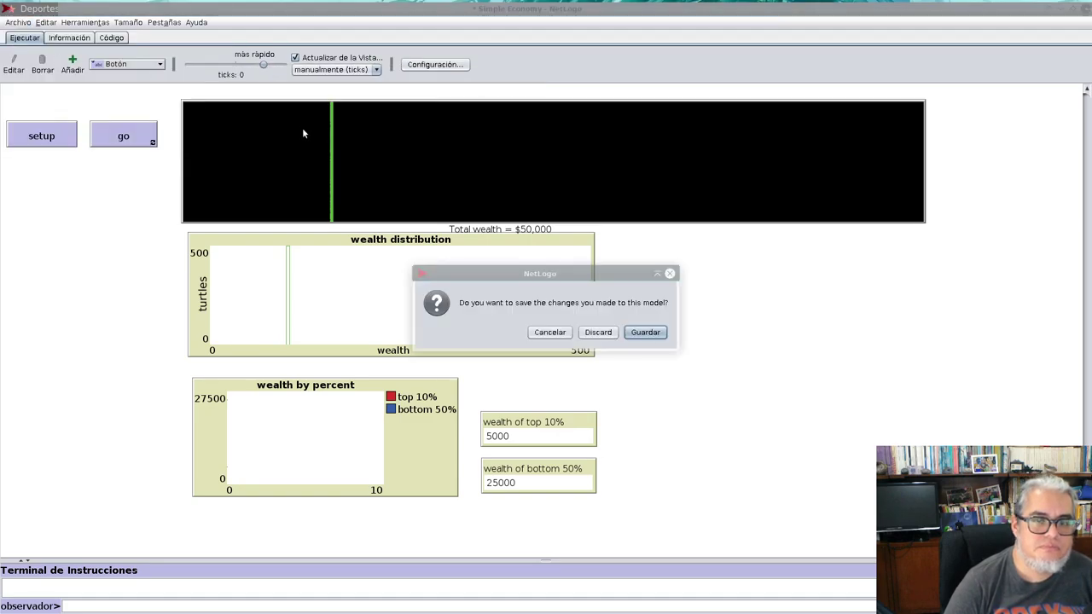
left_click(605, 335)
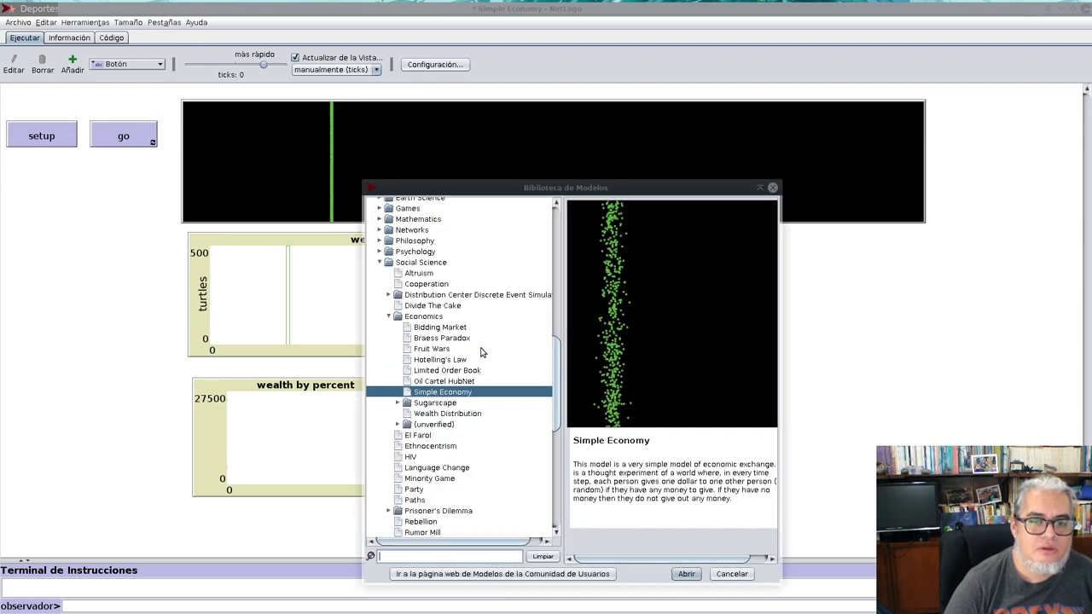
left_click_drag(554, 372, 561, 442)
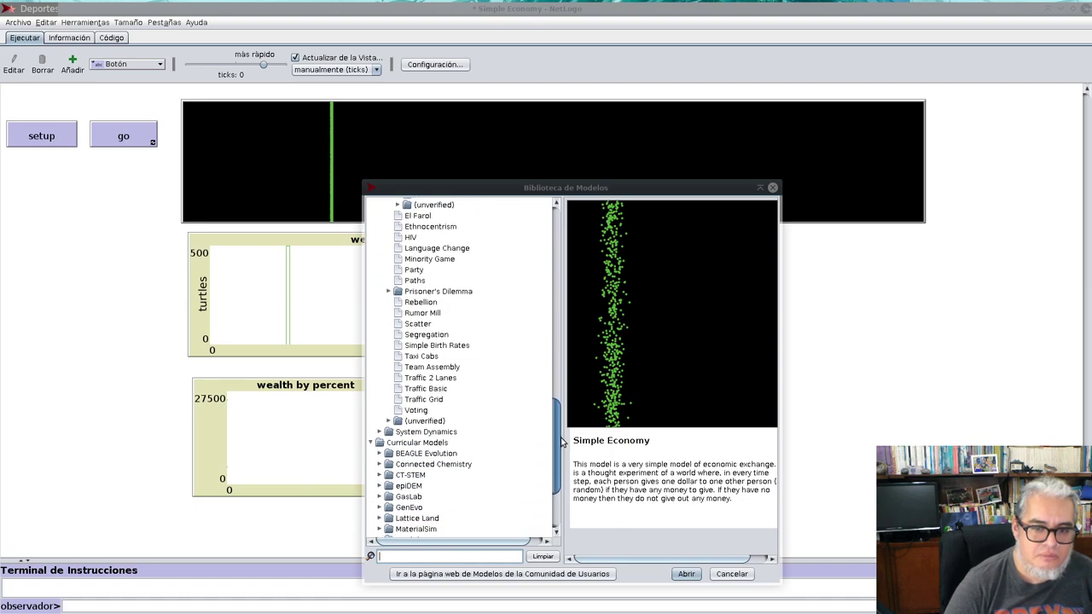
left_click(380, 433)
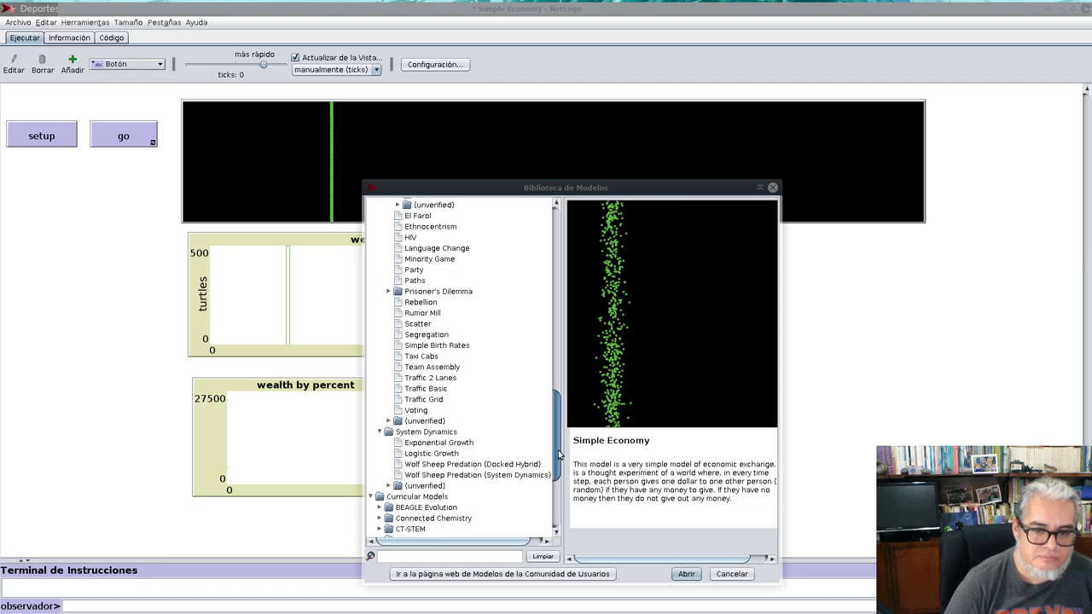
left_click_drag(554, 472, 563, 414)
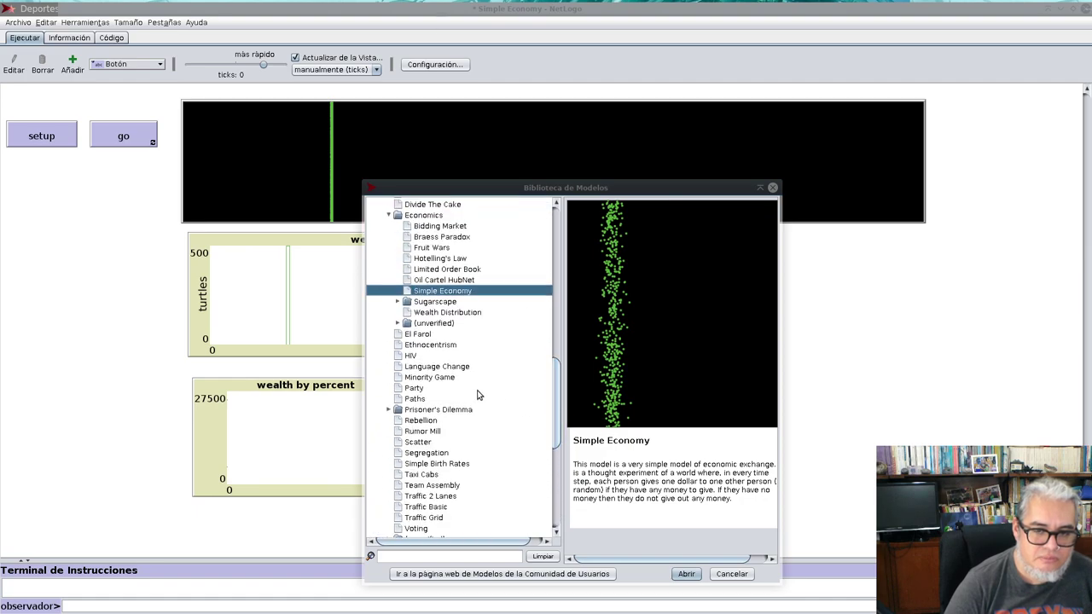
Preview the descriptions of Social Science models such as Wealth Distribution, Ethnocentrism, El Farol, Language Change, Minority Game, Paths, Rumor Mill and Scatter.
left_click(434, 313)
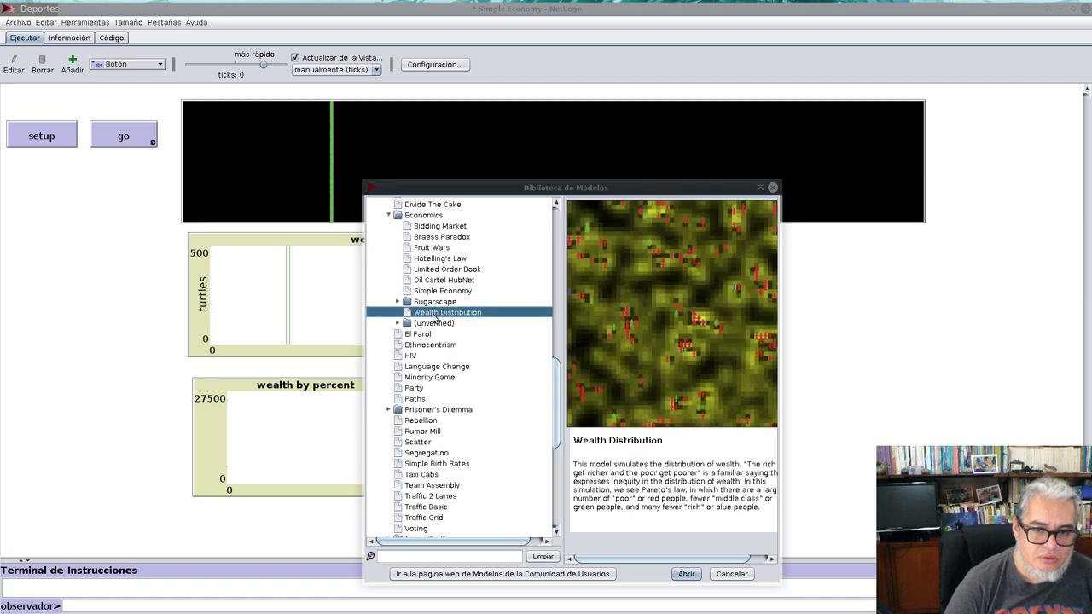
left_click(427, 345)
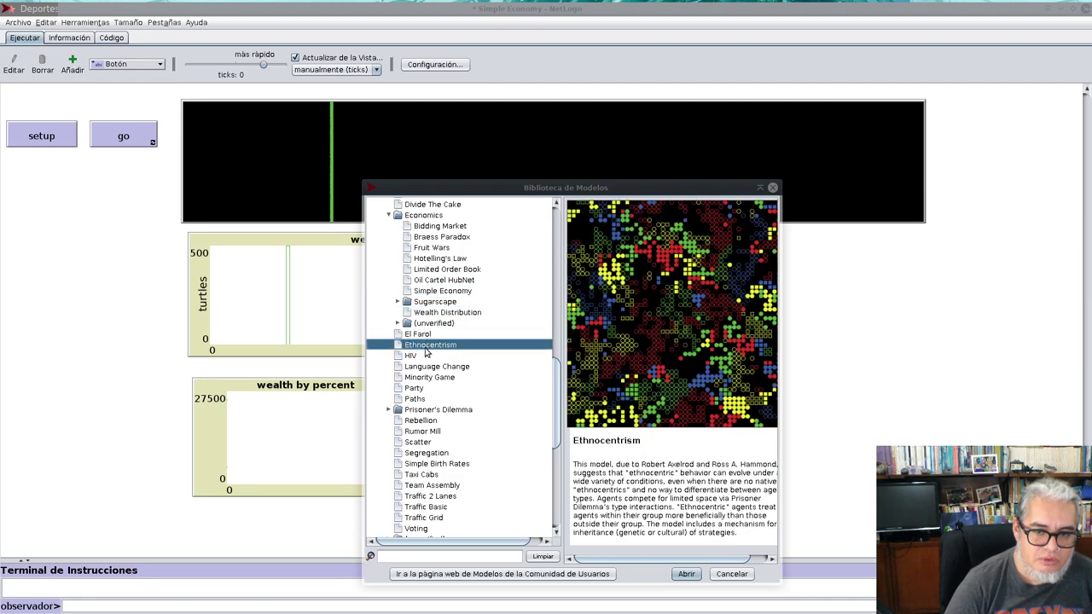
left_click(429, 334)
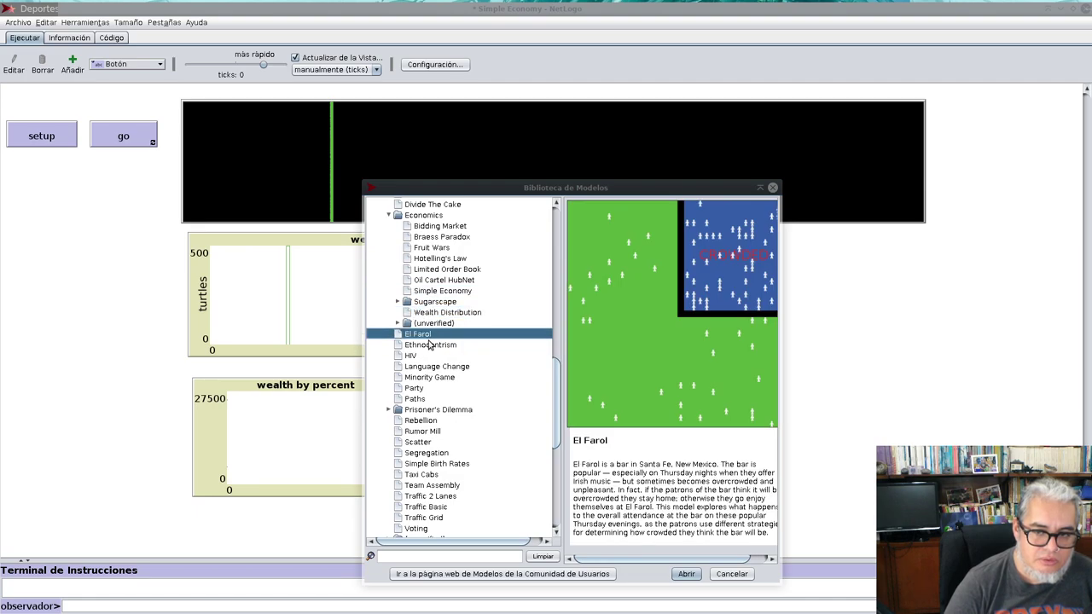
left_click(422, 367)
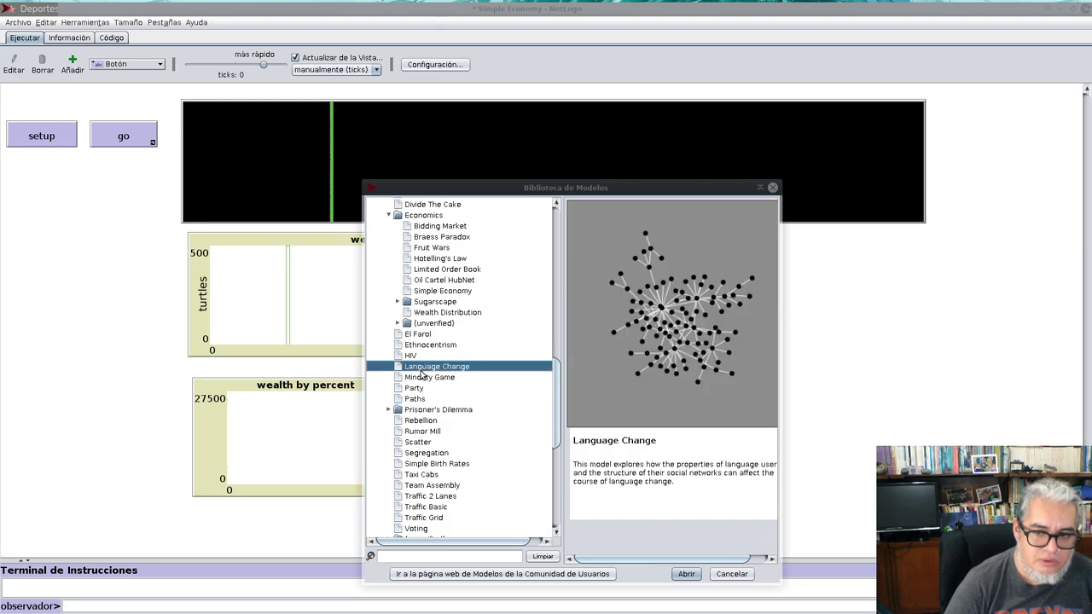
left_click(418, 380)
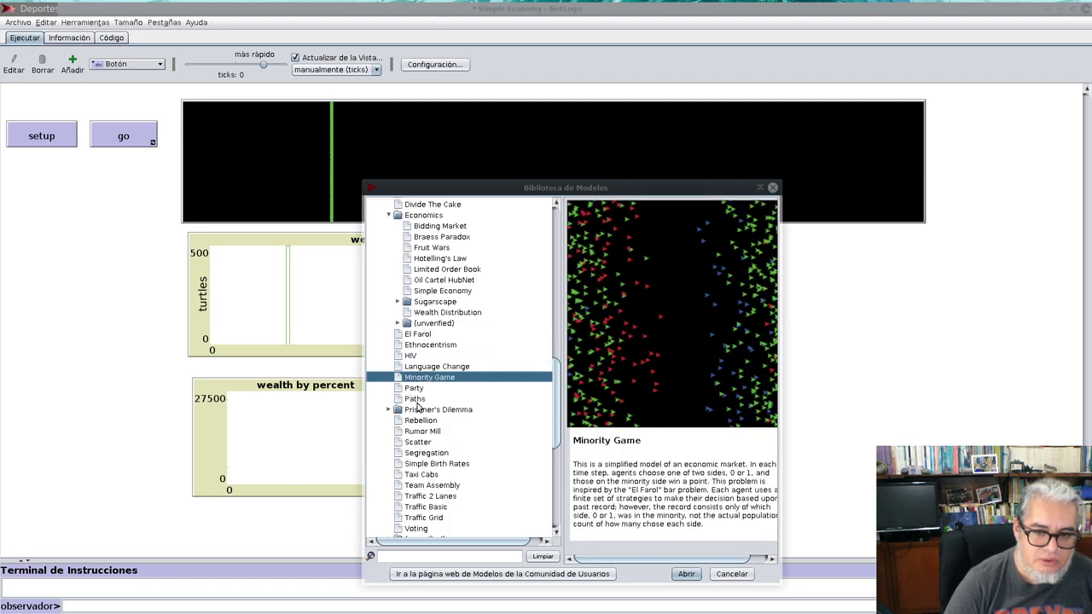
left_click(415, 400)
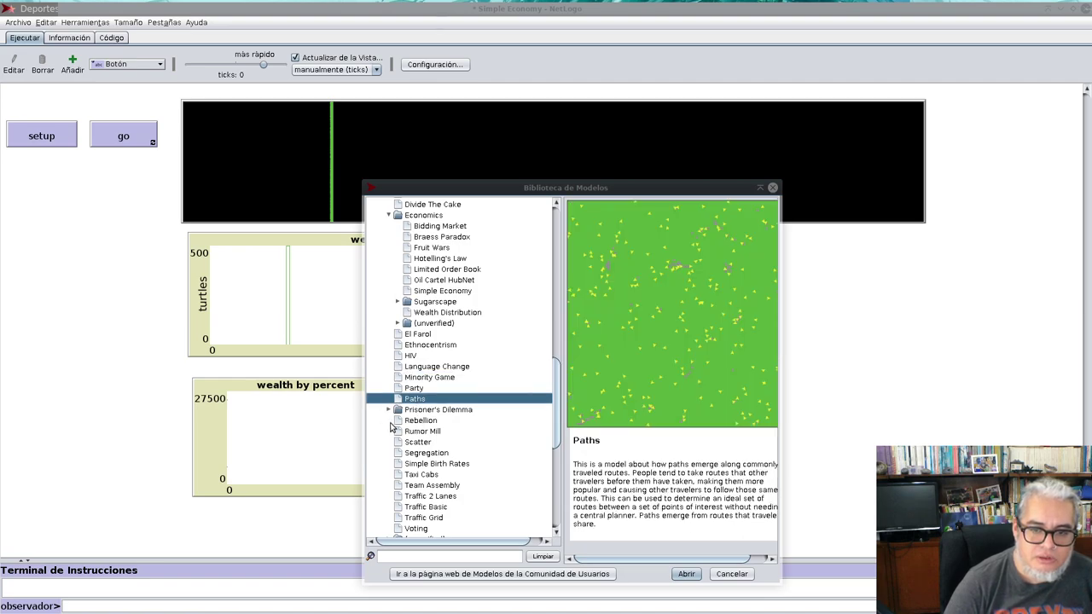
left_click(416, 421)
left_click(411, 433)
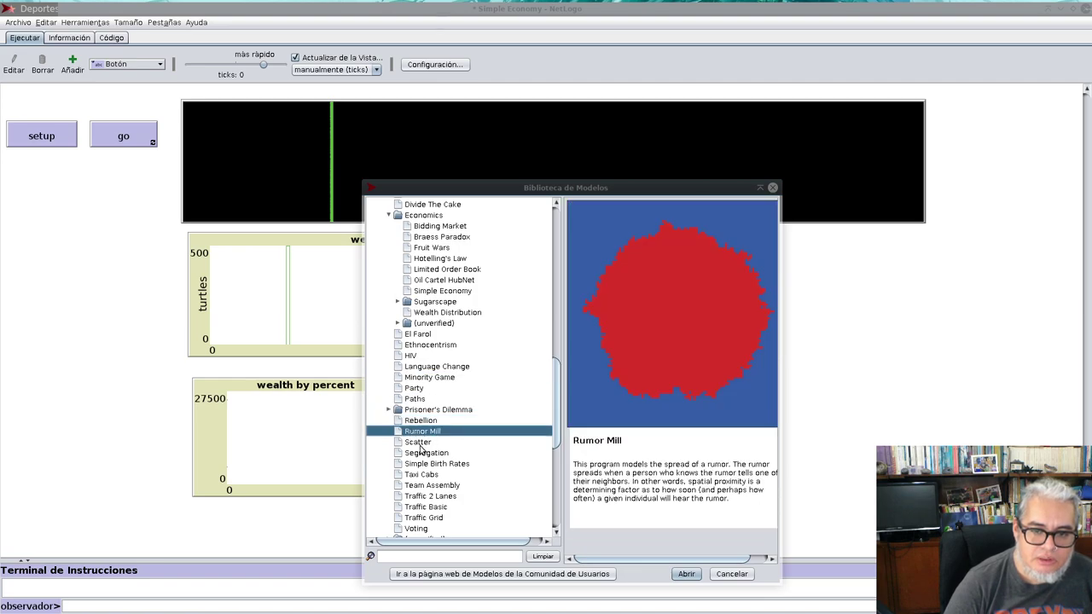
left_click(421, 445)
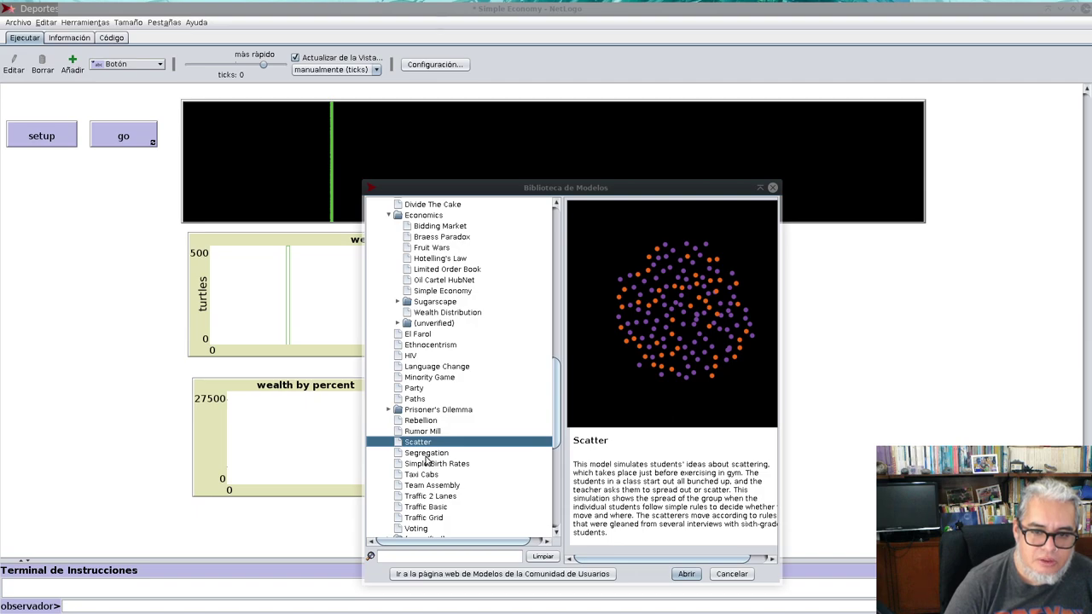
Open the Segregation model and set up its agents several times to generate new random neighborhoods.
left_click(427, 454)
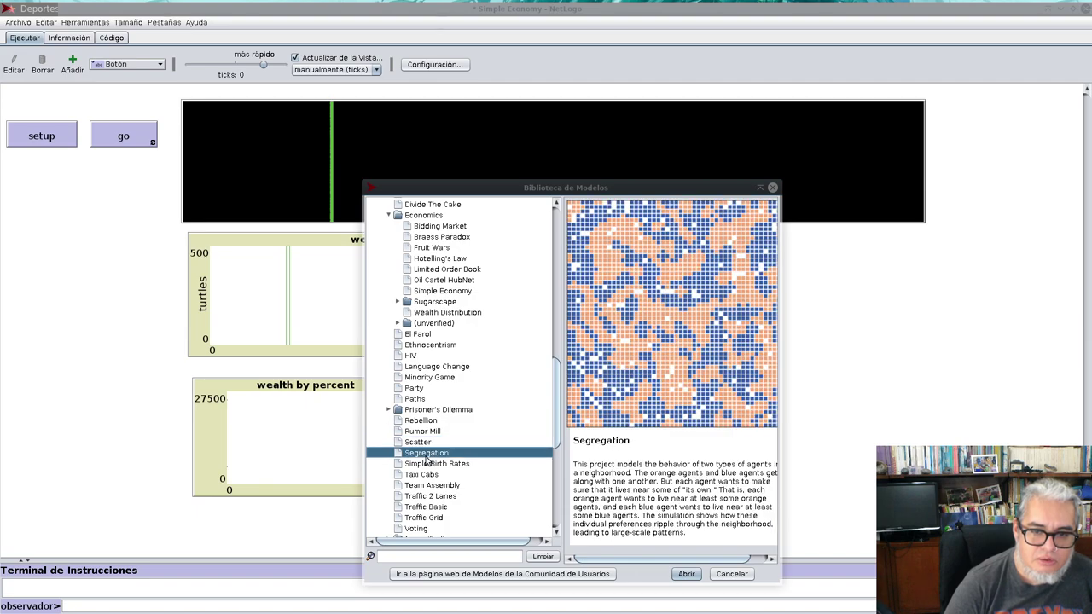
left_click(691, 574)
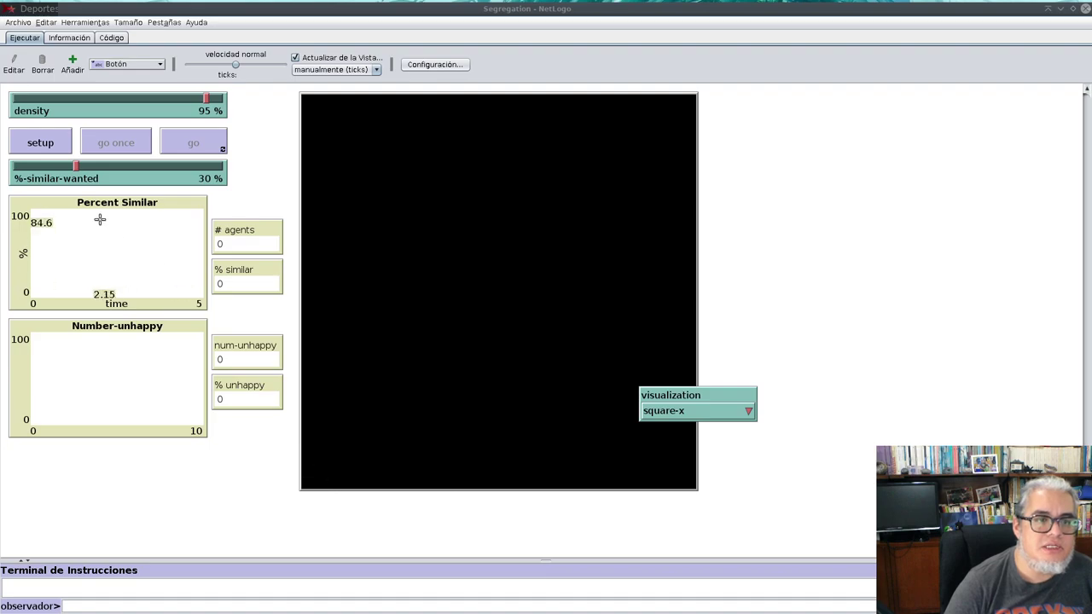
left_click(56, 141)
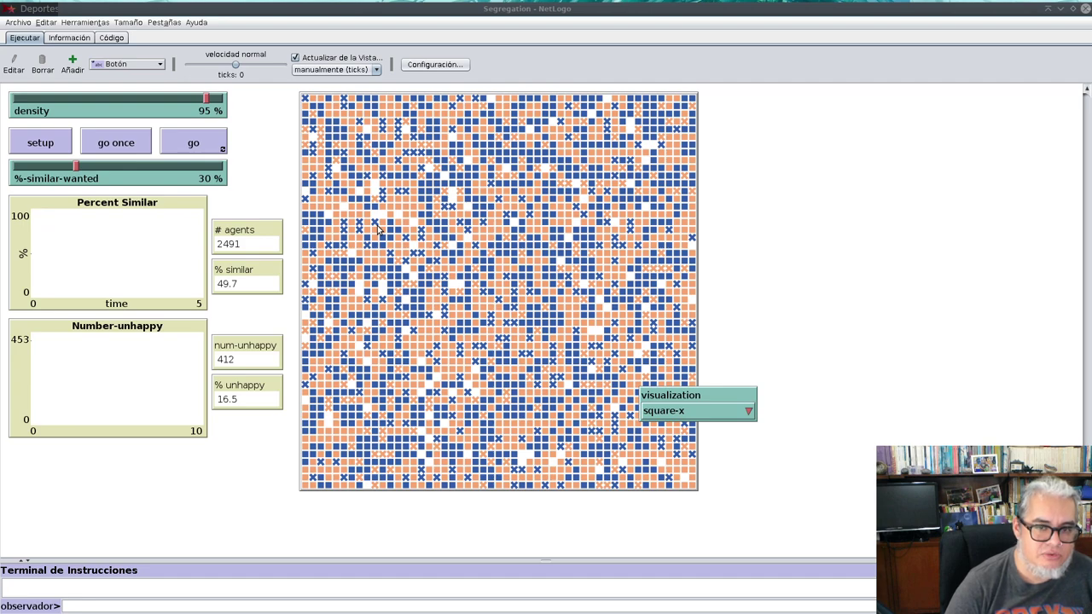
left_click(37, 140)
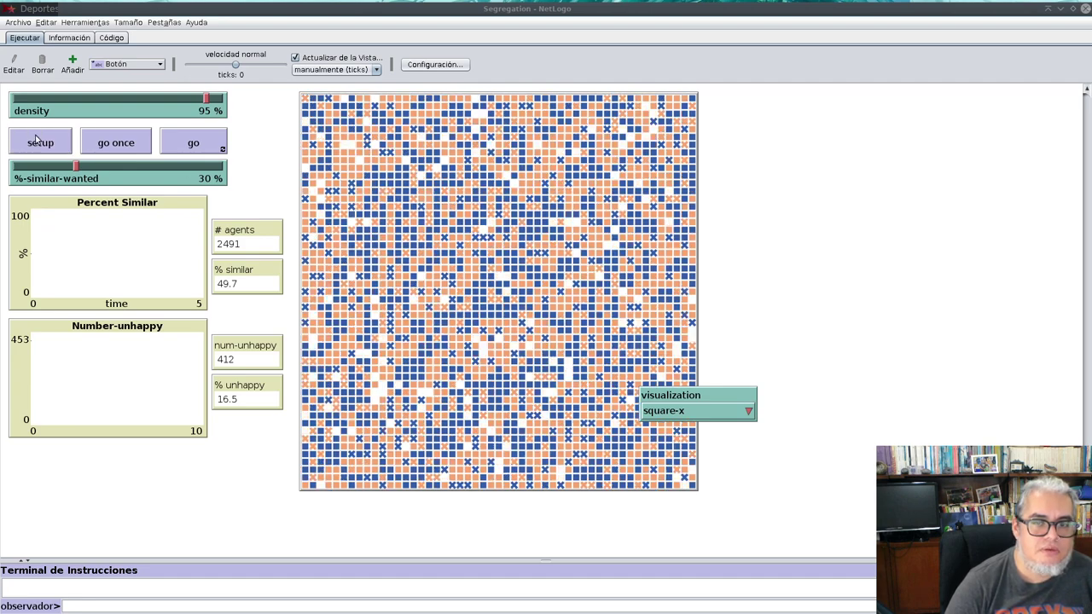
left_click(37, 140)
left_click(37, 140)
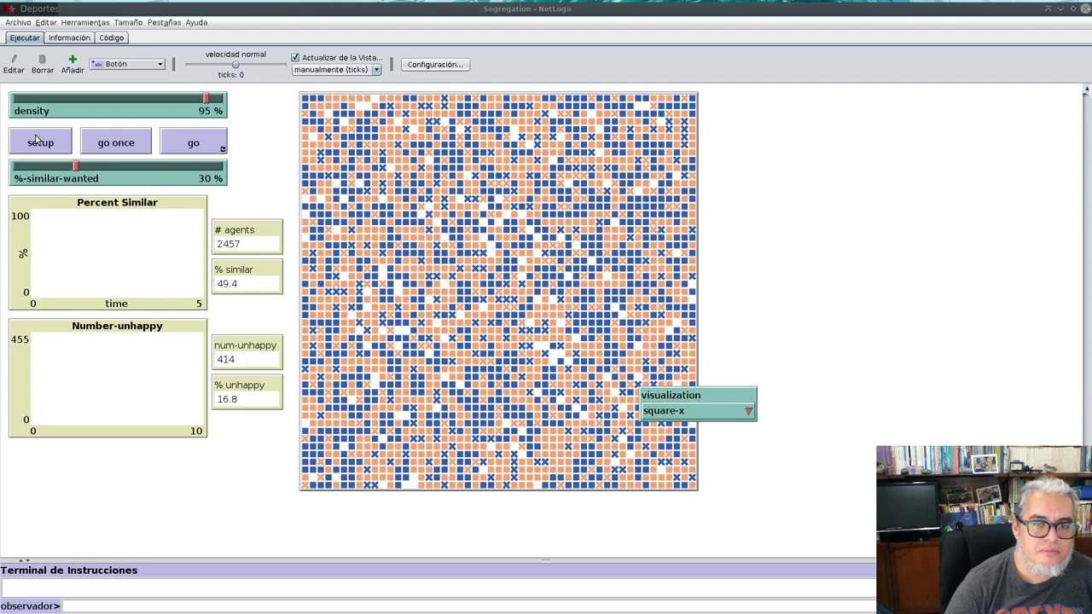
Regenerate the agents, lower the density to 67 %, and set up the model several more times at that density.
left_click(37, 140)
left_click(38, 140)
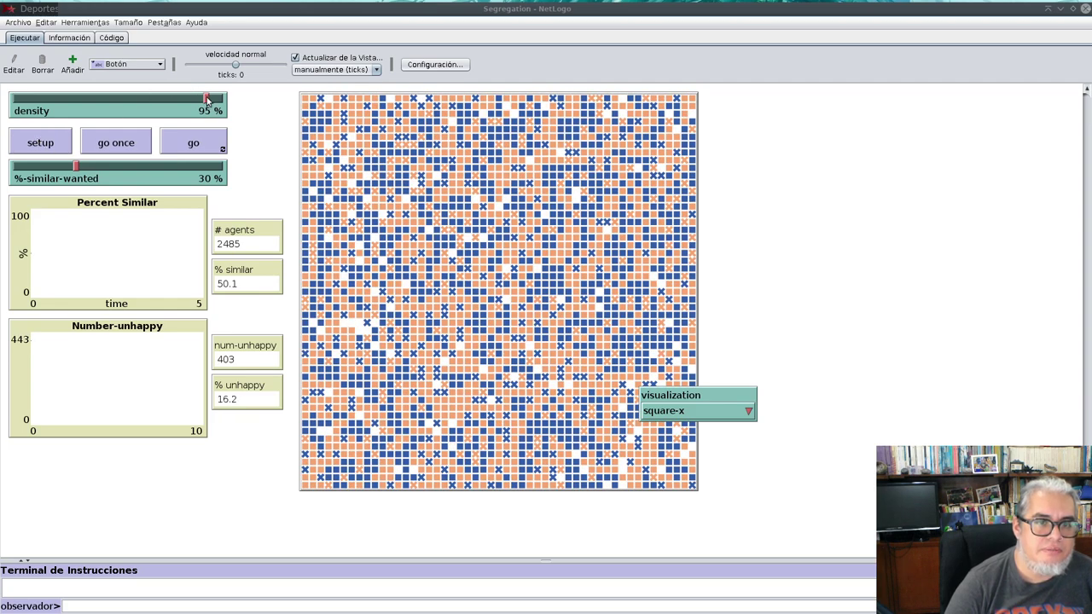
left_click_drag(206, 100, 85, 101)
left_click(40, 141)
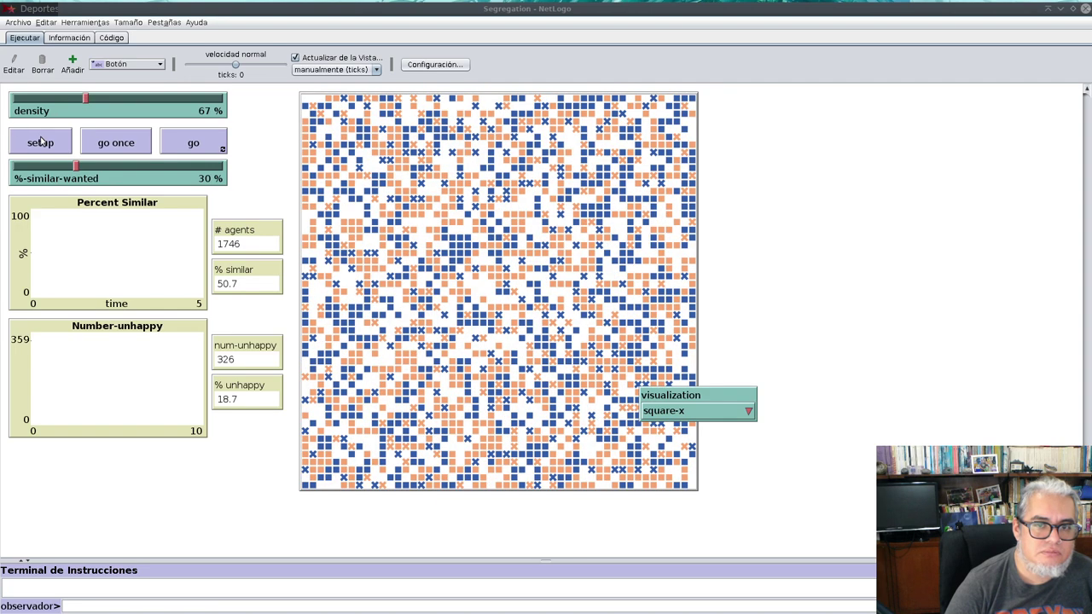
left_click(41, 142)
left_click(40, 142)
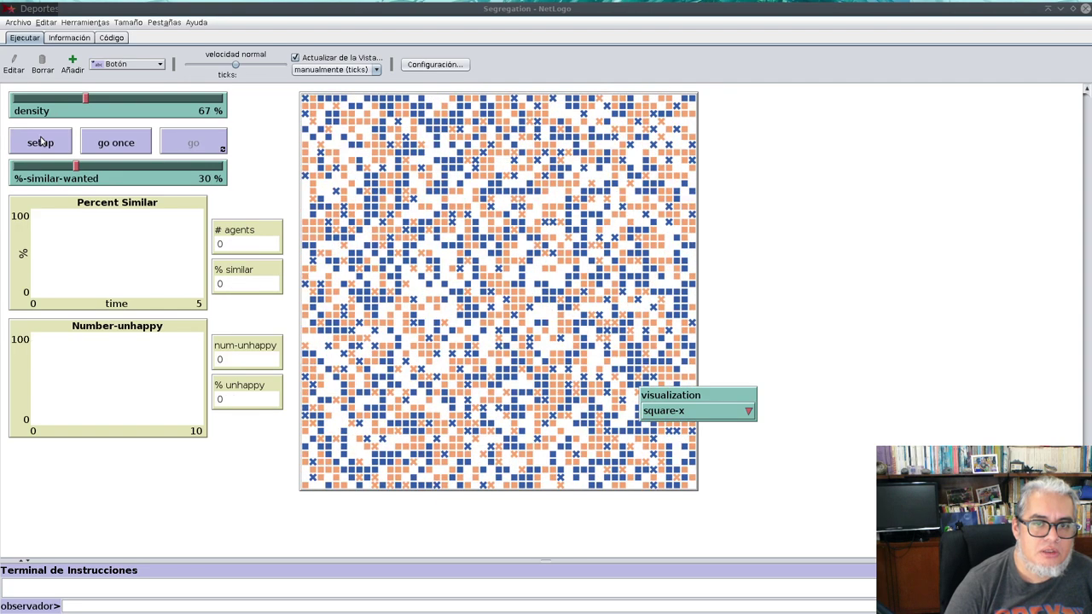
Look over the variable declarations and setup procedure in the model's code, and return to the simulation view.
left_click(112, 39)
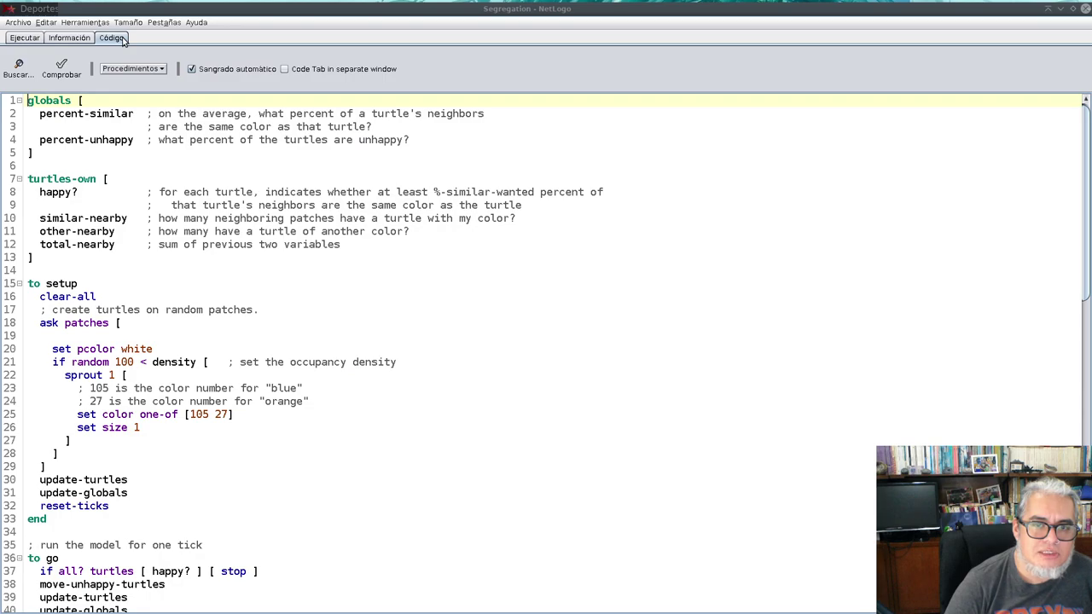
scroll(170, 249, "down", 1)
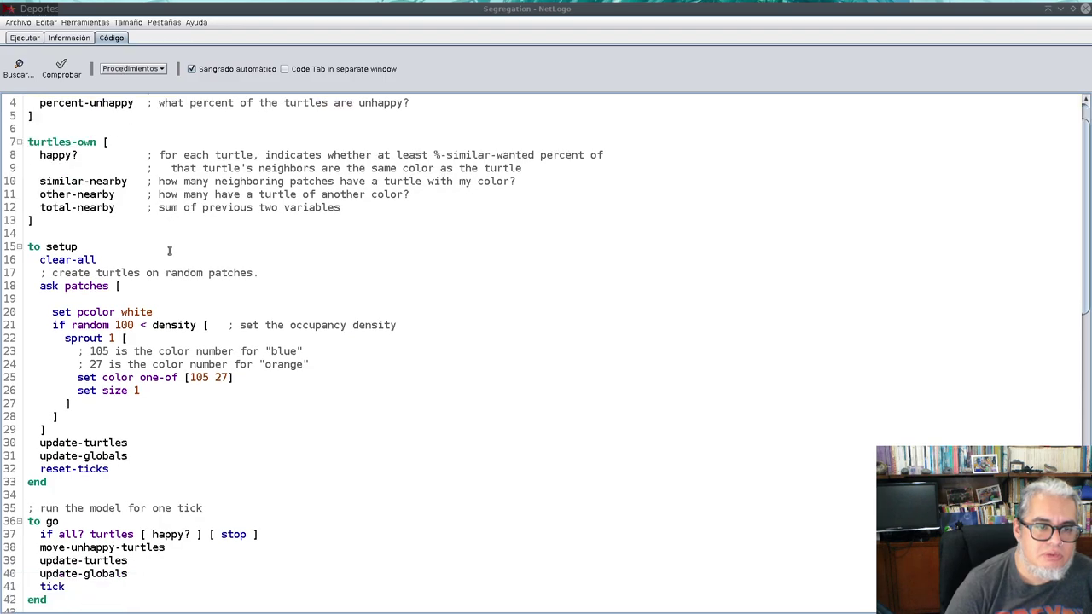
scroll(169, 249, "up", 1)
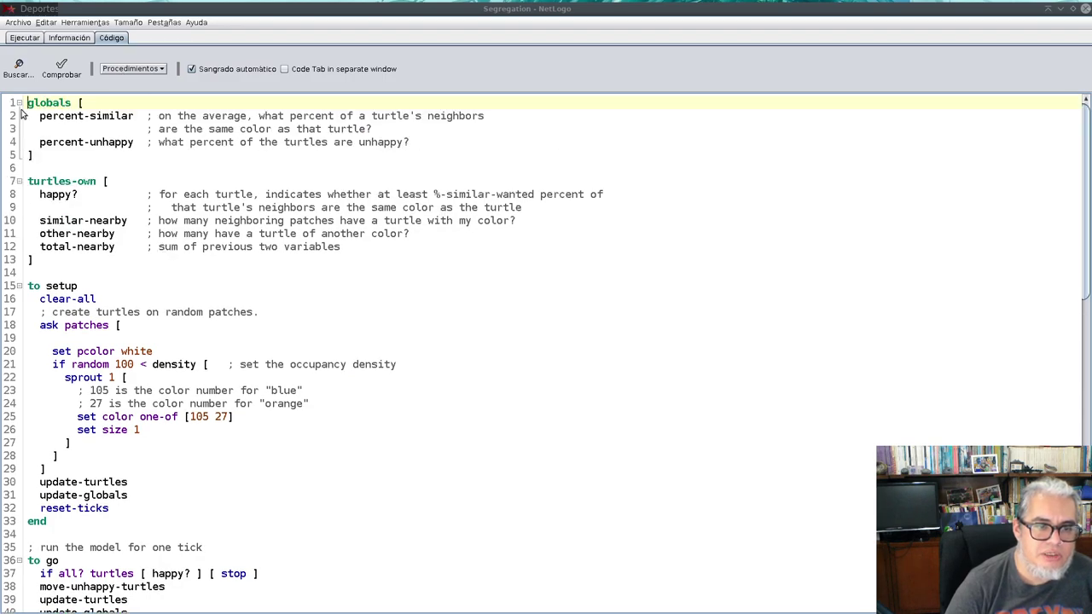
left_click(23, 39)
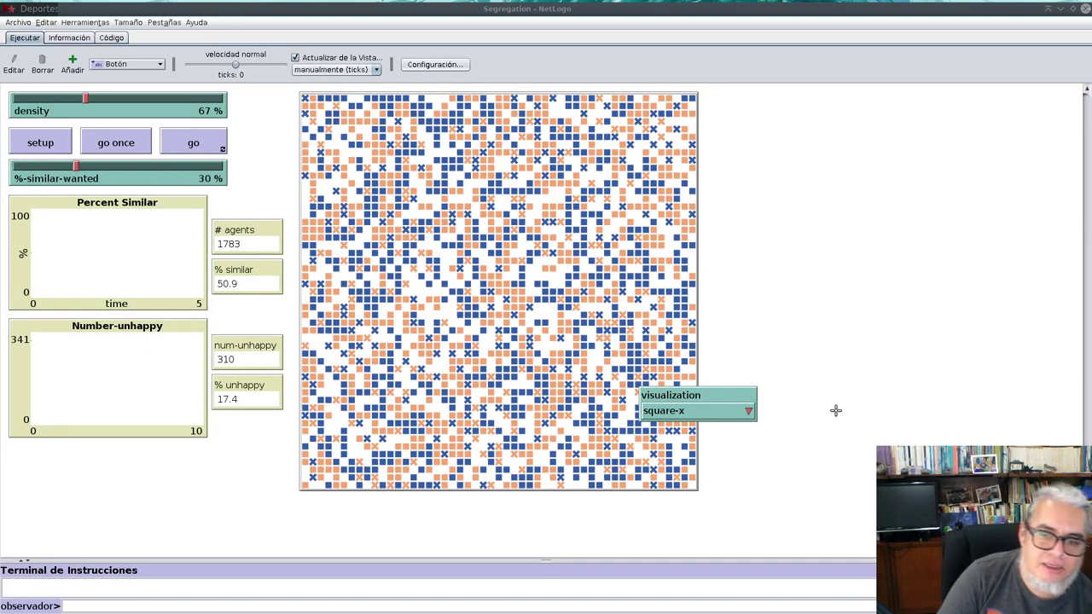
Set the visualization chooser to "old" and move it off the world view into the empty area beside it.
left_click(731, 413)
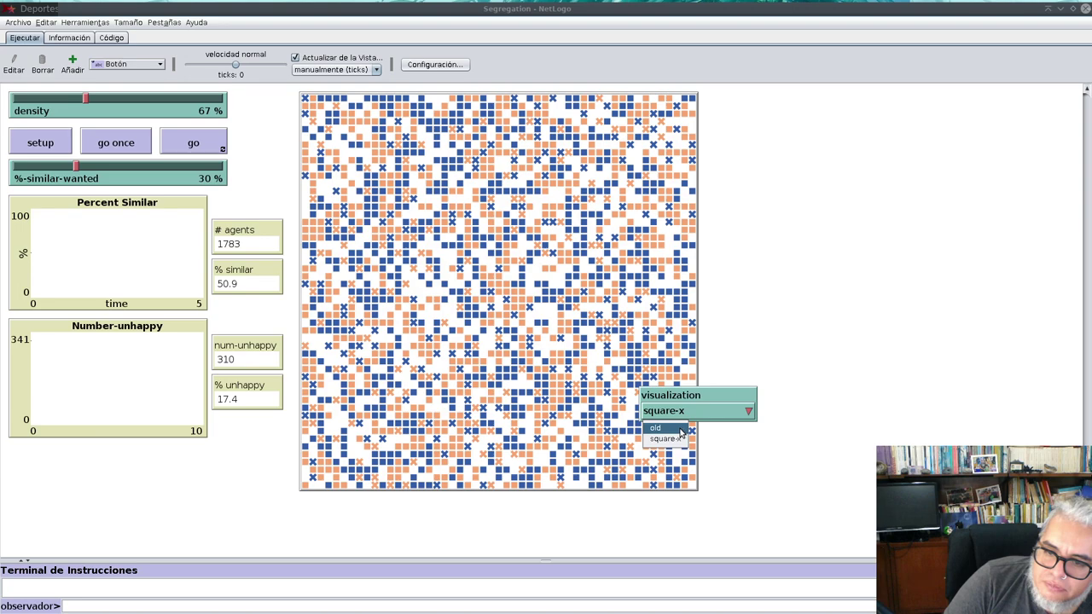
left_click(682, 428)
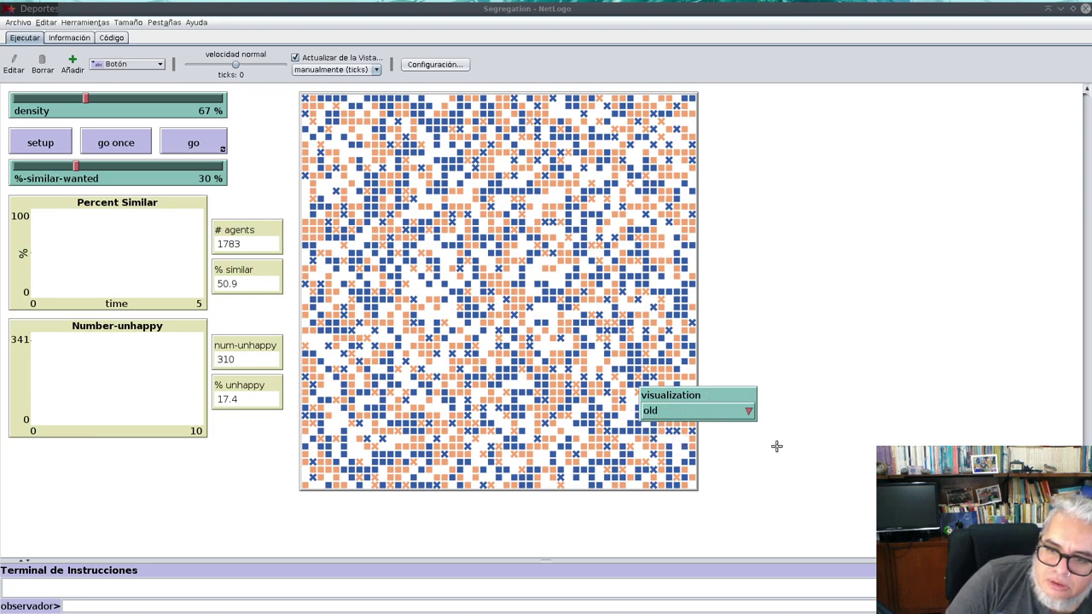
left_click_drag(775, 446, 894, 294)
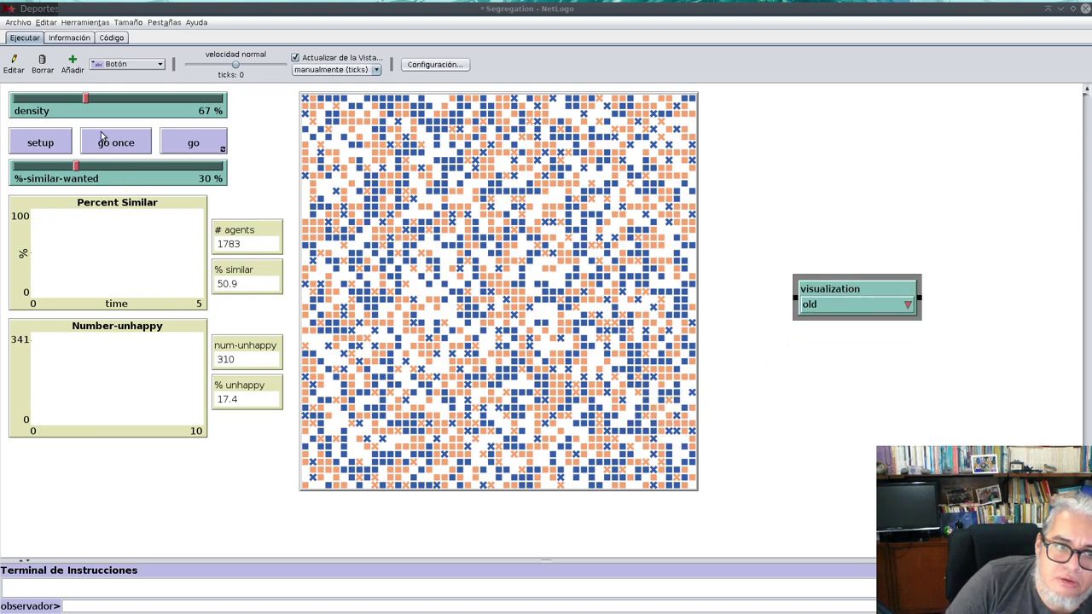
Set up the agents with the "old" visualization, reduce the density to 58 %, and set up the model again.
left_click(52, 139)
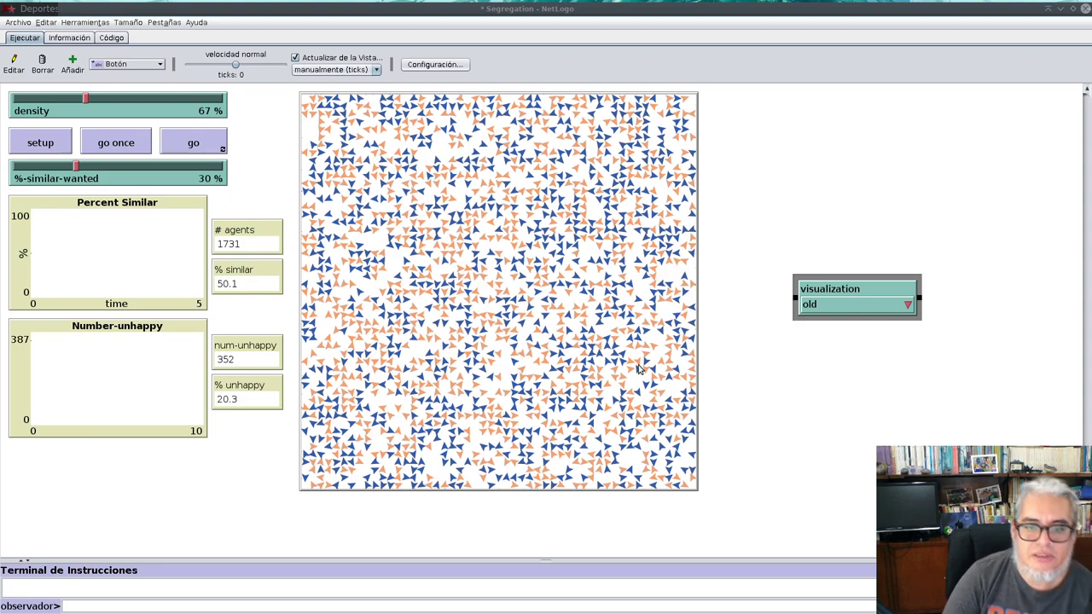
left_click(845, 381)
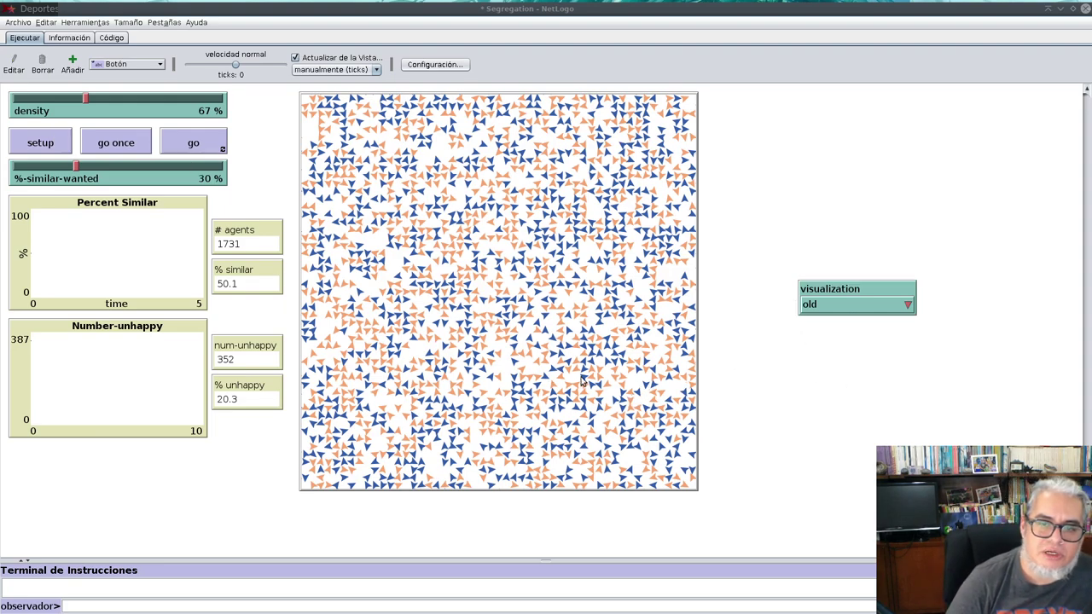
left_click(62, 139)
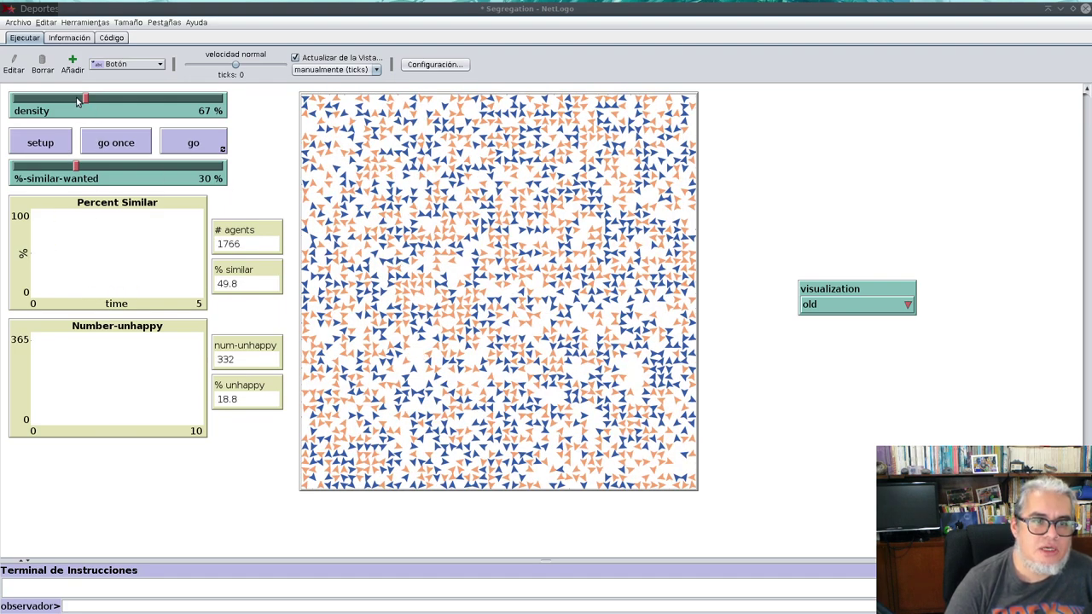
left_click_drag(84, 99, 46, 100)
left_click(71, 142)
left_click(38, 140)
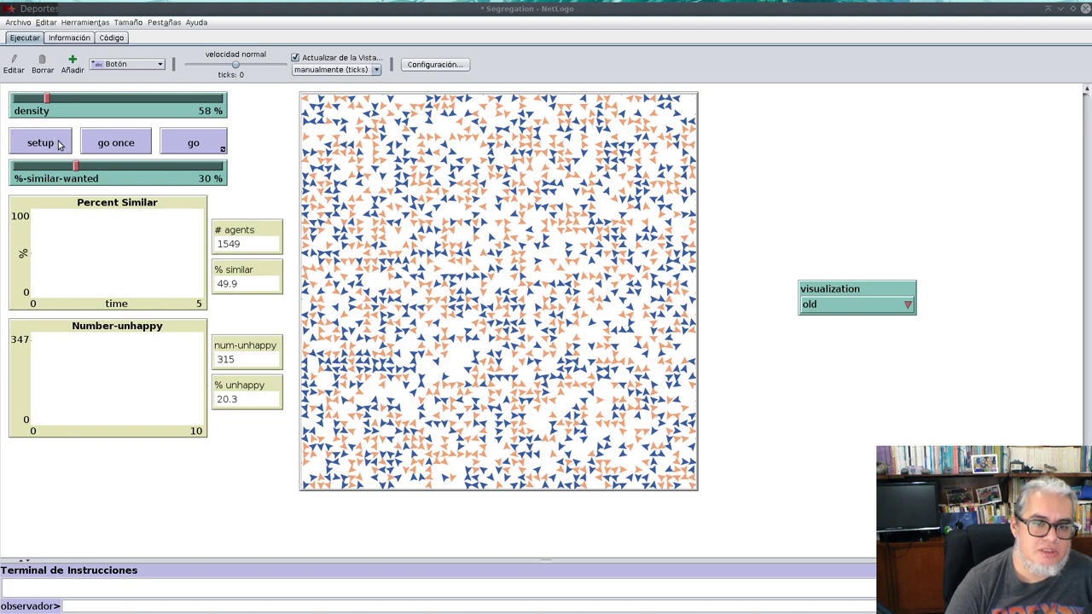
In the update-turtles procedure, change the "old" visualization's shape to "circle" and set up the model with the new shape.
left_click(111, 38)
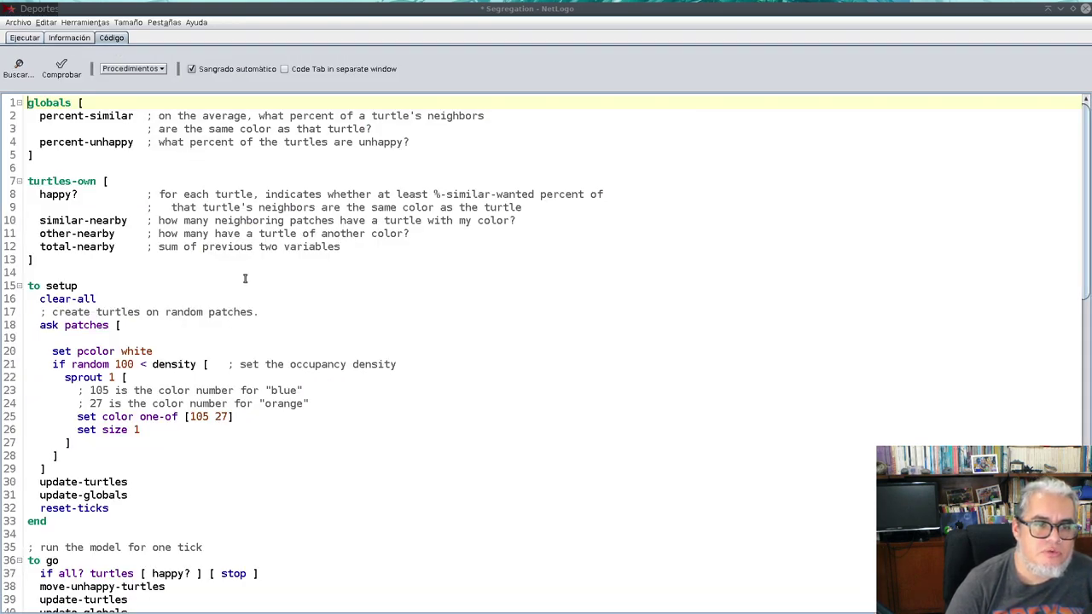
scroll(245, 278, "down", 1)
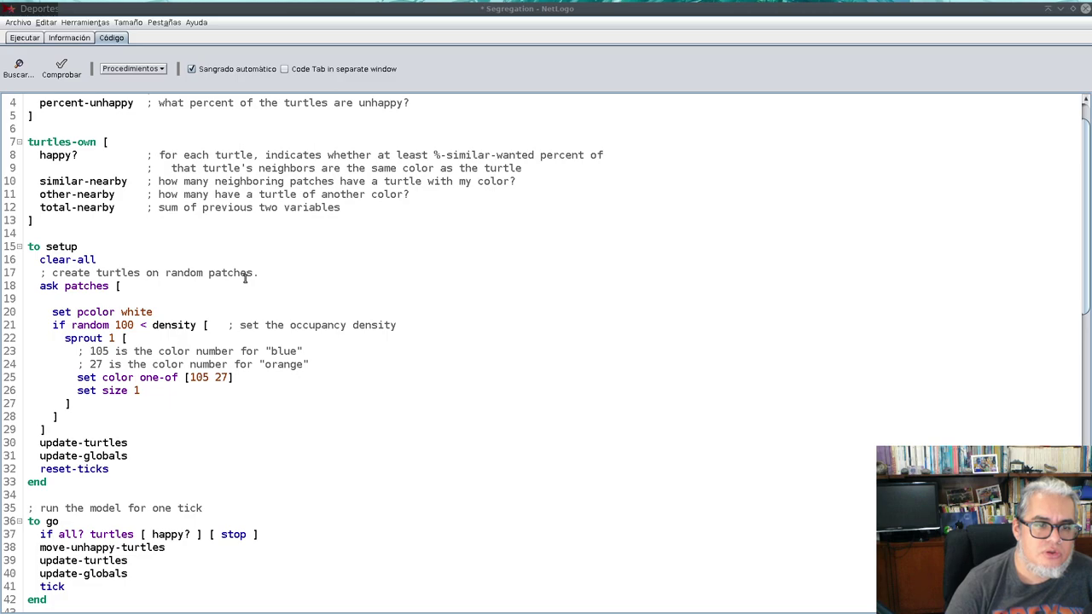
scroll(122, 404, "down", 5)
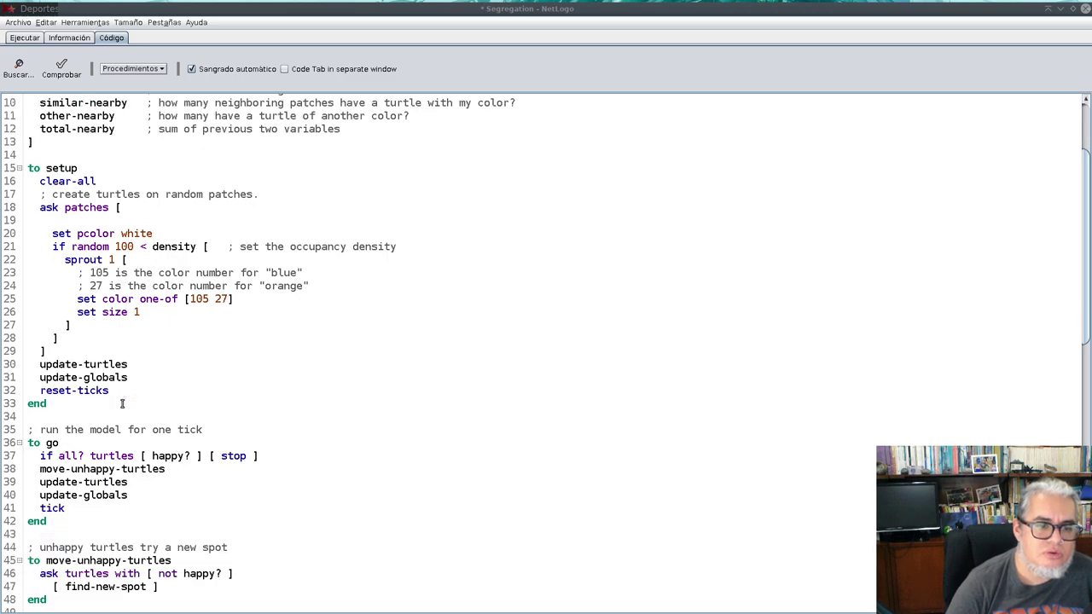
scroll(130, 399, "down", 7)
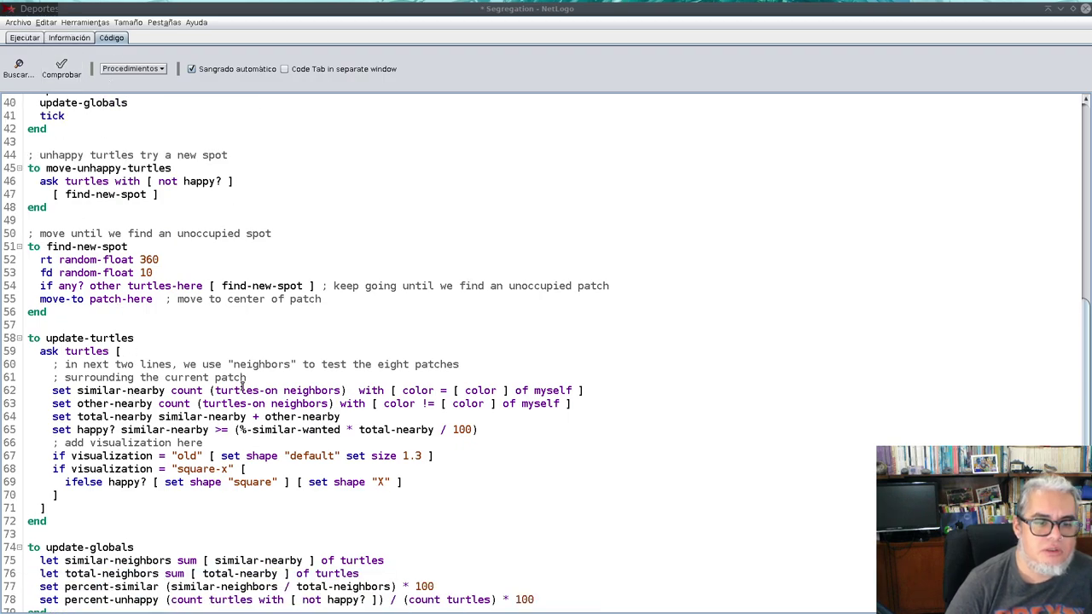
left_click(329, 460)
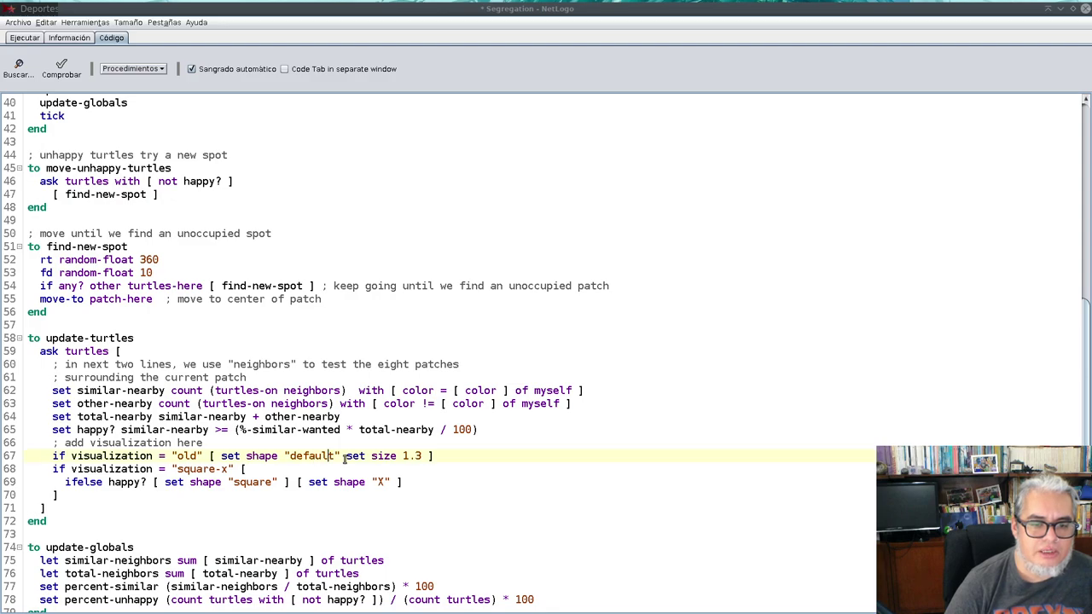
key("BackSpace")
key("BackSpace")
key("BackSpace")
key("BackSpace")
key("BackSpace")
key("BackSpace")
key("BackSpace")
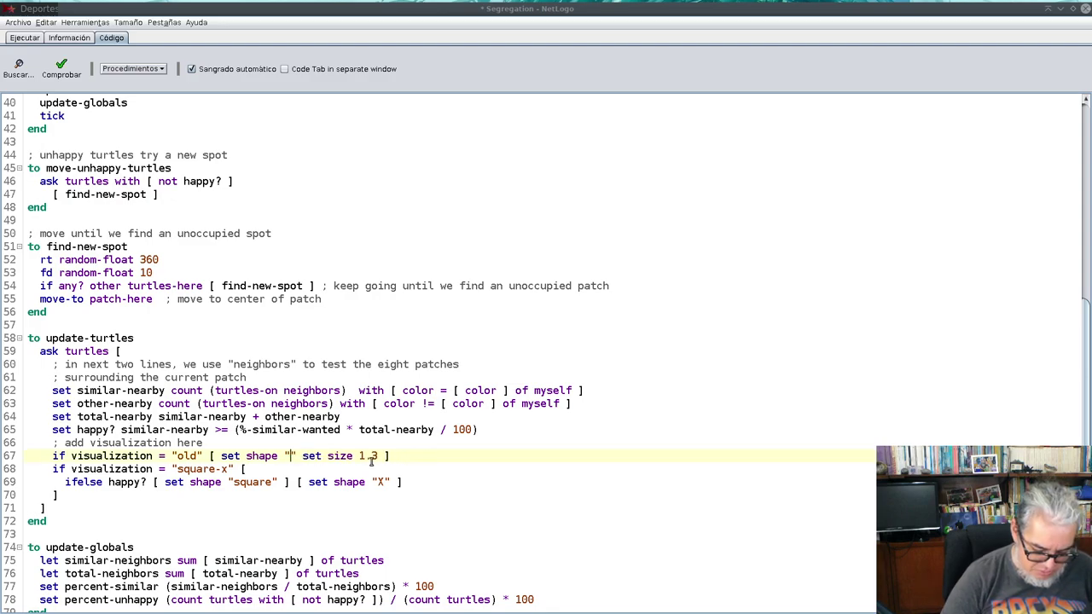
type("circle")
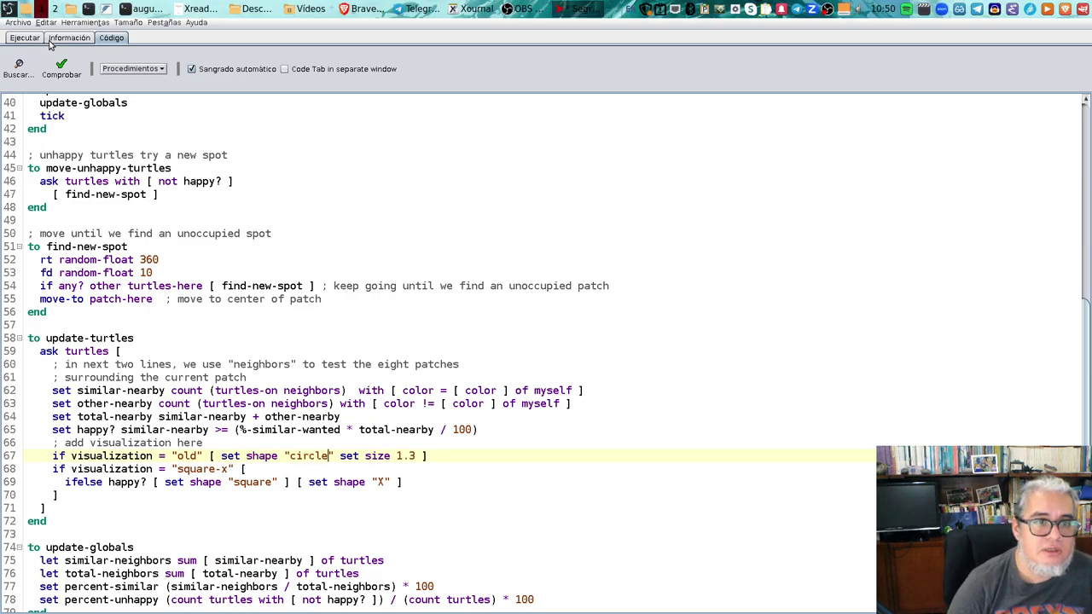
key("ctrl+1")
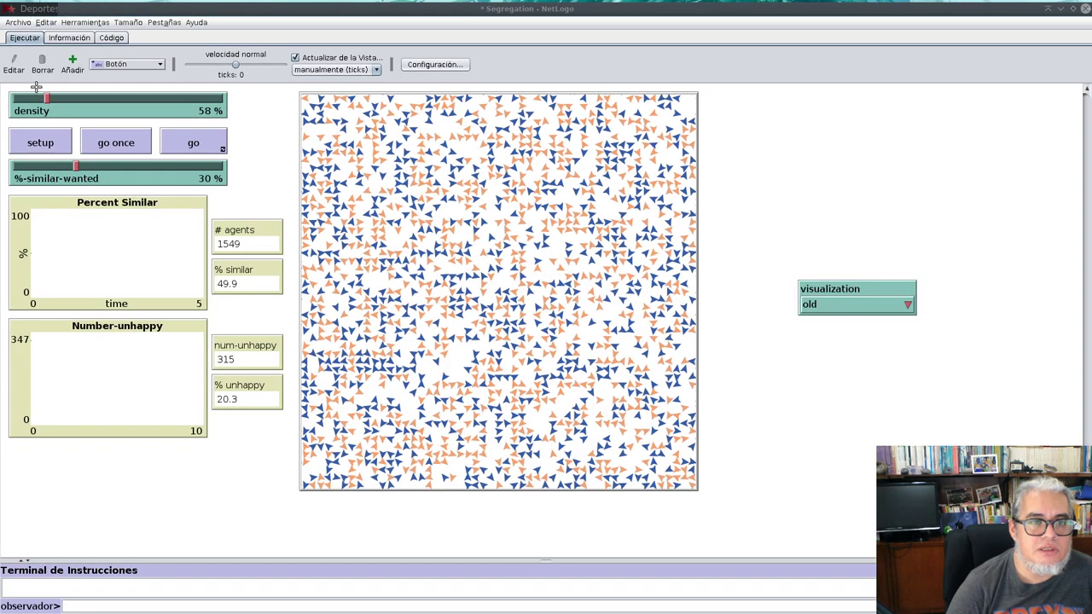
left_click(40, 143)
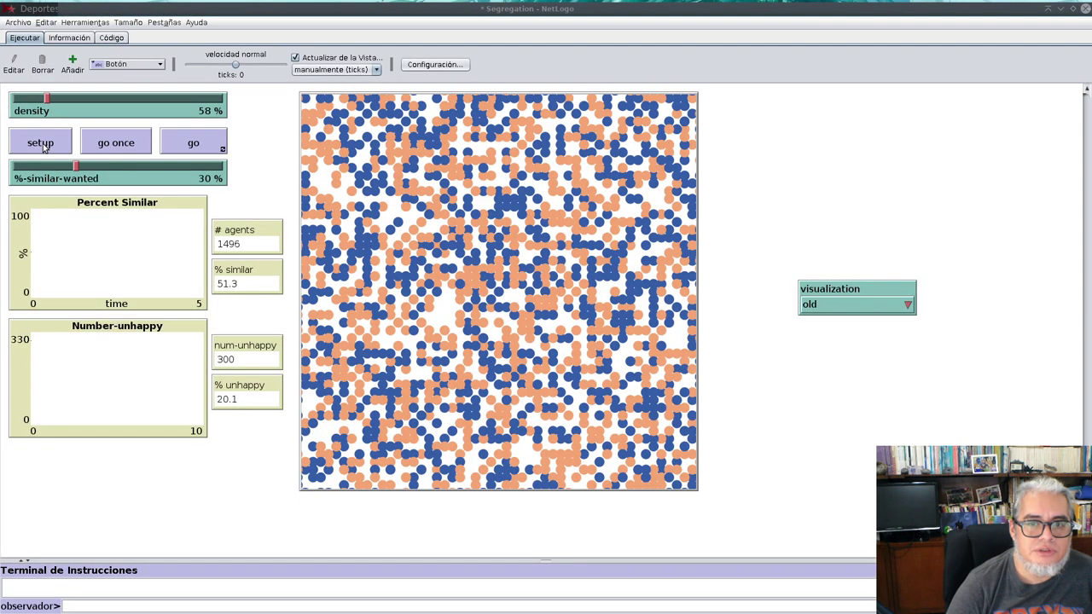
Change the turtle size for the "old" visualization to 1 in the code, check the code, and set up the model again.
left_click(112, 39)
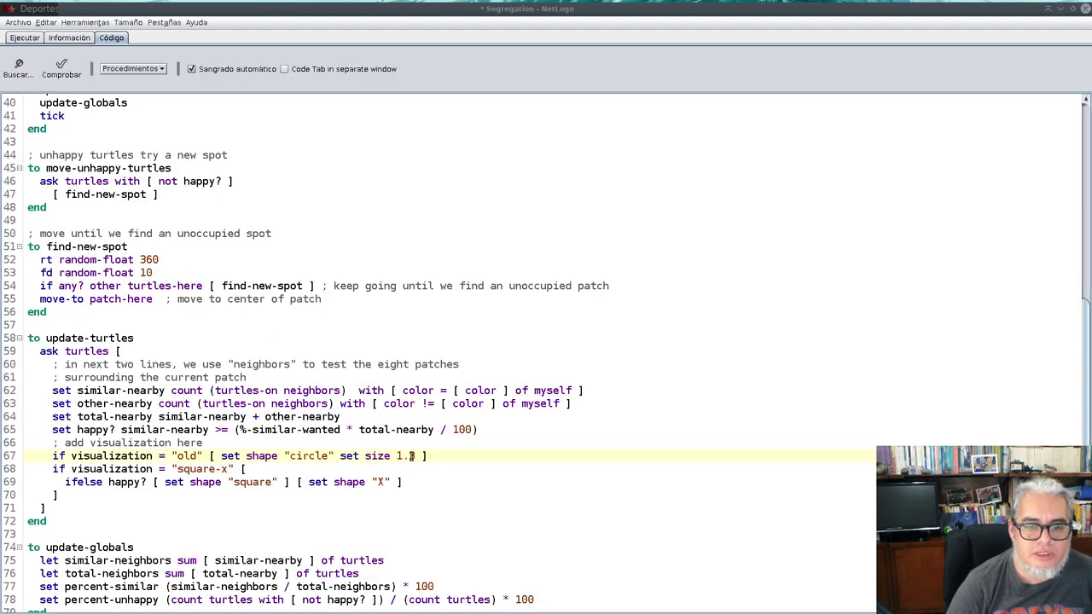
key("BackSpace")
key("BackSpace")
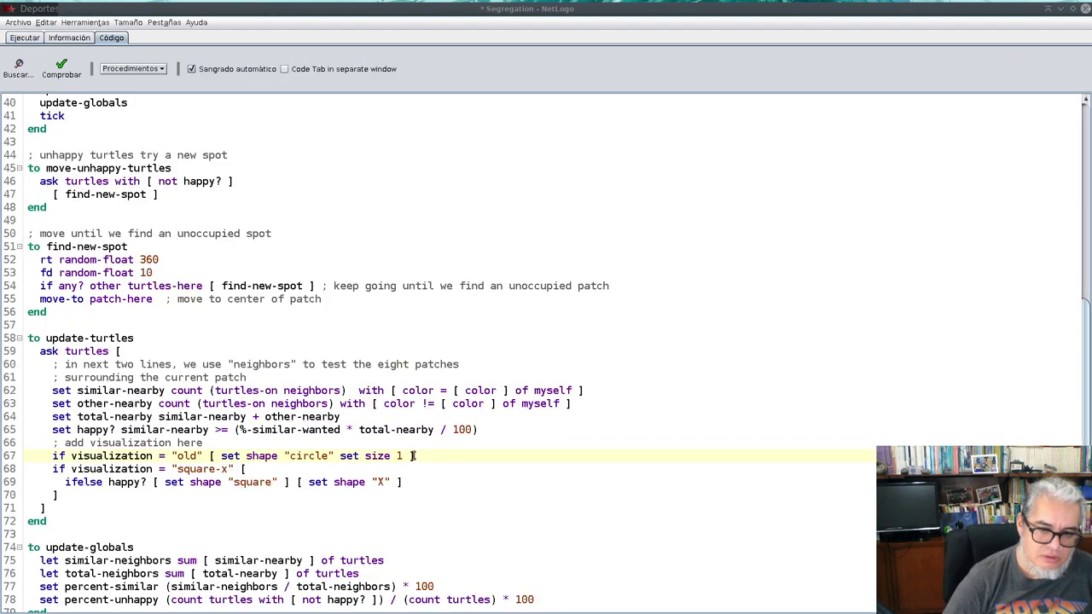
left_click(61, 69)
left_click(25, 39)
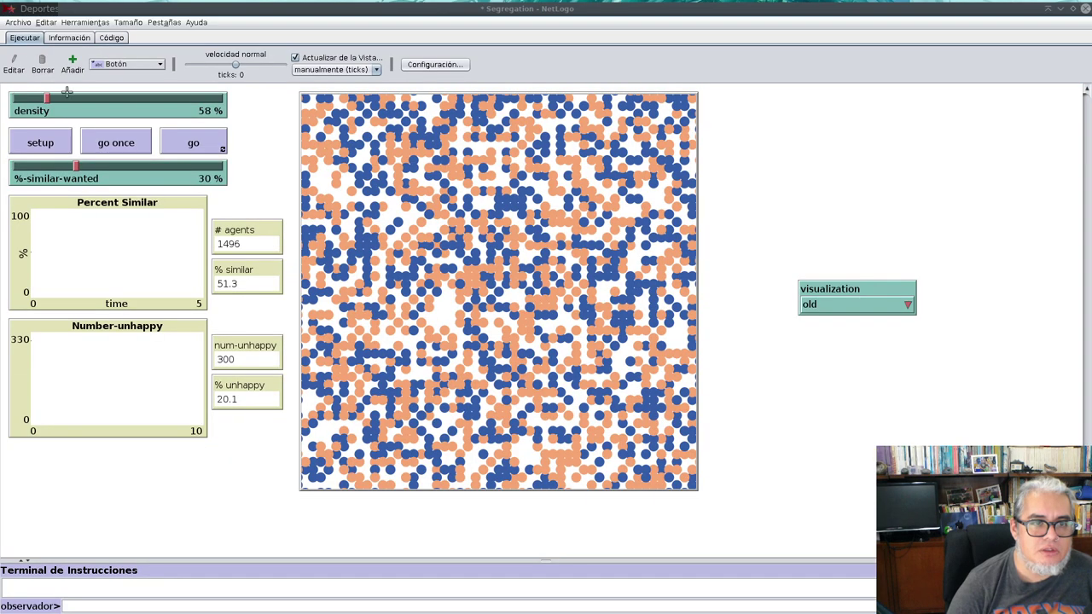
left_click(59, 148)
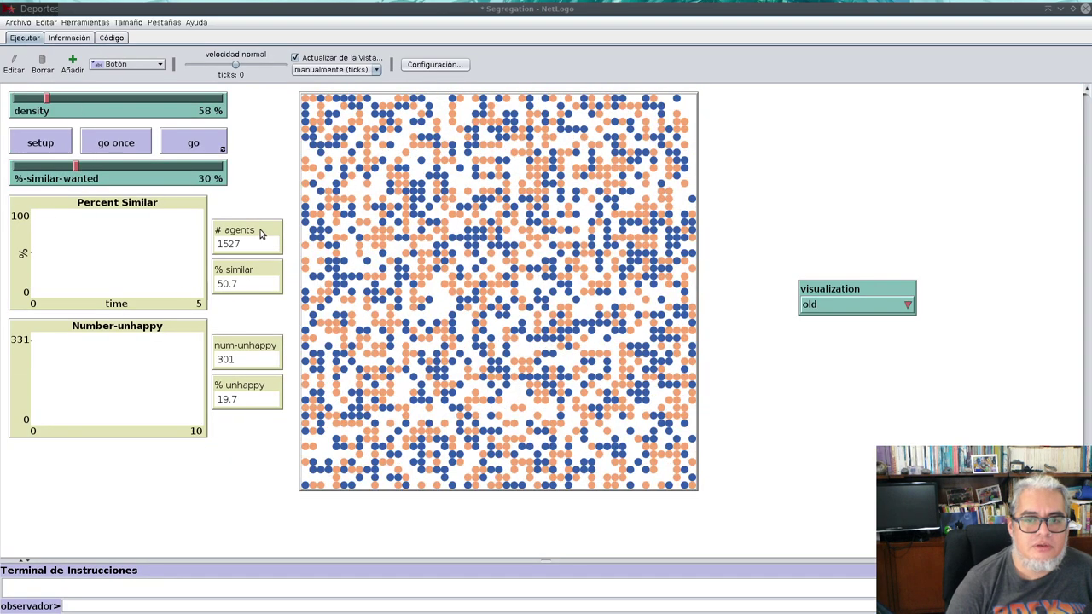